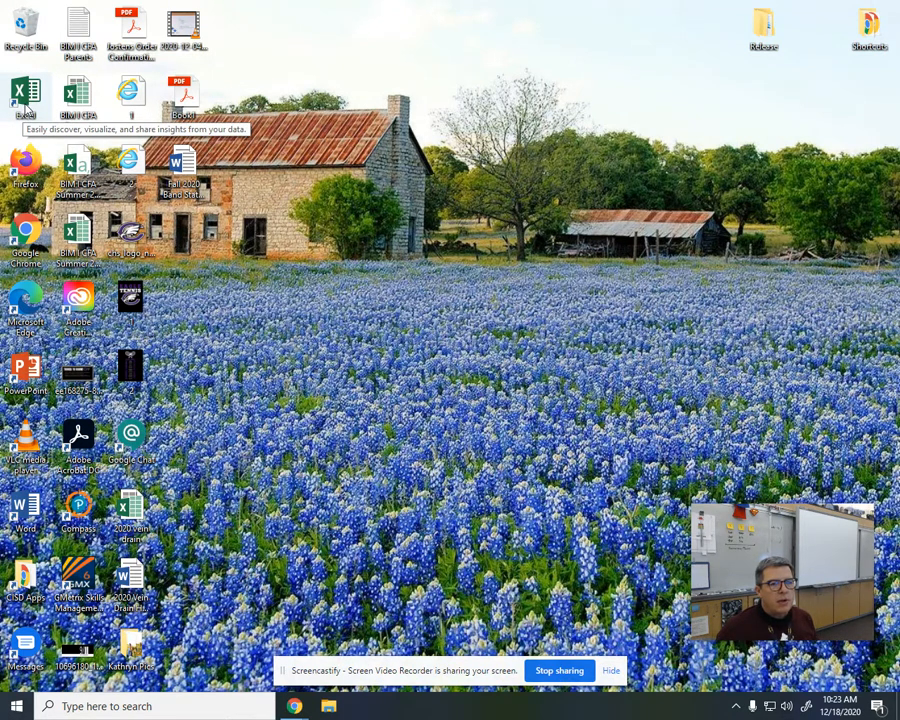
# - Launch Excel and create a blank workbook
pyautogui.click(27, 111)
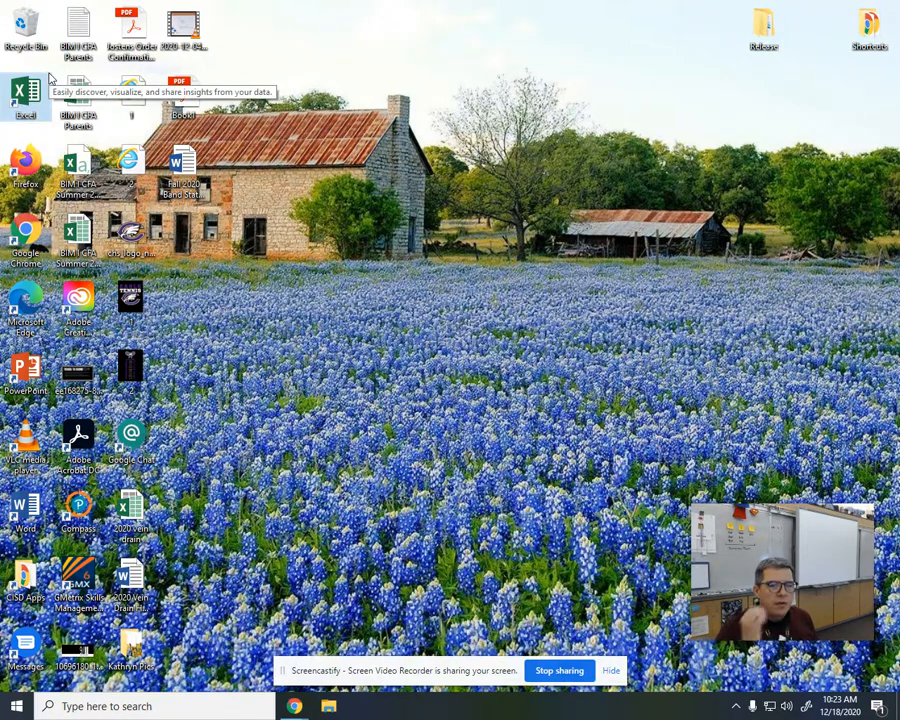
pyautogui.click(17, 712)
pyautogui.scroll(-6, 86, 500)
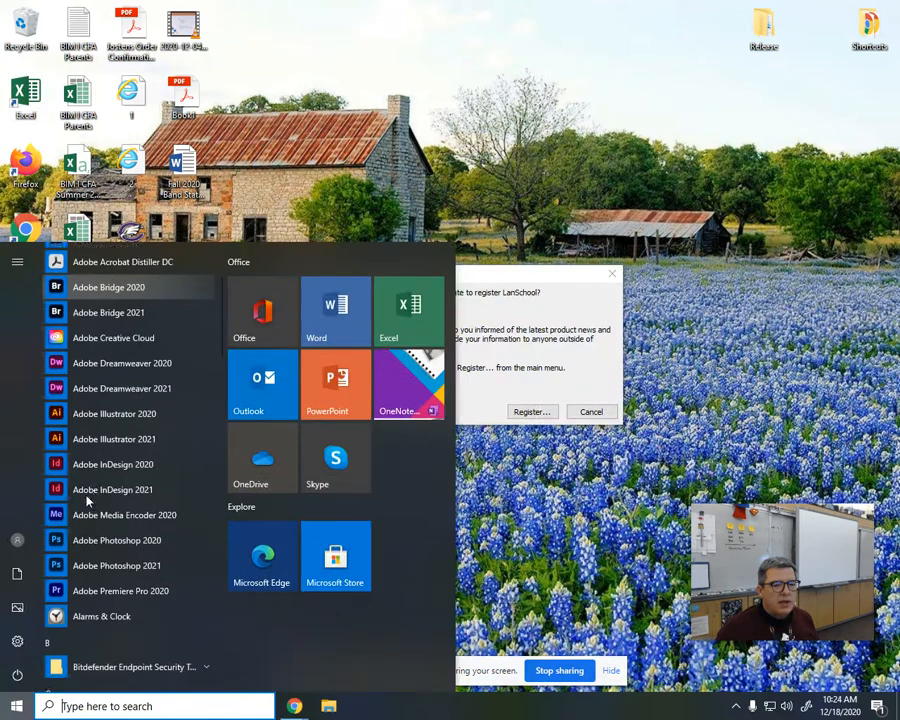
pyautogui.scroll(-5, 86, 503)
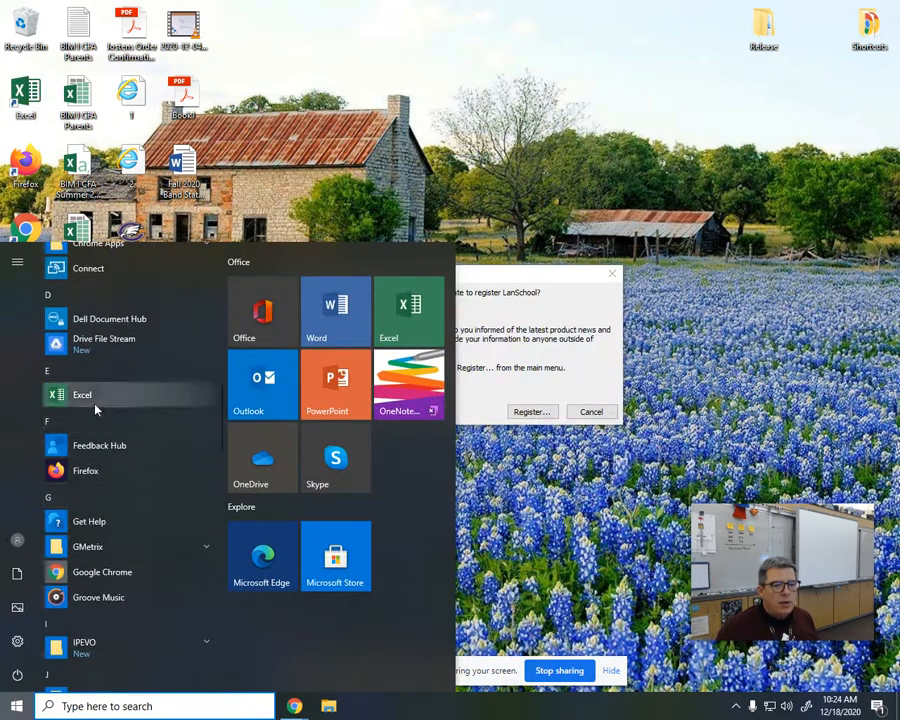
pyautogui.click(175, 707)
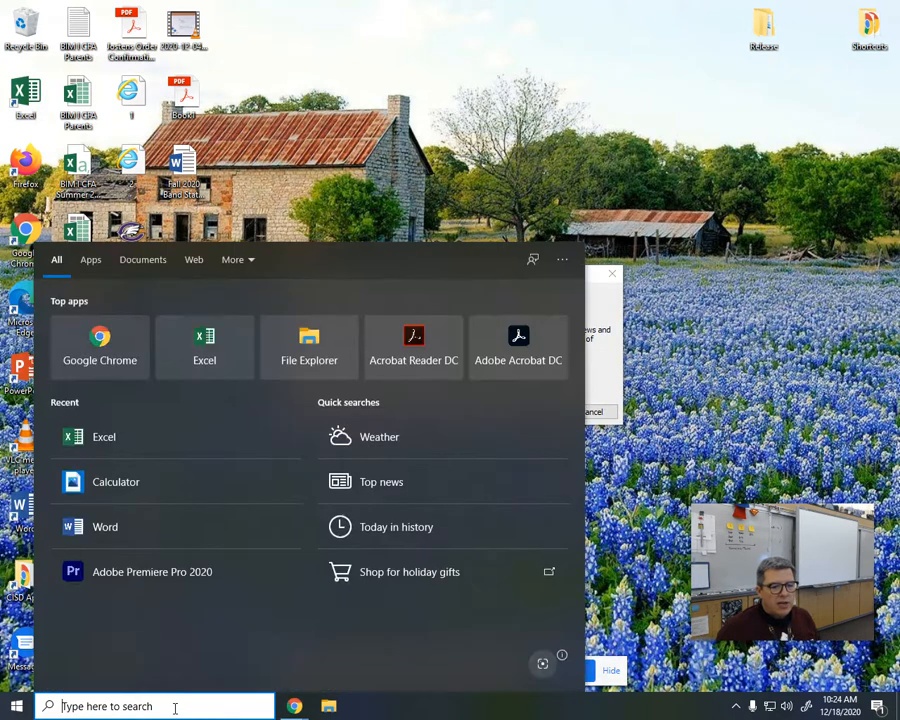
pyautogui.write('EXCEL')
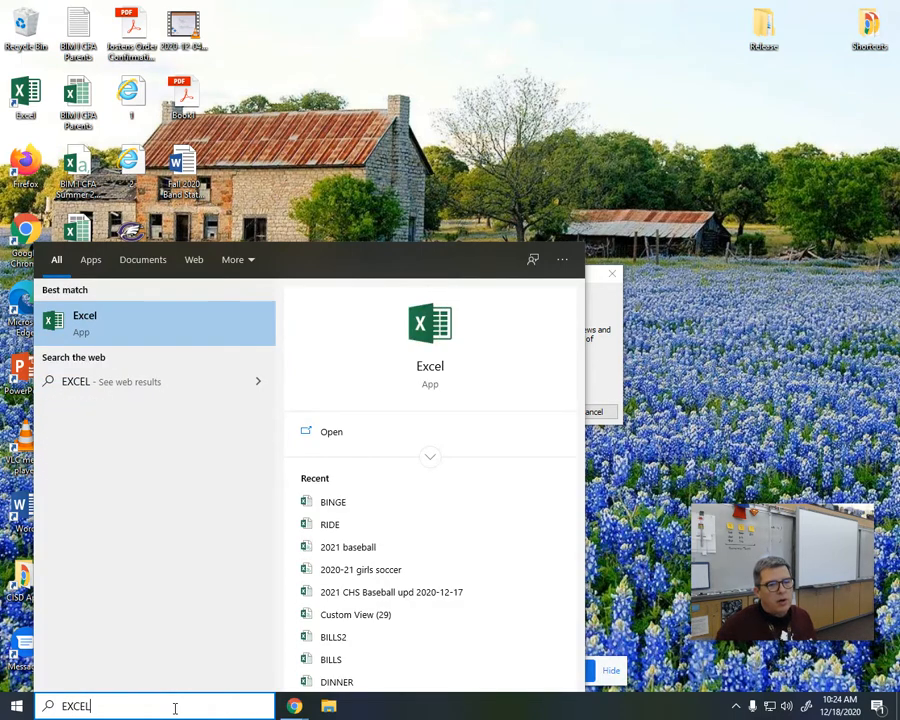
pyautogui.press('Return')
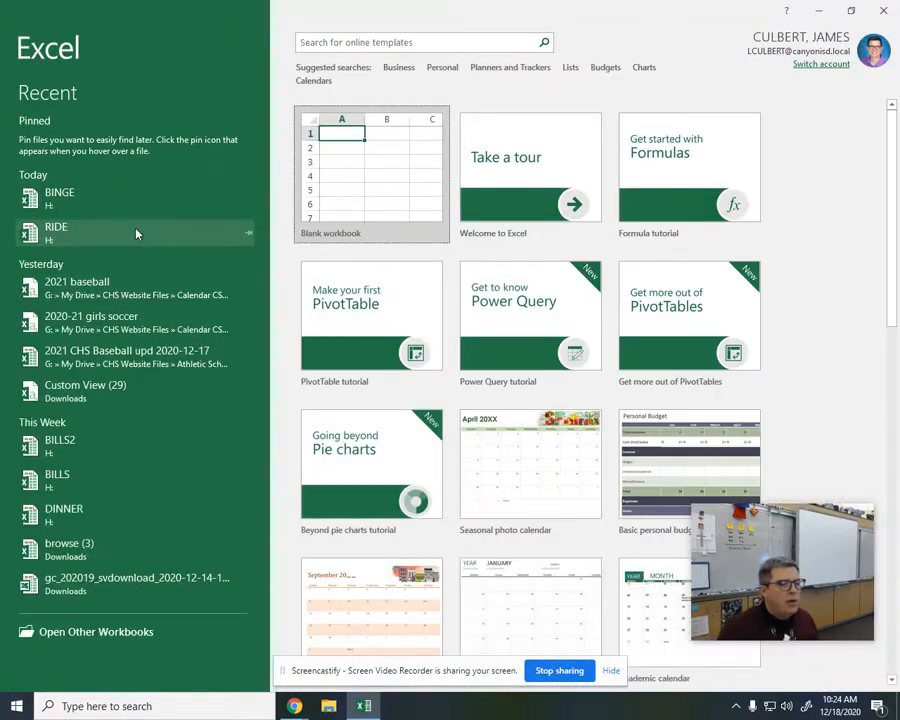
pyautogui.click(356, 164)
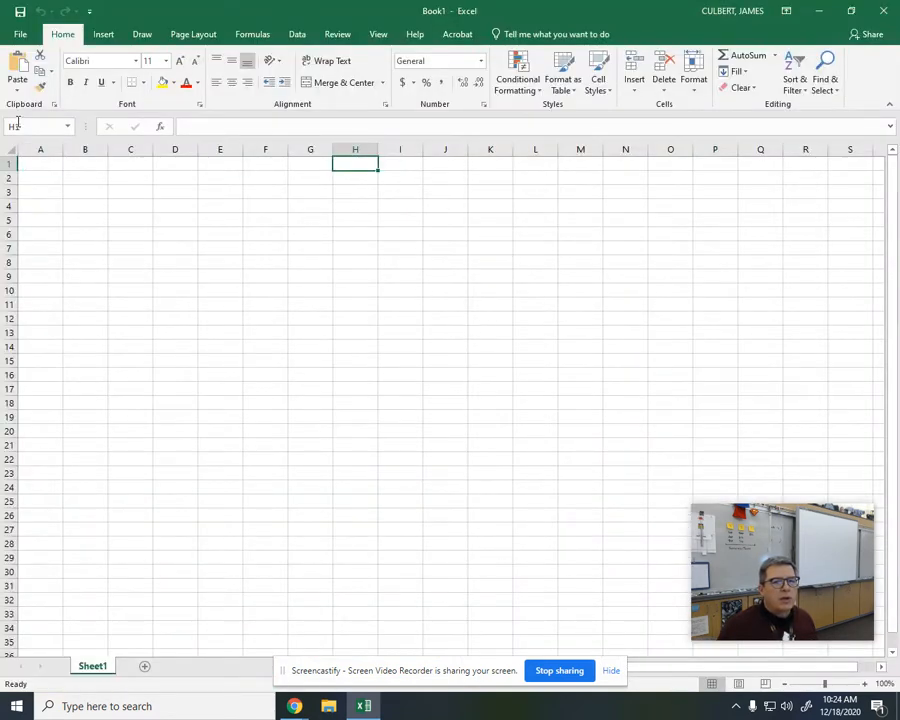
# - Rename the workbook's first worksheet as DETAIL
pyautogui.click(29, 164)
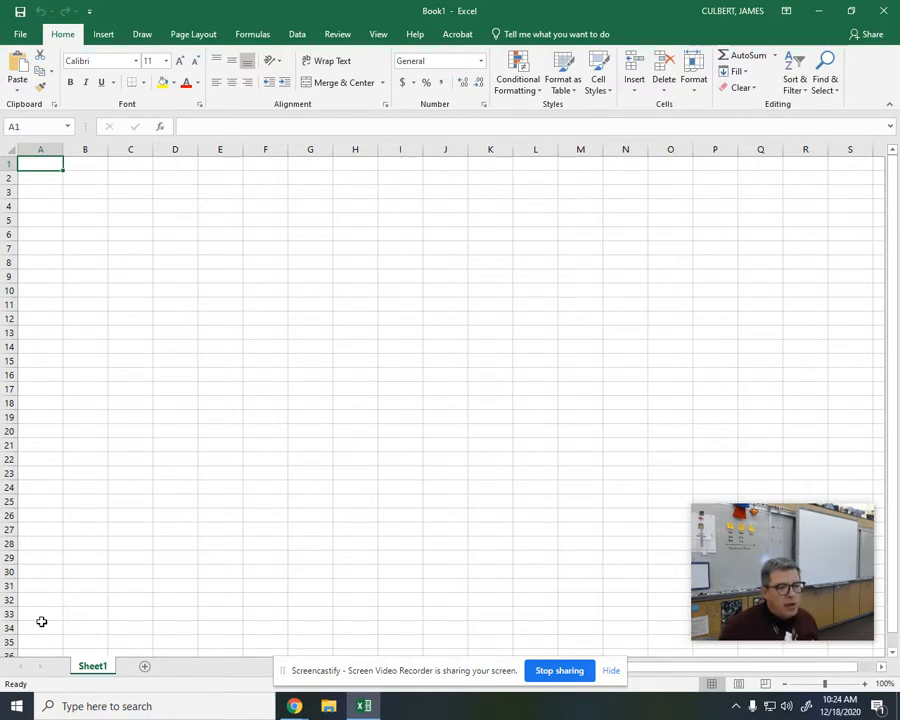
pyautogui.doubleClick(96, 668)
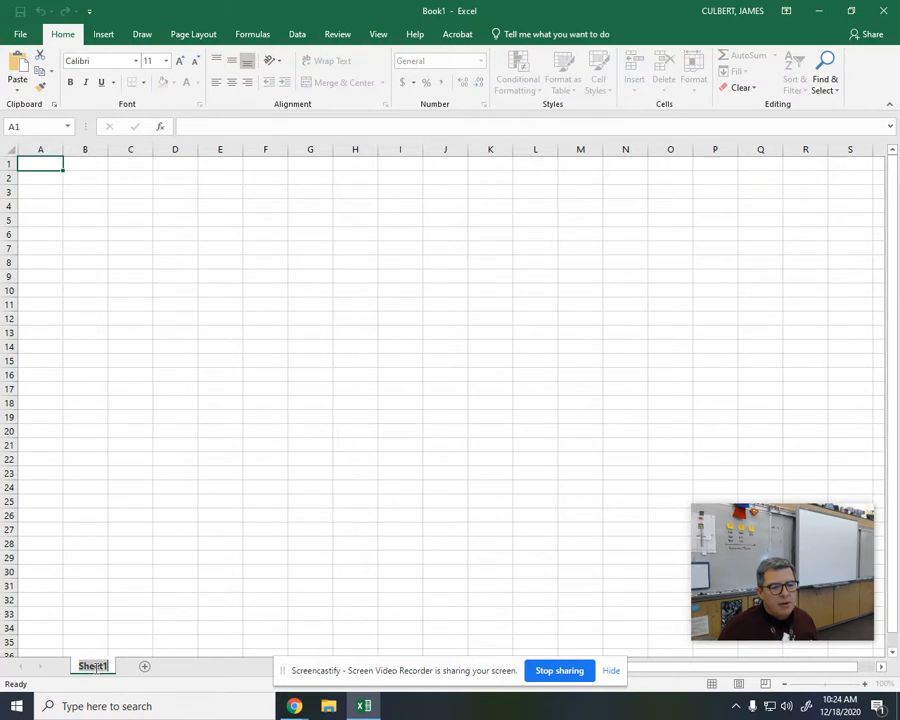
pyautogui.write('dd')
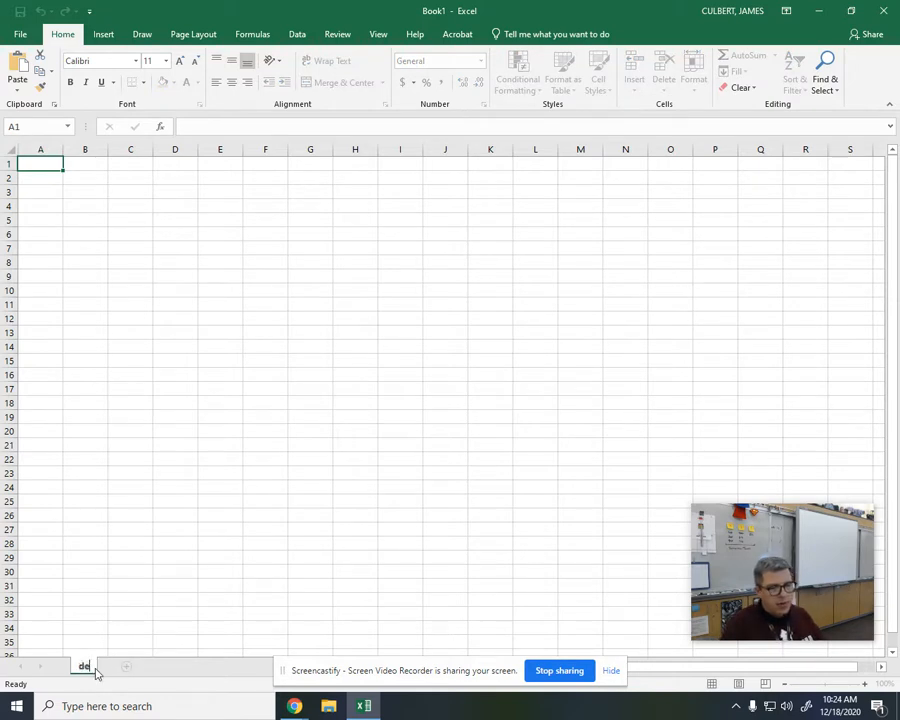
pyautogui.press('BackSpace')
pyautogui.press('BackSpace')
pyautogui.write('DETA')
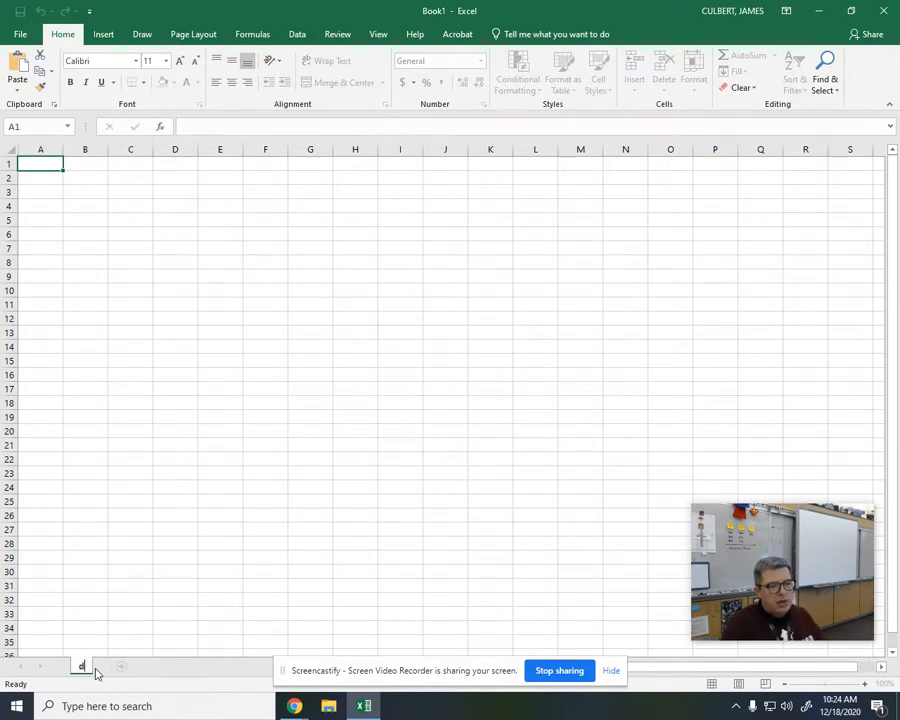
pyautogui.write('IL')
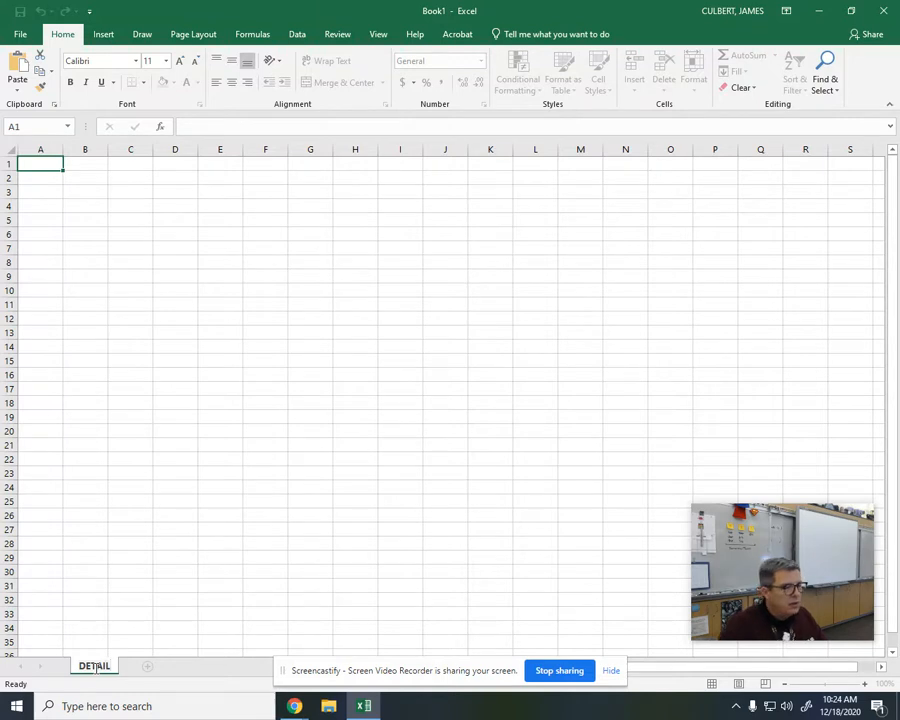
pyautogui.press('Return')
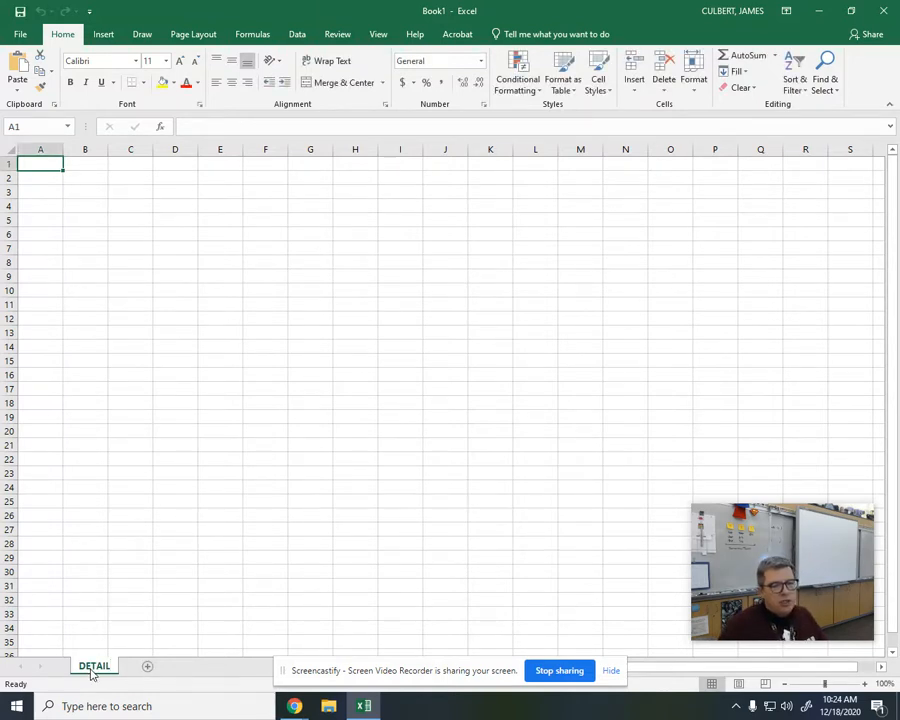
# - Add a second worksheet and name it SUMMARY
pyautogui.click(150, 667)
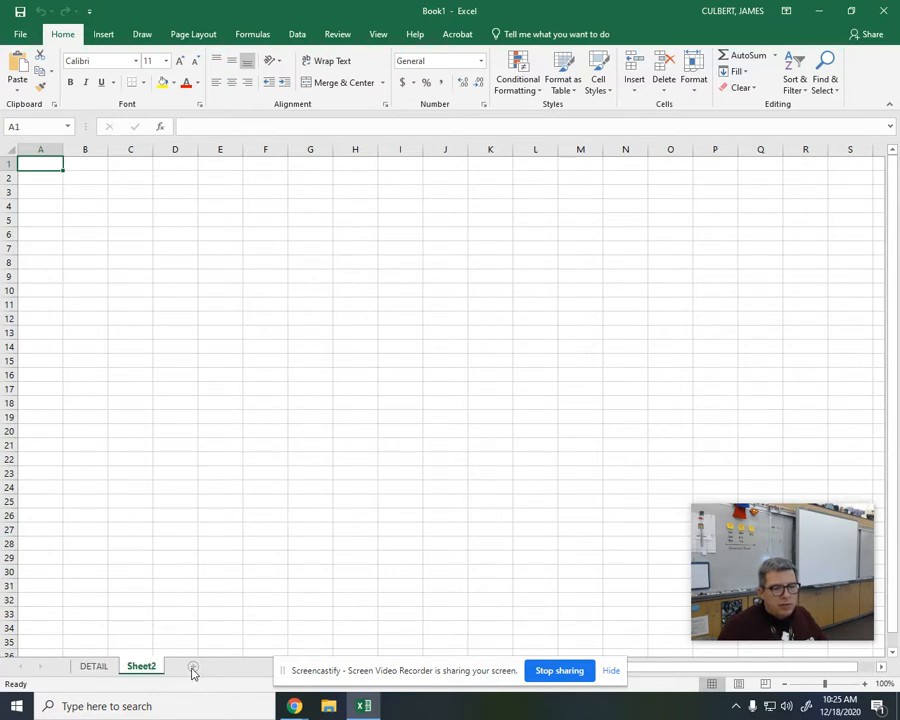
pyautogui.doubleClick(146, 667)
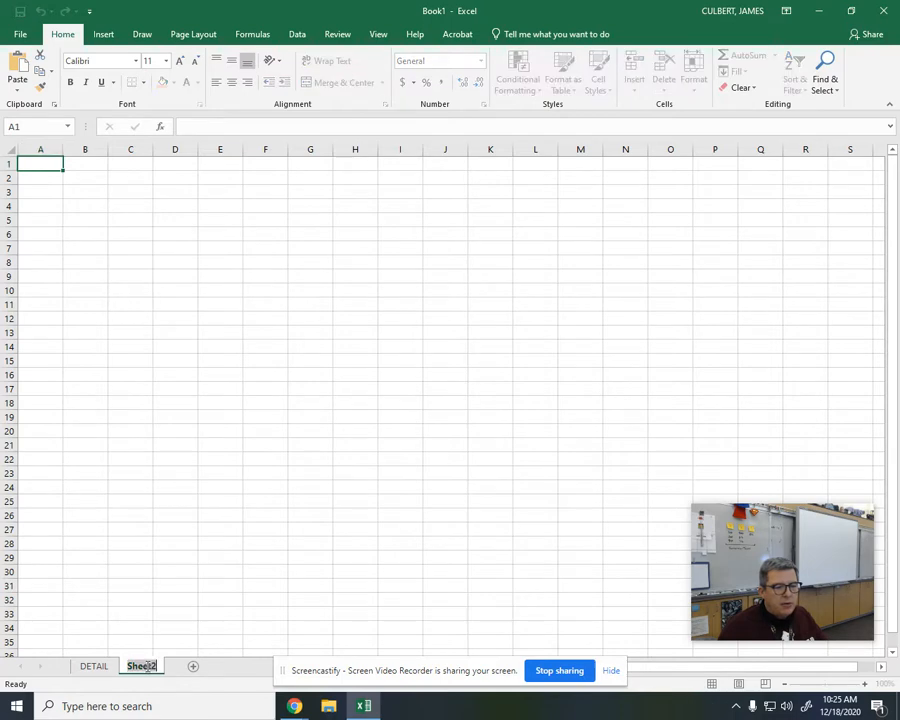
pyautogui.write('SUMMARY')
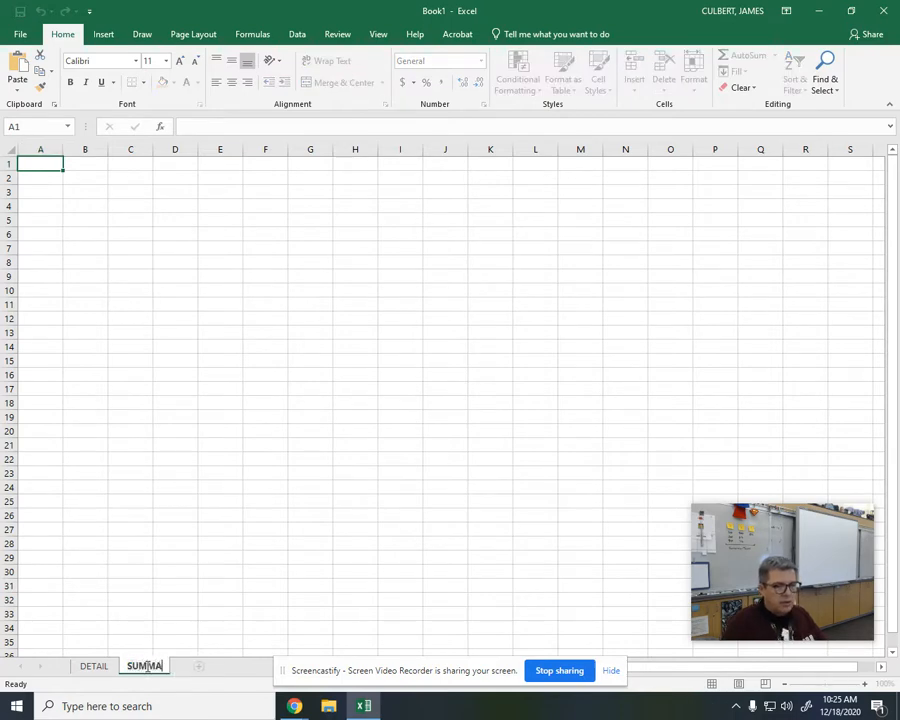
pyautogui.press('Return')
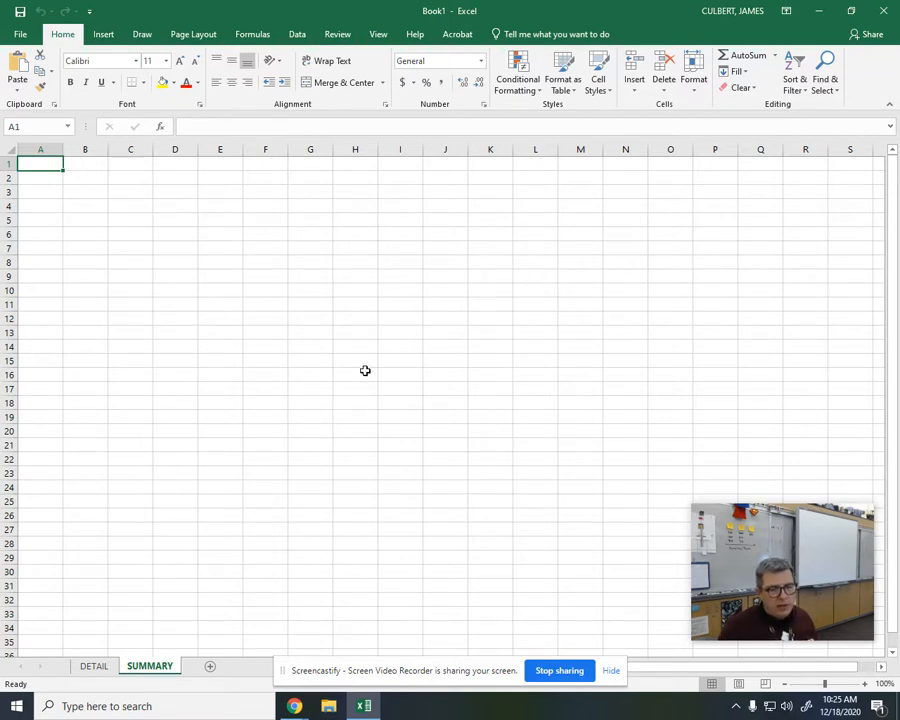
pyautogui.click(100, 667)
pyautogui.click(145, 668)
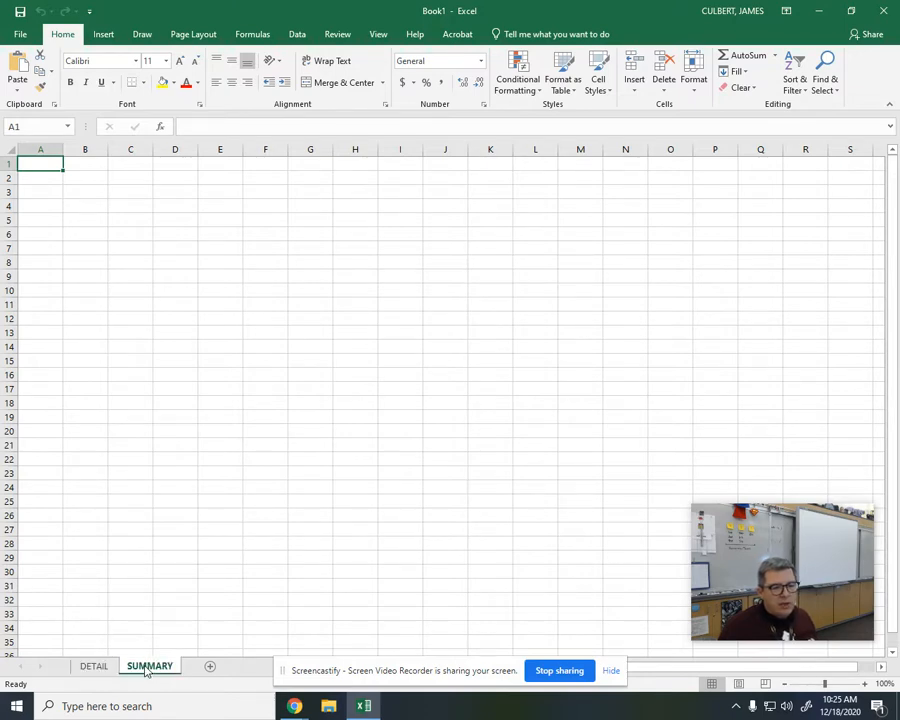
pyautogui.click(93, 668)
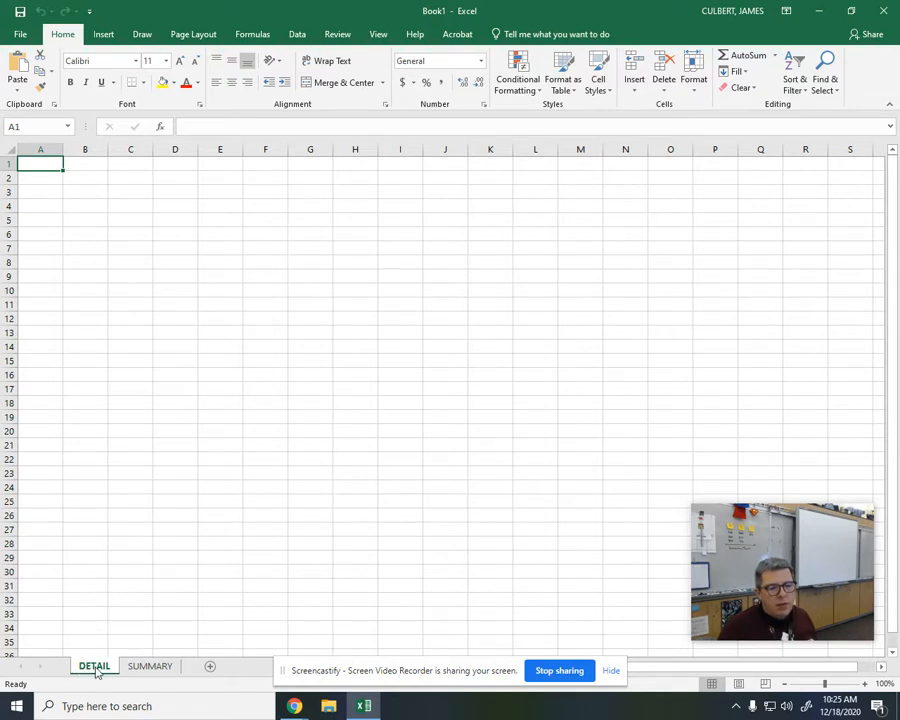
pyautogui.click(146, 668)
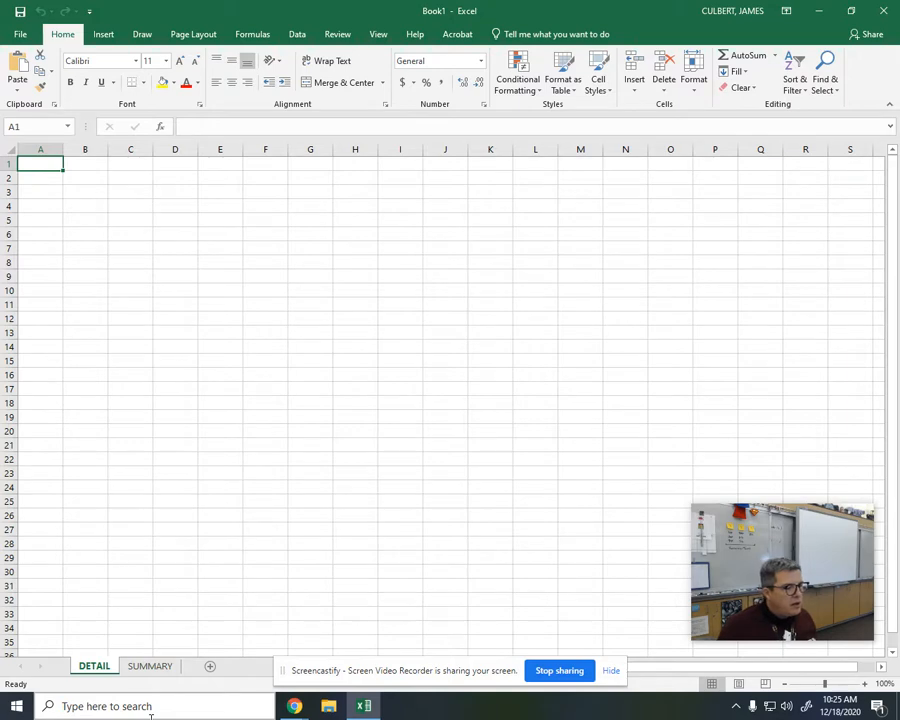
# - Save the workbook to the H: drive under the file name SHOES
pyautogui.click(19, 12)
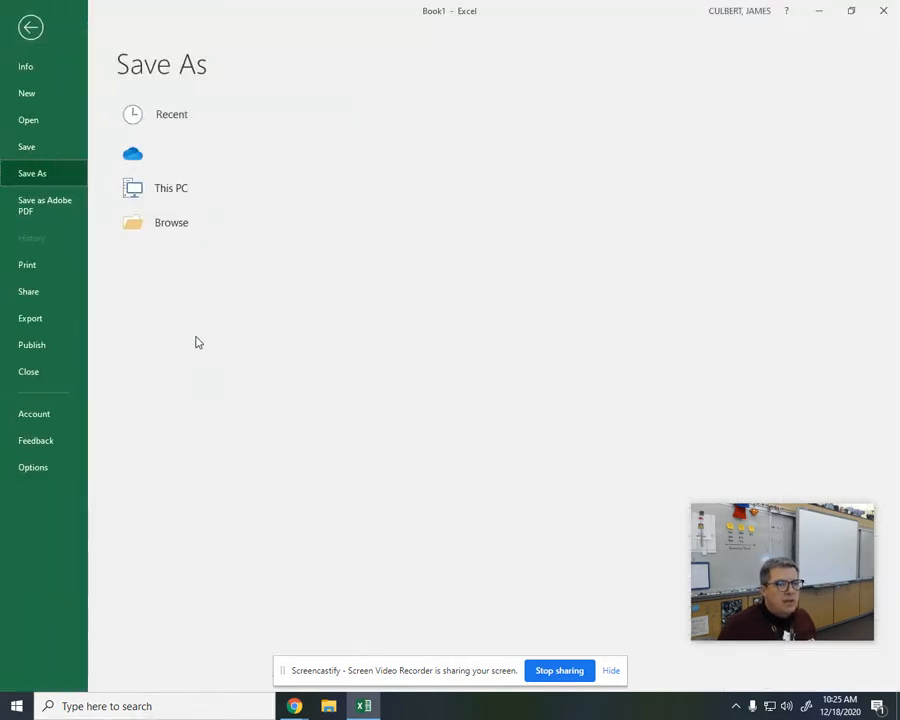
pyautogui.click(180, 262)
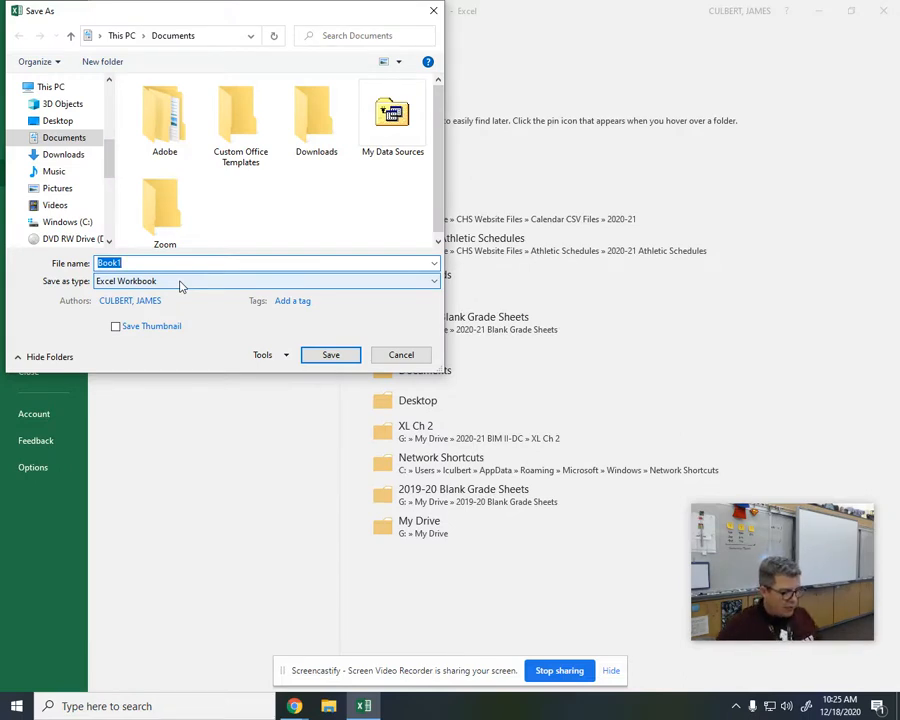
pyautogui.write('H:\\')
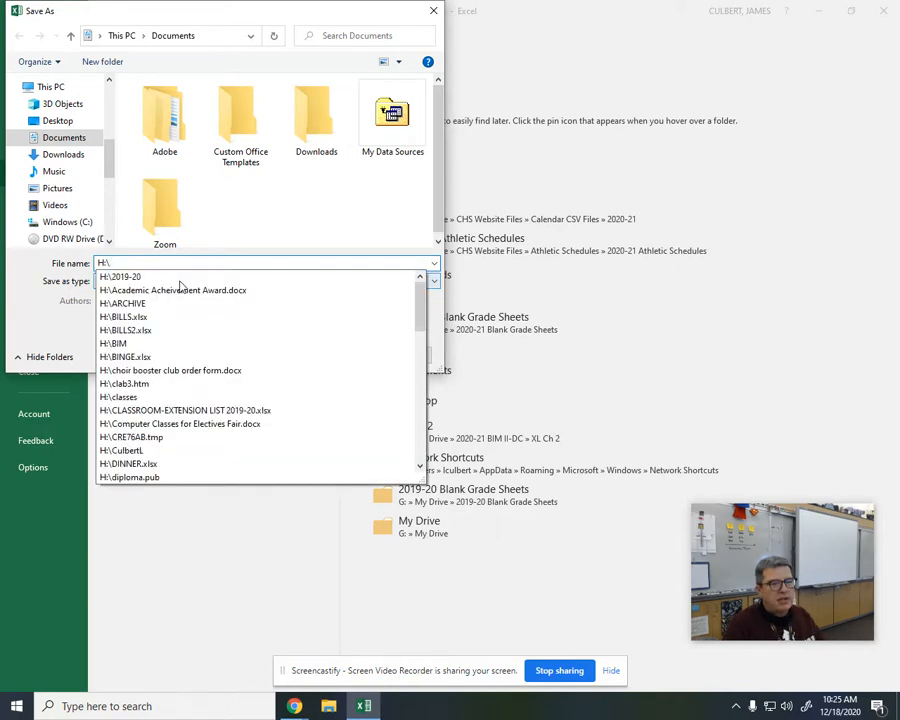
pyautogui.write('SHOES')
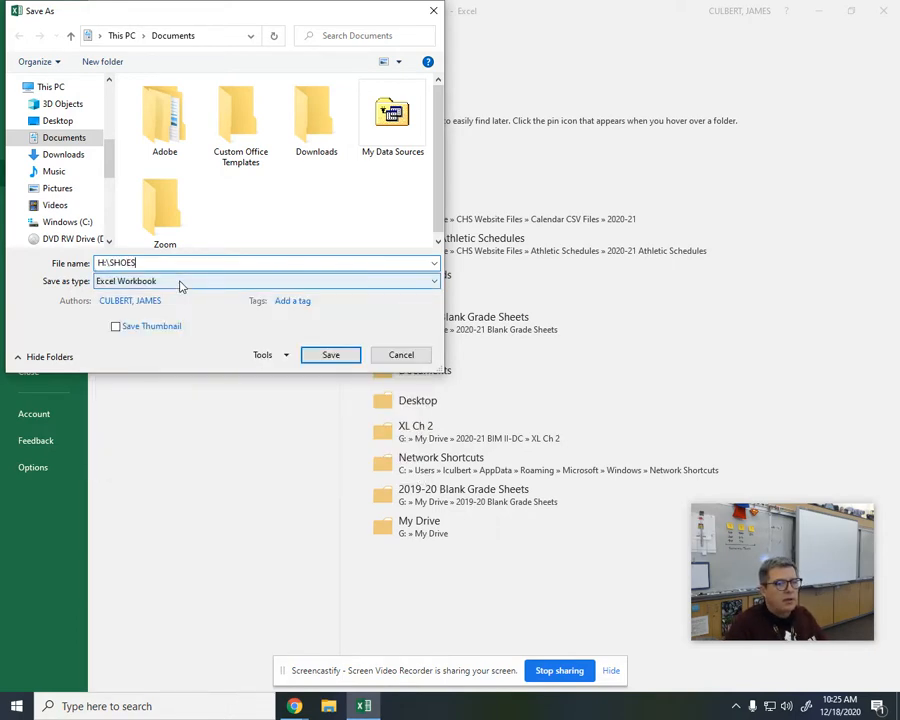
pyautogui.press('Return')
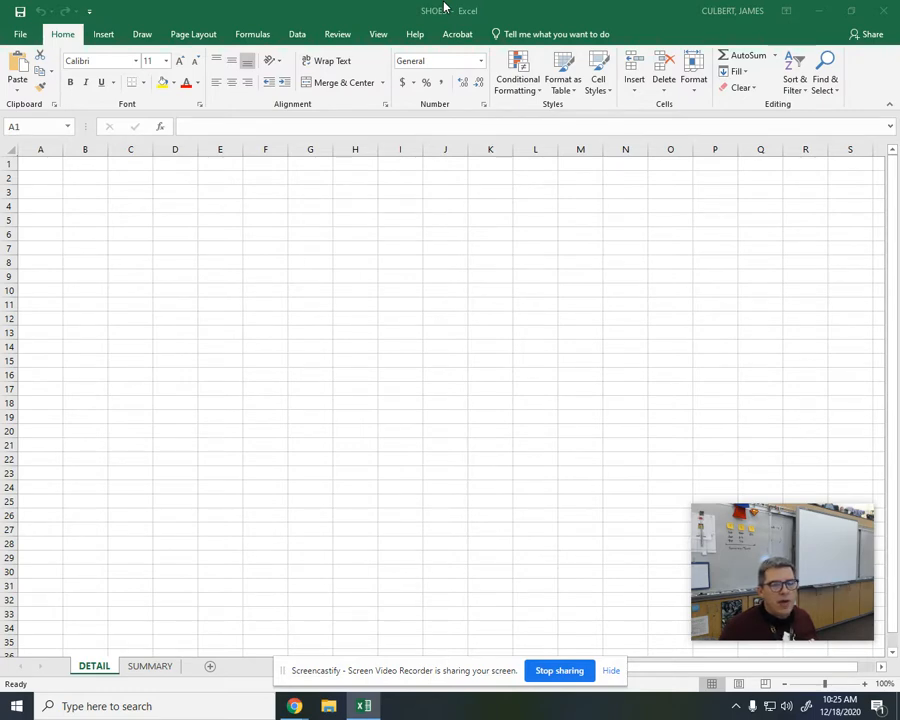
# - Enter the title "Shoe Industry Statistics - Detail" in cell A1 of the DETAIL sheet
pyautogui.click(95, 665)
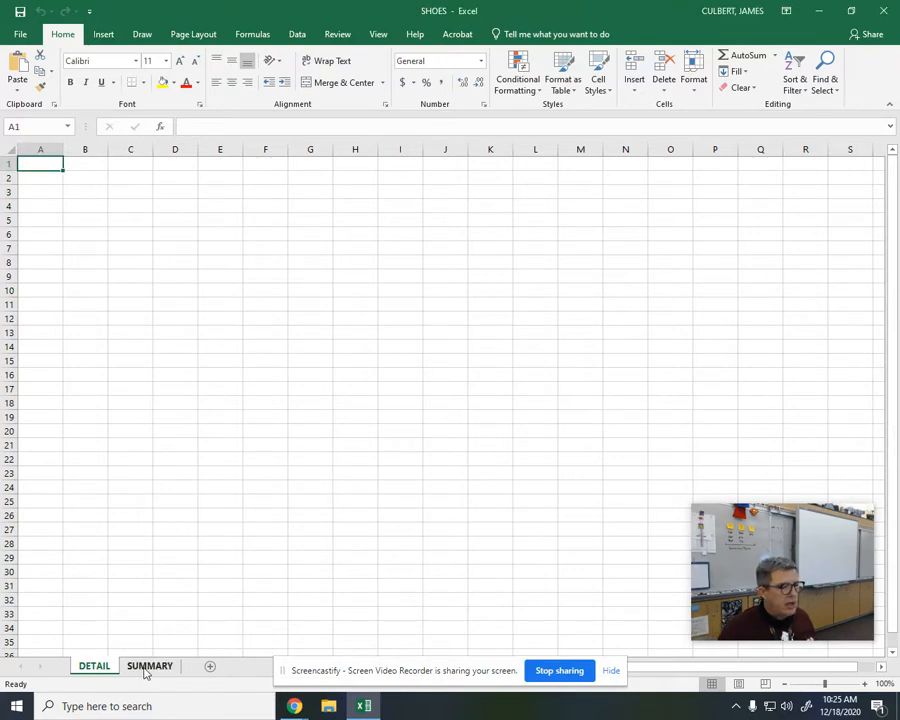
pyautogui.click(146, 671)
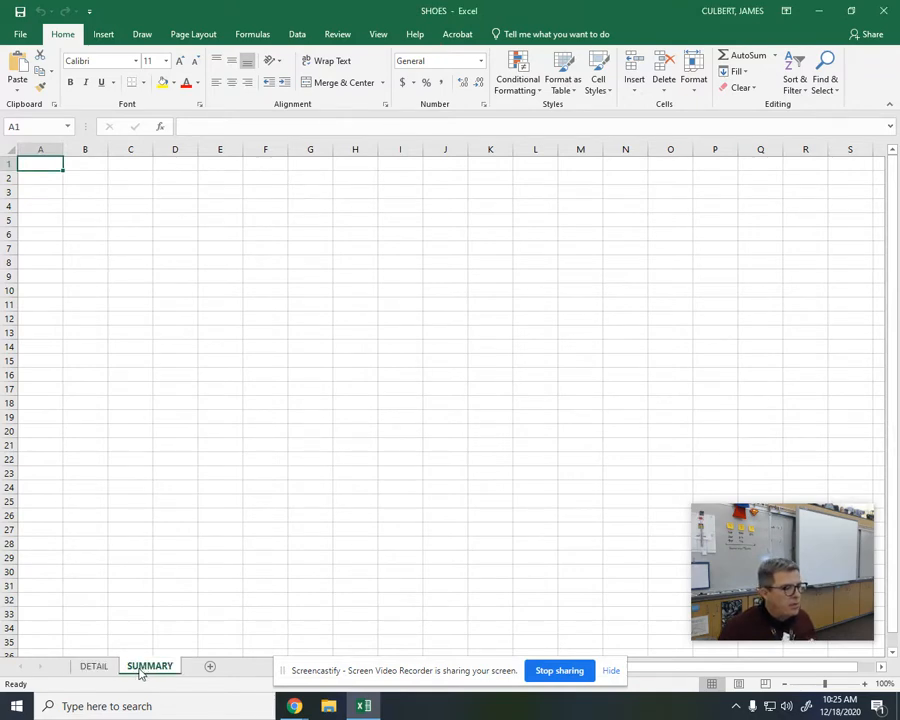
pyautogui.click(88, 667)
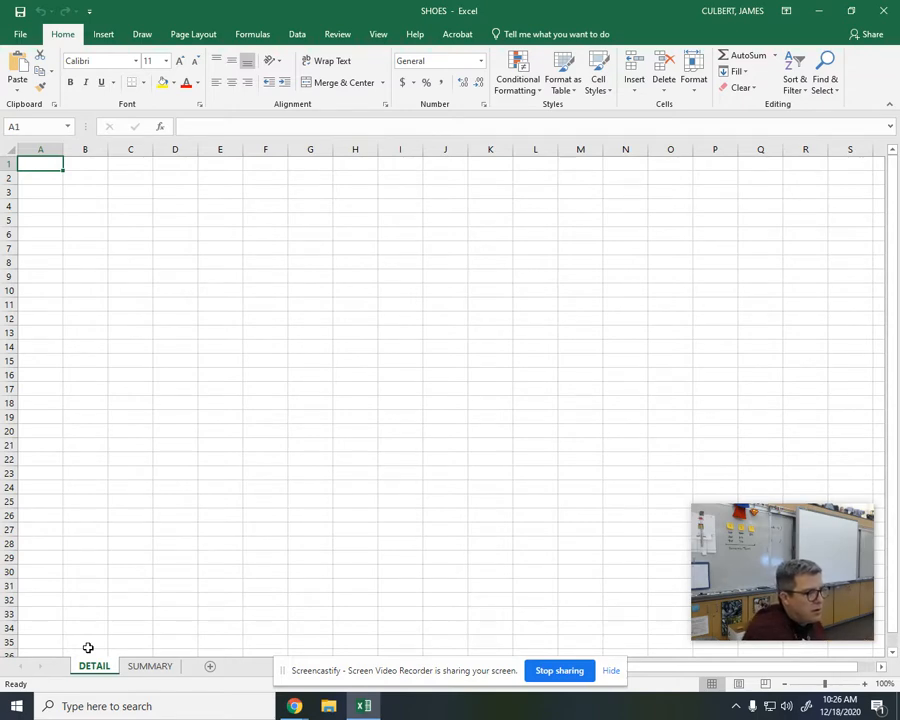
pyautogui.write('sHOES')
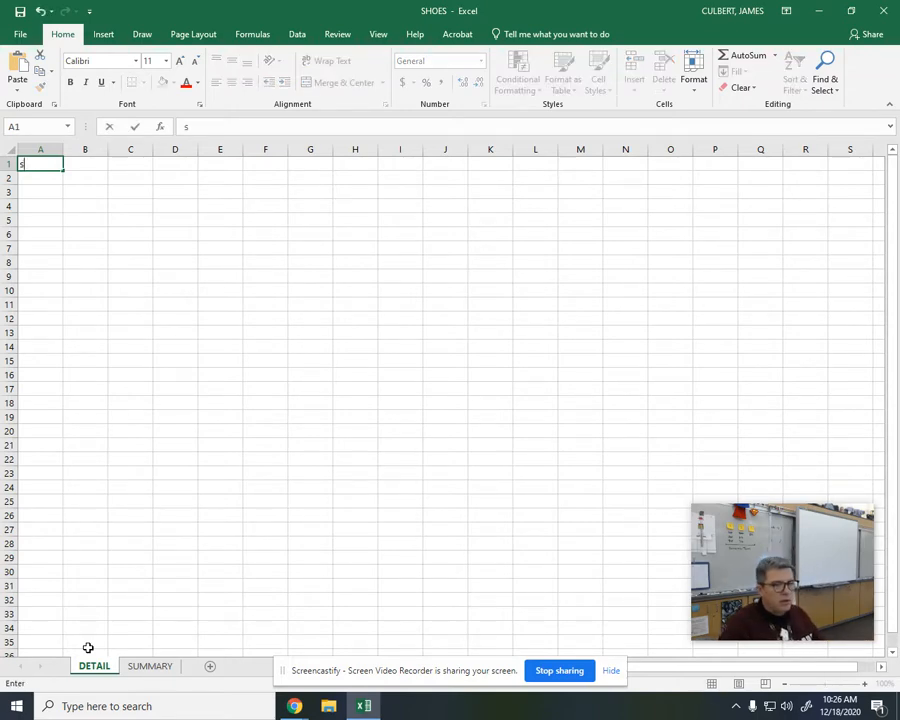
pyautogui.press('BackSpace')
pyautogui.press('BackSpace')
pyautogui.write('Industriy Statistics - D')
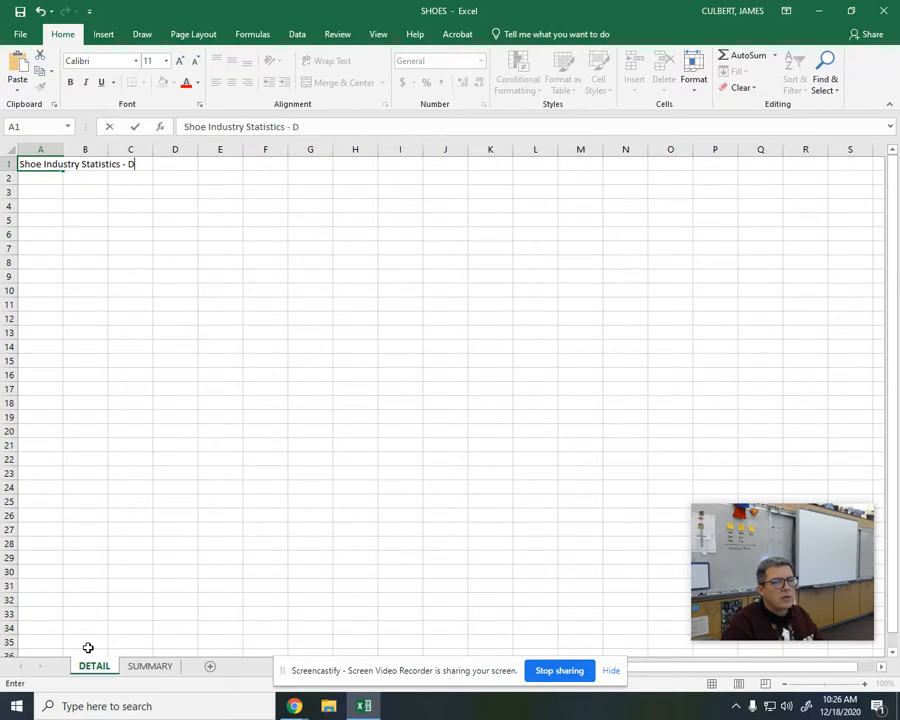
pyautogui.write('etail')
pyautogui.press('Return')
# - Enter the column heading "Year" in cell A3, leaving row 2 empty
pyautogui.press('Return')
pyautogui.write('Year')
pyautogui.press('Return')
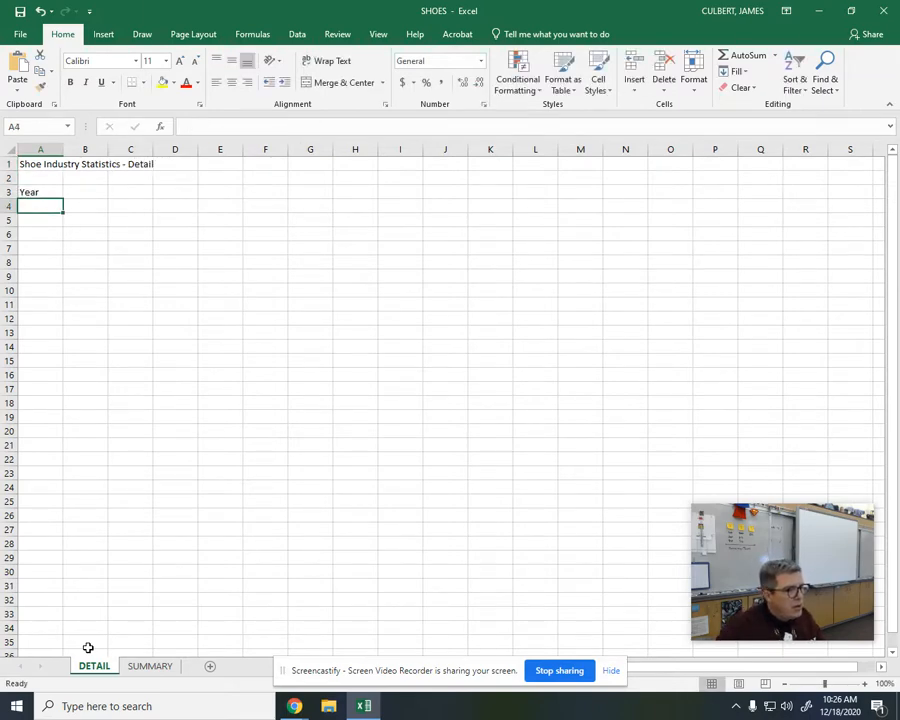
# - Enter 2014 and 2013 in A4 and A5, and fill the descending year series down to 1994 in A24
pyautogui.write('2014')
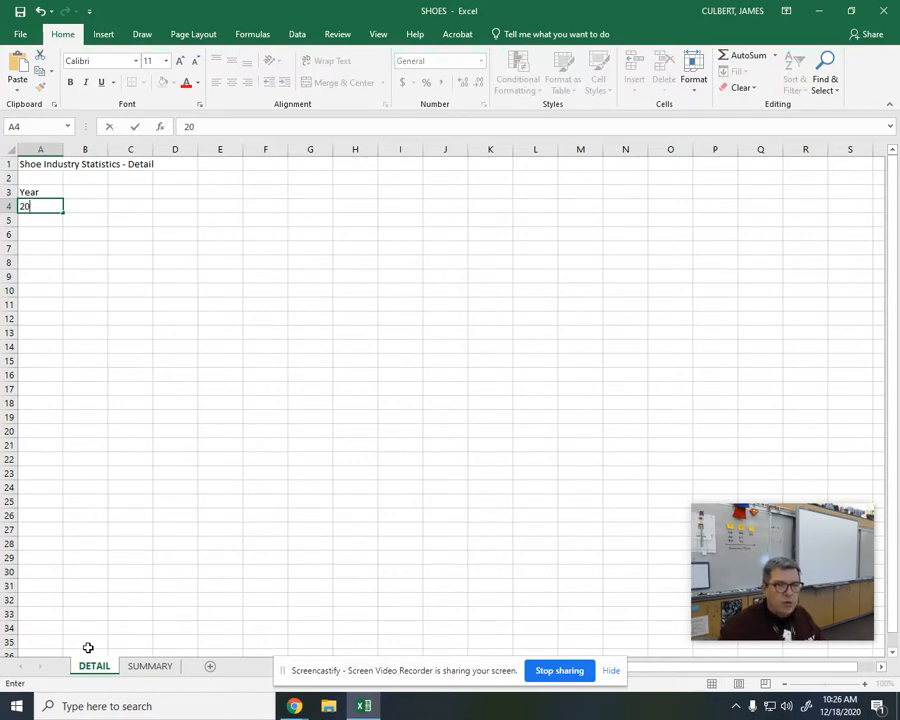
pyautogui.press('Return')
pyautogui.write('2013')
pyautogui.press('Return')
pyautogui.press('Up')
pyautogui.press('Up')
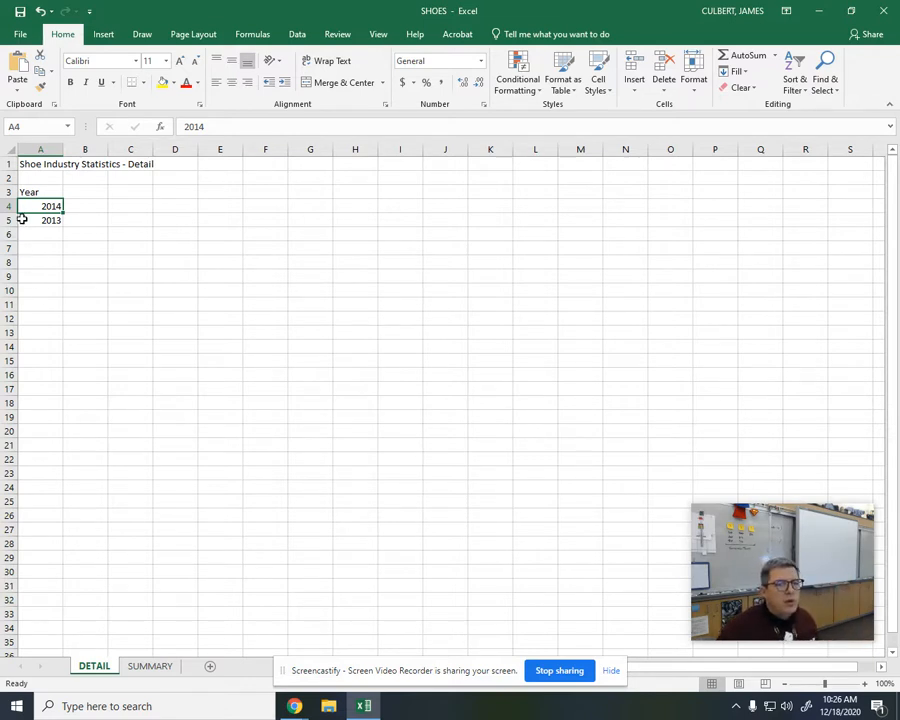
pyautogui.moveTo(34, 204); pyautogui.dragTo(40, 219)
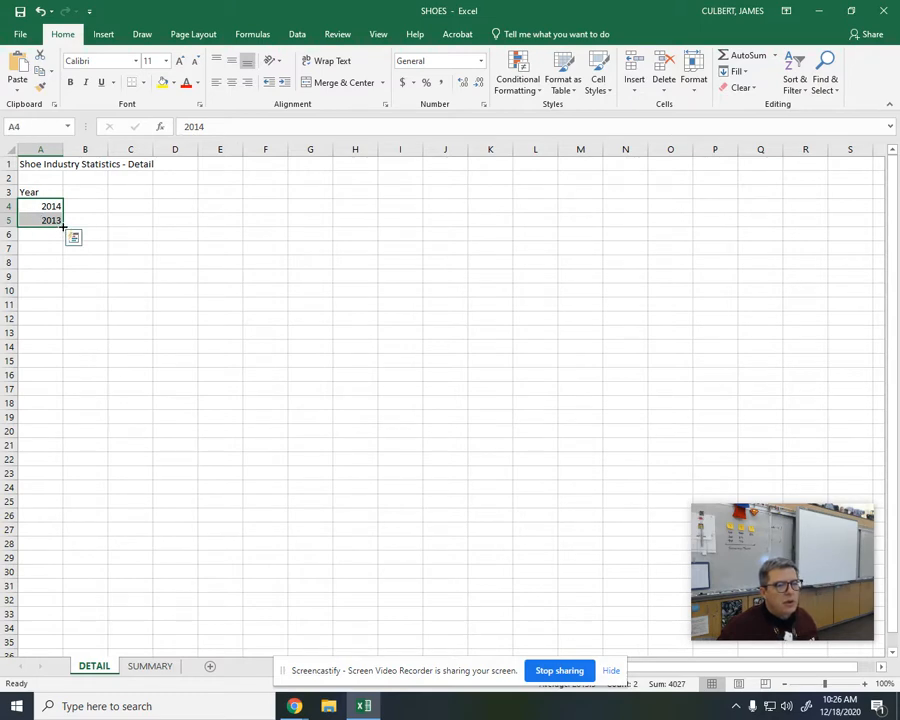
pyautogui.moveTo(62, 227); pyautogui.dragTo(86, 488)
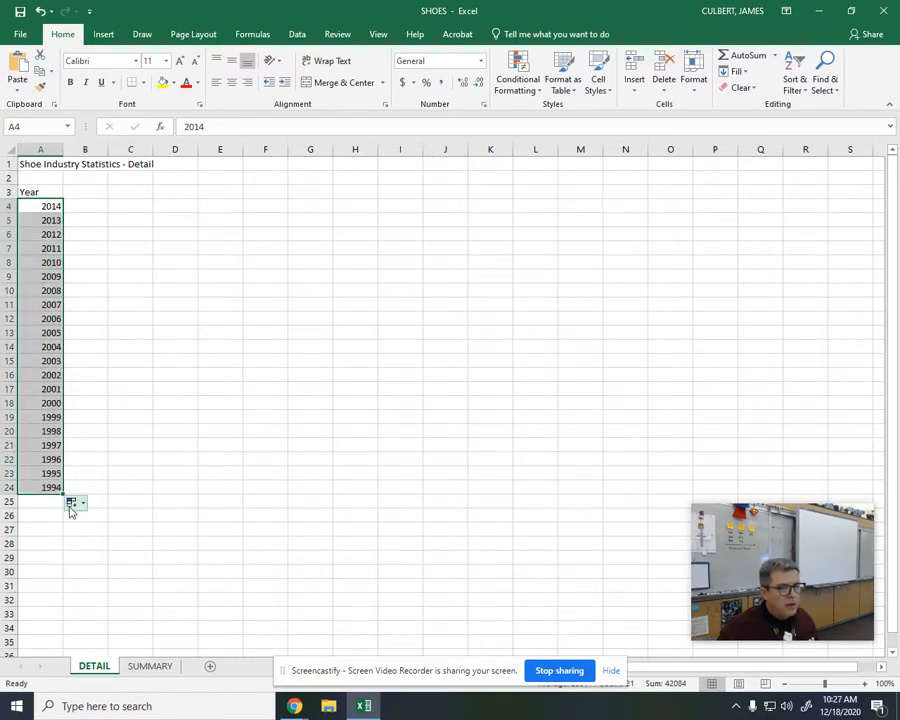
# - Enter "Total" in A25 and "STUDENT NAME" in A27, leaving row 26 empty
pyautogui.click(46, 507)
pyautogui.write('Total')
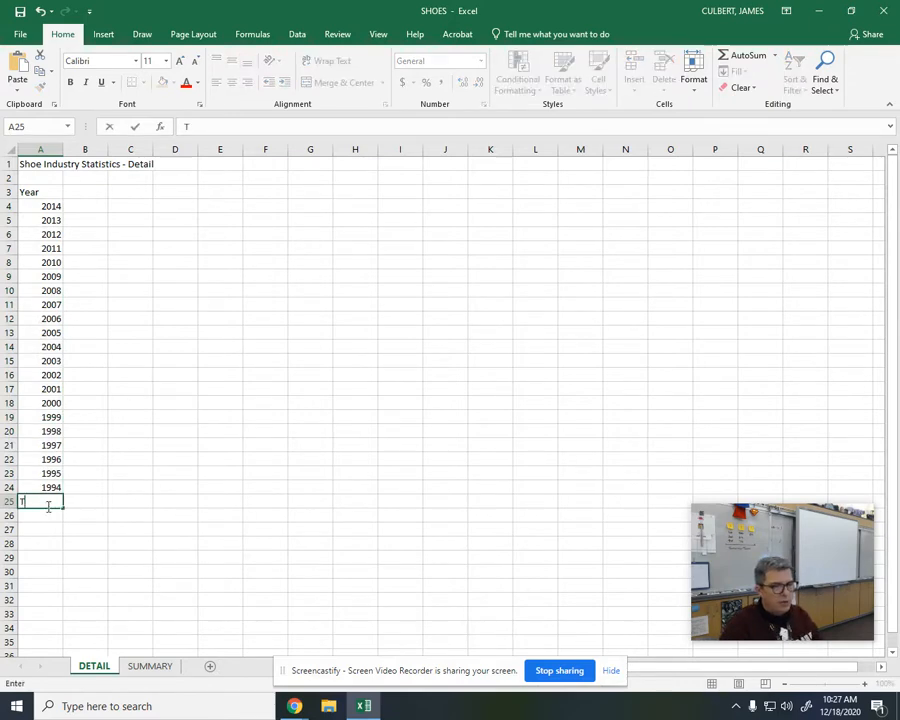
pyautogui.press('Return')
pyautogui.press('Down')
pyautogui.write('STUDENT NAME')
# - Enter the column heading "Store Sales (in Billions)" in cell B3
pyautogui.press('Up')
pyautogui.press('Up')
pyautogui.press('Up')
pyautogui.press('Up')
pyautogui.press('Up')
pyautogui.press('Up')
pyautogui.press('Up')
pyautogui.press('Up')
pyautogui.press('Up')
pyautogui.press('Up')
pyautogui.press('Up')
pyautogui.press('Up')
pyautogui.press('Up')
pyautogui.press('Up')
pyautogui.press('Up')
pyautogui.press('Up')
pyautogui.press('Up')
pyautogui.press('Up')
pyautogui.press('Up')
pyautogui.press('Up')
pyautogui.press('Up')
pyautogui.press('Up')
pyautogui.press('Up')
pyautogui.press('Up')
pyautogui.press('Right')
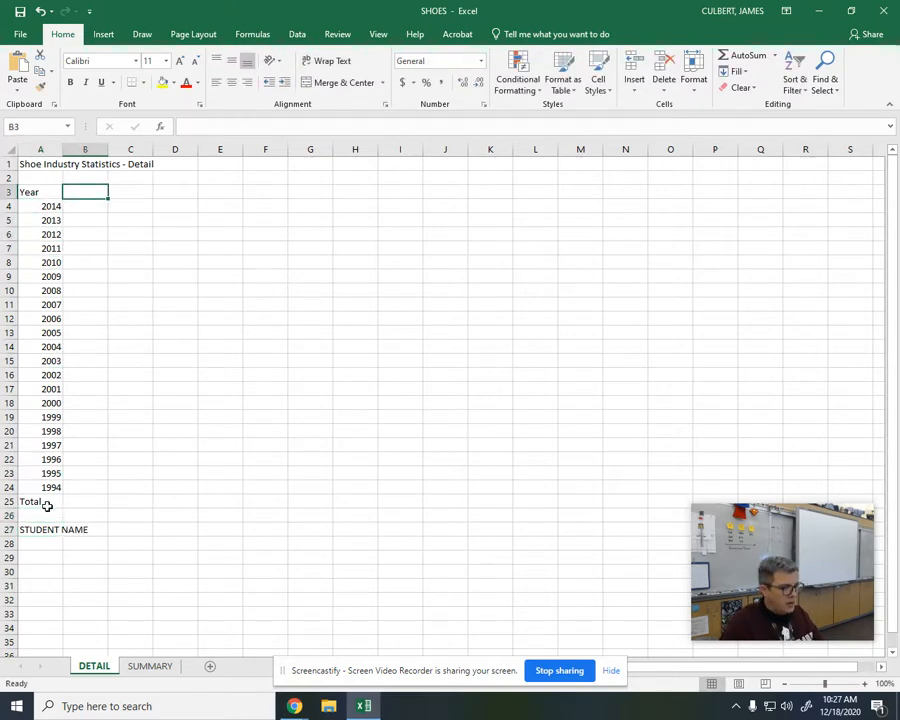
pyautogui.write('Sotre')
pyautogui.press('BackSpace')
pyautogui.press('BackSpace')
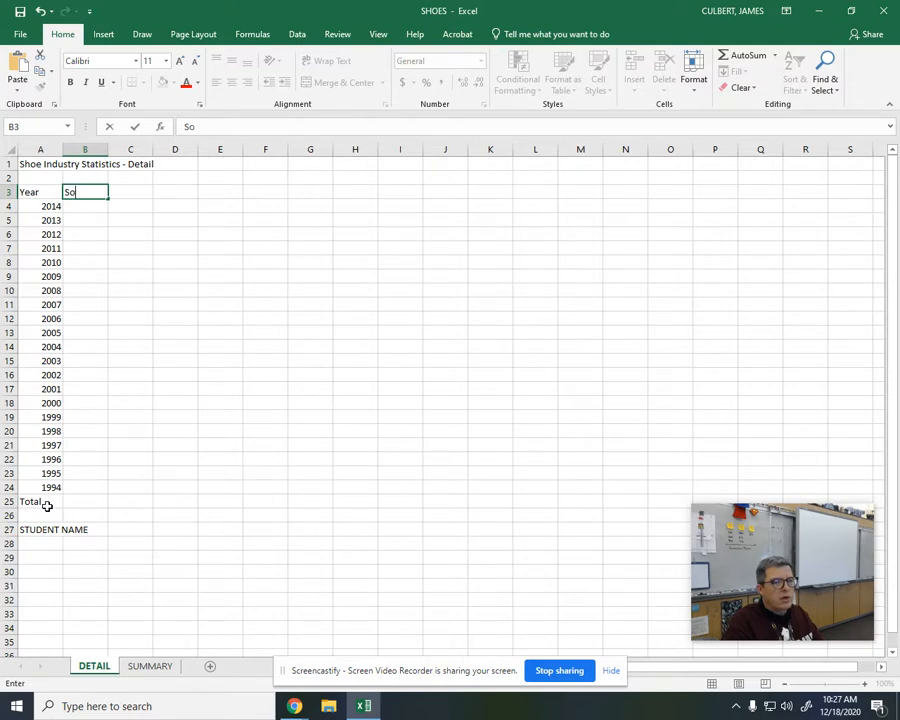
pyautogui.write('tore Sales (in Billions')
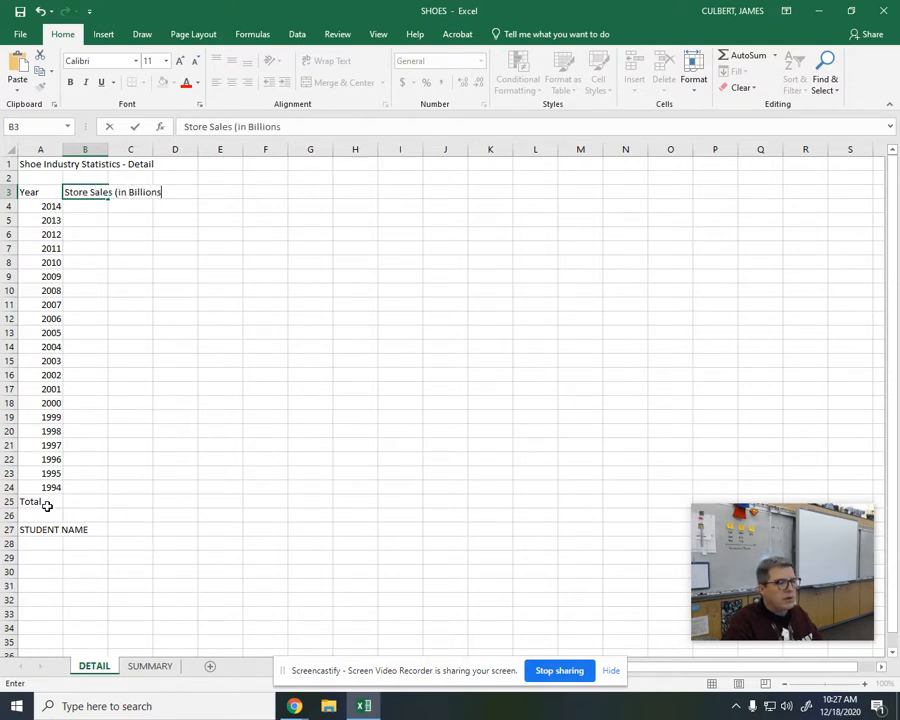
pyautogui.press('Return')
pyautogui.press('Return')
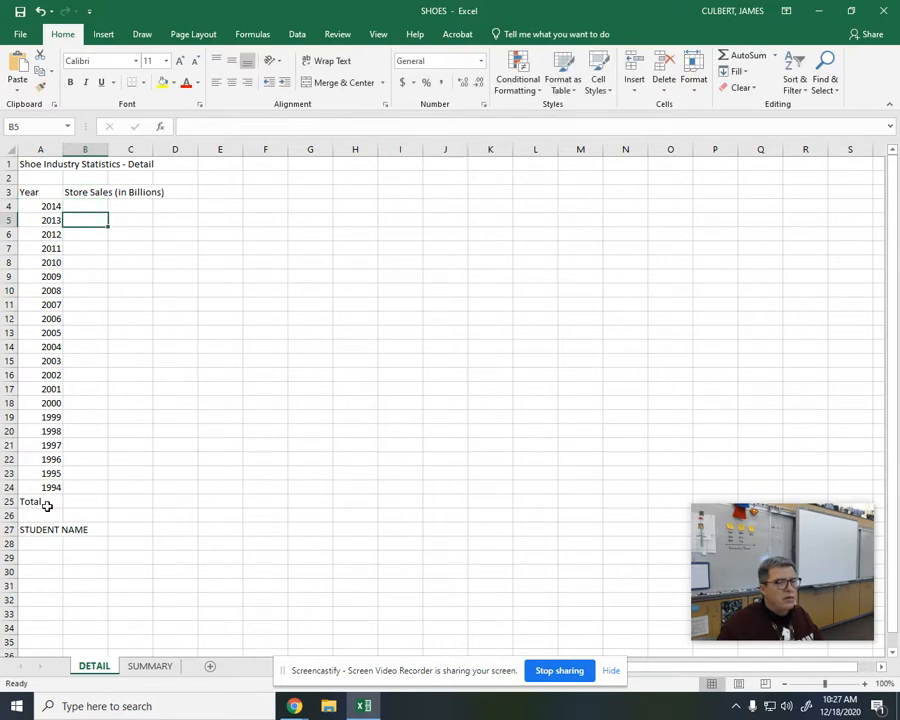
# - Enter store sales of 31.32, 29.55, 28.21, 24.99, 26.68 and 26.83 in B4 through B9 for 2014 to 2009
pyautogui.press('Up')
pyautogui.write('31.32')
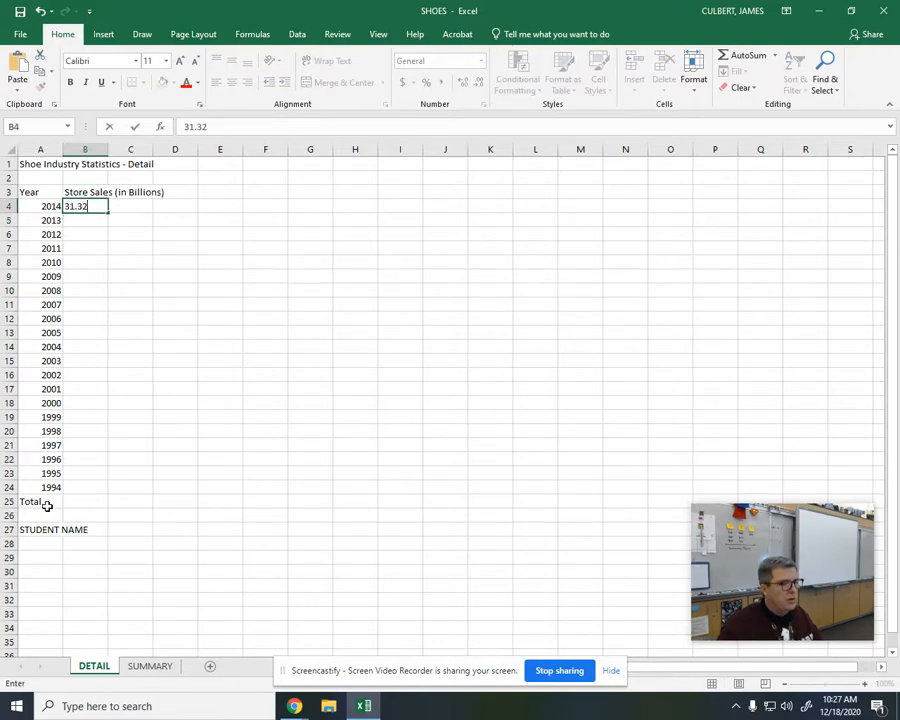
pyautogui.press('Return')
pyautogui.write('29.55')
pyautogui.press('Return')
pyautogui.write('28.21')
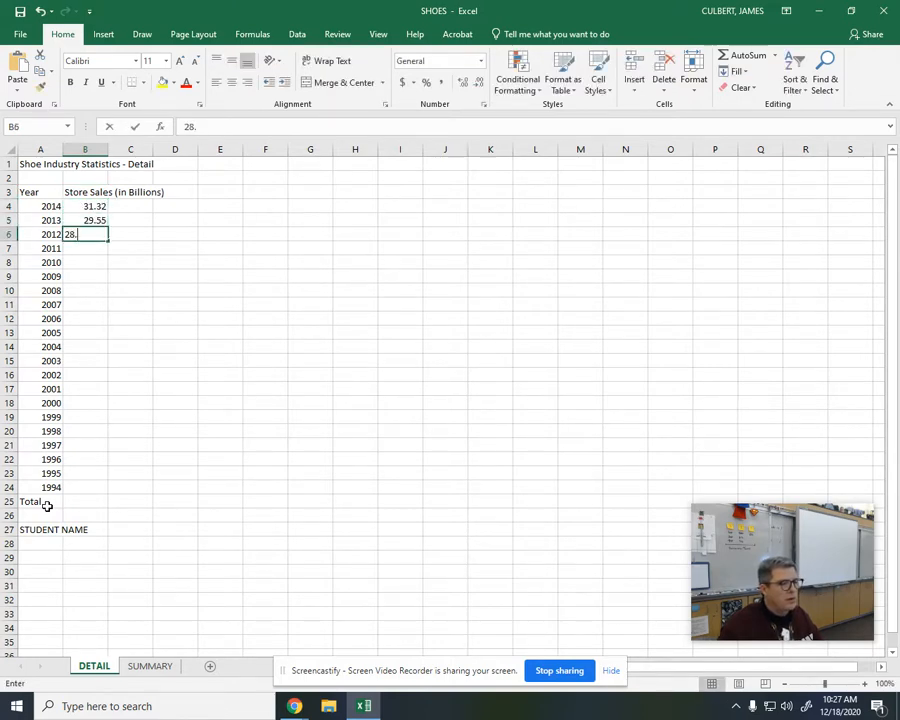
pyautogui.press('Return')
pyautogui.write('24.99')
pyautogui.press('Return')
pyautogui.write('26.68')
pyautogui.press('Return')
pyautogui.write('26.83')
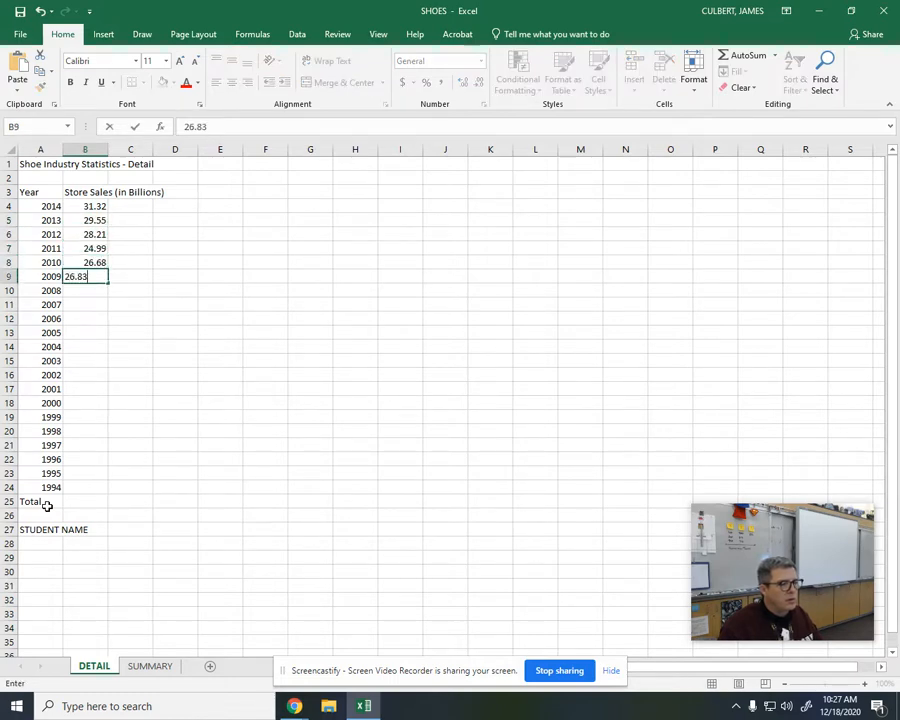
pyautogui.press('Return')
# - Enter store sales of 26.7, 25.28, 23.69, 23.19, 23.22 and 22.90 in B10 through B15 for 2008 to 2003
pyautogui.write('26.7')
pyautogui.press('Return')
pyautogui.write('25.28')
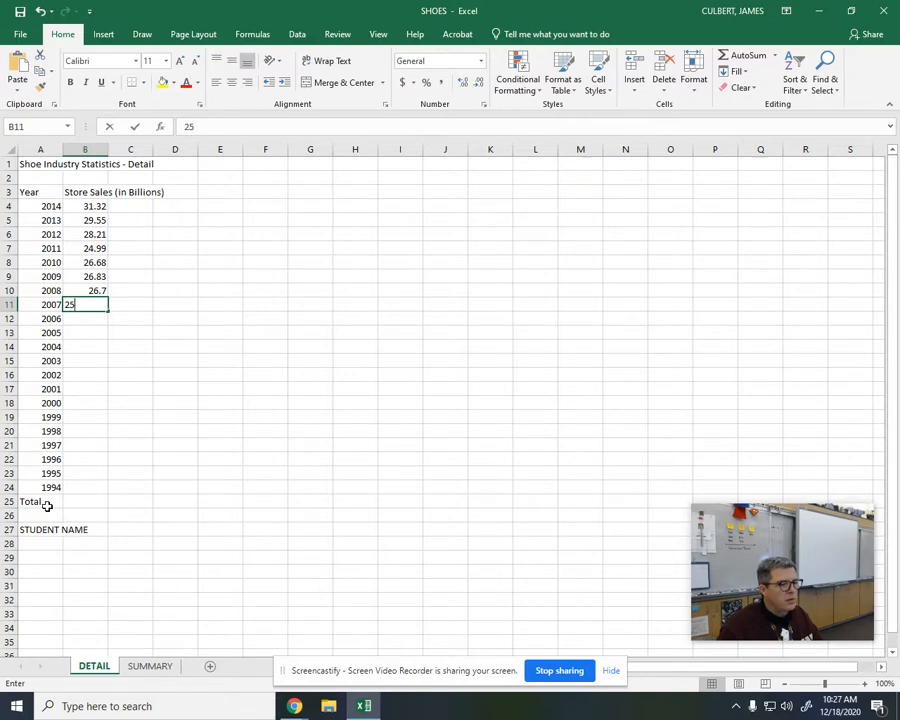
pyautogui.press('Return')
pyautogui.write('23.69')
pyautogui.press('Return')
pyautogui.write('23.19')
pyautogui.press('Return')
pyautogui.write('23.22')
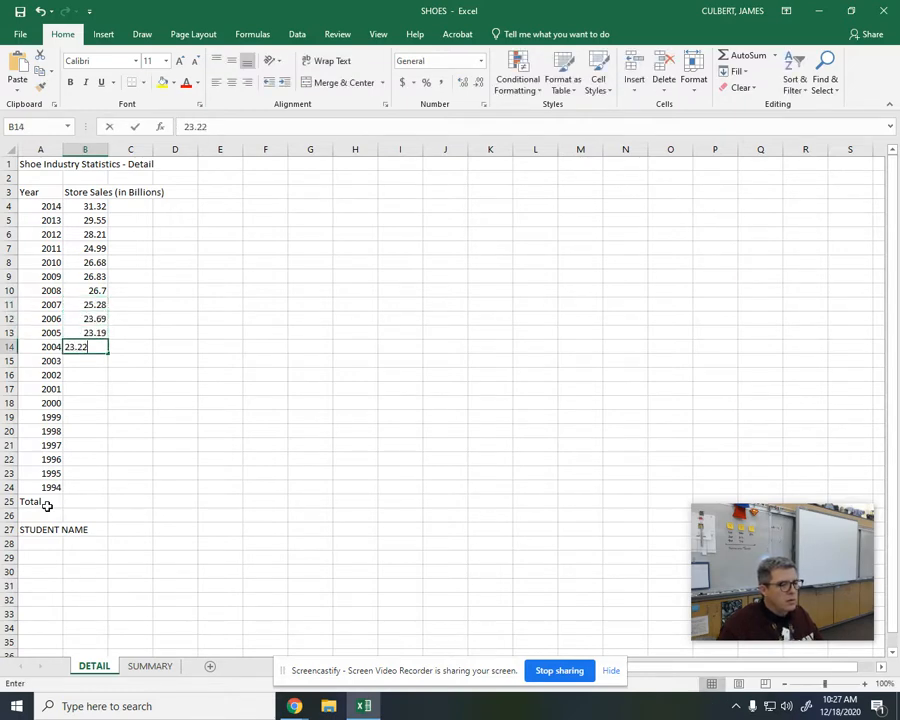
pyautogui.press('Return')
pyautogui.write('22.90')
pyautogui.press('Return')
# - Enter store sales of 22.89, 22.70, 22.25, 21.46, 21.25 and 20.35 in B16 through B21 for 2002 to 1997
pyautogui.write('22.89')
pyautogui.press('Return')
pyautogui.write('22.70')
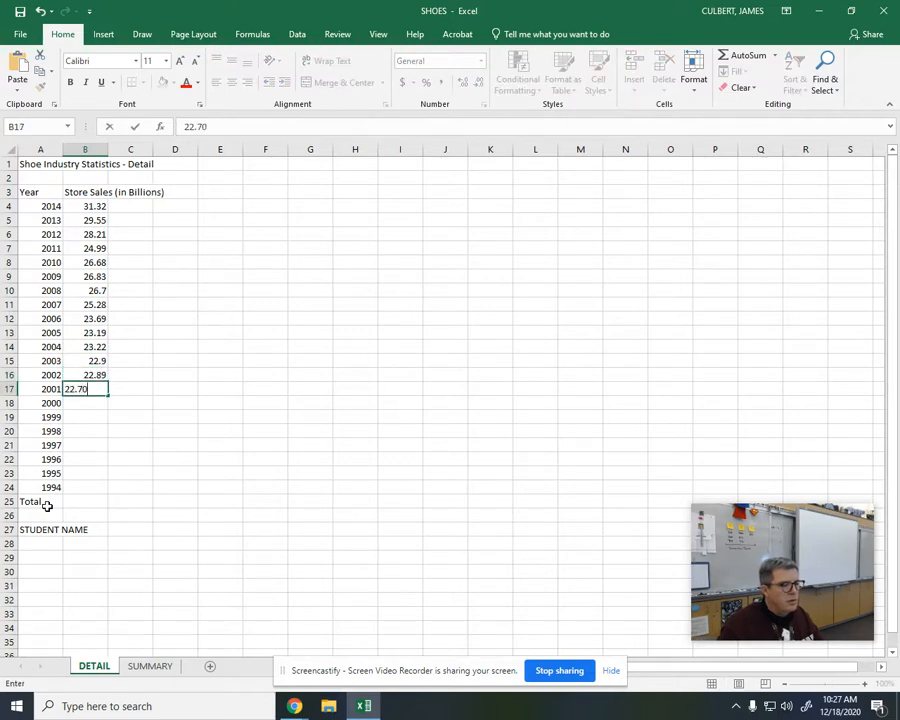
pyautogui.press('Return')
pyautogui.write('22.25')
pyautogui.press('Return')
pyautogui.write('21.46')
pyautogui.press('Return')
pyautogui.write('21.25')
pyautogui.press('Return')
pyautogui.write('20.35')
pyautogui.press('Return')
# - Enter store sales of 19.92, 19.04 and 18.63 in B22 through B24 for 1996 to 1994
pyautogui.write('19.92')
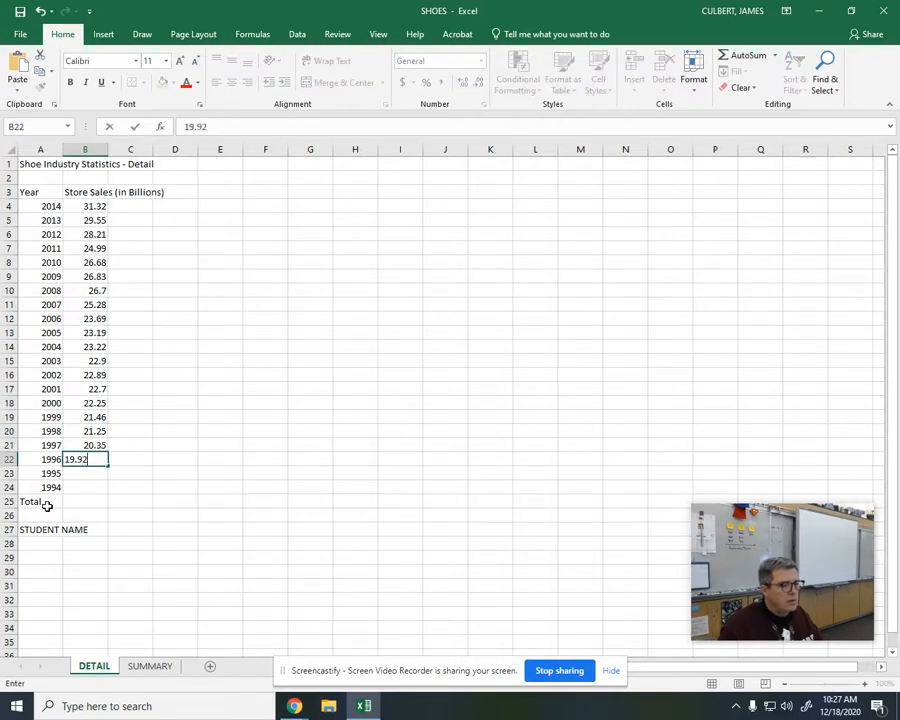
pyautogui.press('Return')
pyautogui.write('19.04')
pyautogui.press('Return')
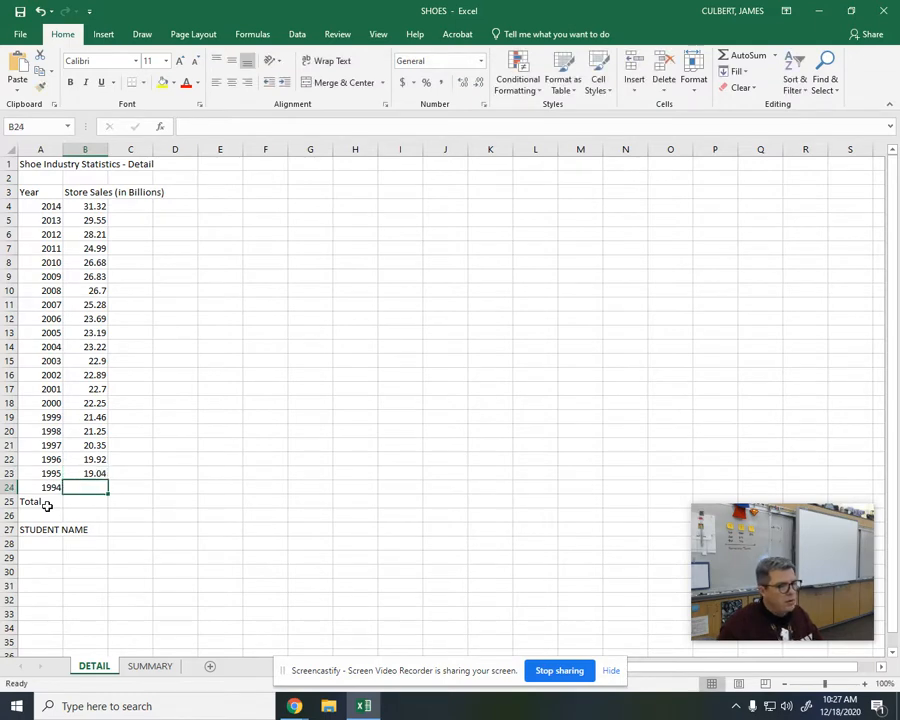
pyautogui.write('18.63')
pyautogui.press('Return')
# - Enter the column heading "Store Name" in cell D3, leaving column C empty
pyautogui.press('Up')
pyautogui.press('Up')
pyautogui.press('Up')
pyautogui.press('Up')
pyautogui.press('Up')
pyautogui.press('Up')
pyautogui.press('Up')
pyautogui.press('Up')
pyautogui.press('Up')
pyautogui.press('Up')
pyautogui.press('Up')
pyautogui.press('Up')
pyautogui.press('Up')
pyautogui.press('Up')
pyautogui.press('Up')
pyautogui.press('Up')
pyautogui.press('Up')
pyautogui.press('Up')
pyautogui.press('Up')
pyautogui.press('Up')
pyautogui.press('Up')
pyautogui.press('Up')
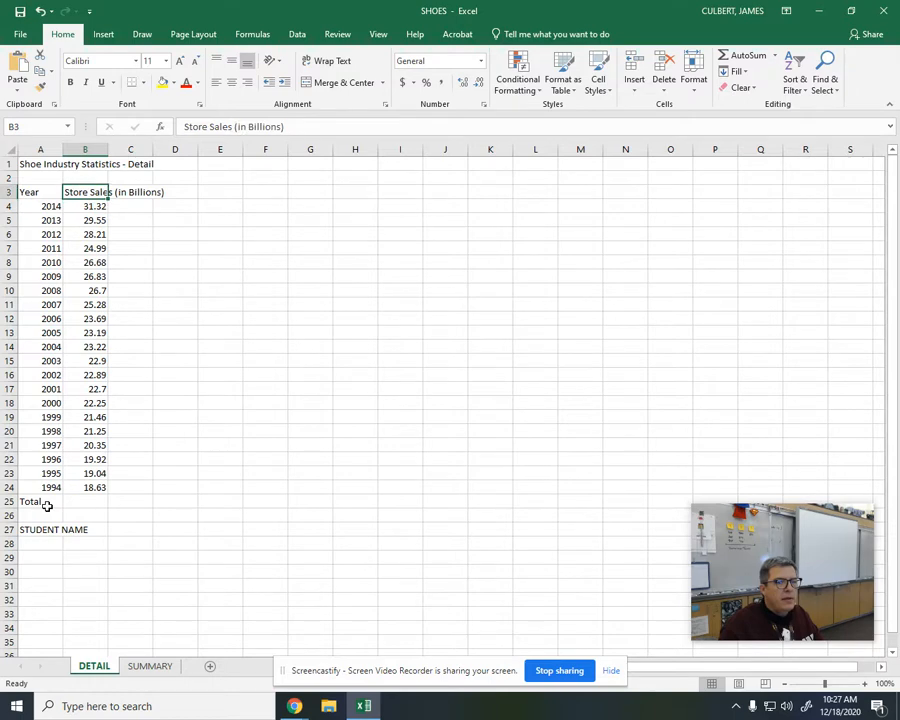
pyautogui.press('Right')
pyautogui.press('Right')
pyautogui.write('S')
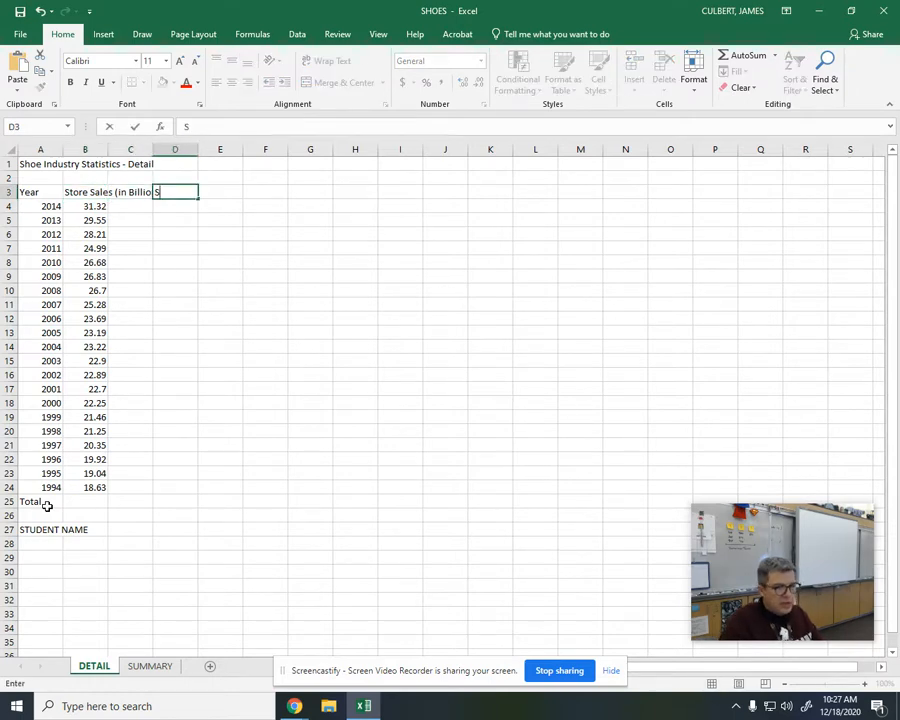
pyautogui.write('tore Name')
pyautogui.press('Return')
# - Enter "Payless ShoeSource", "Foot Locker", "The Brown Shoe Company" and "Total" in D4 through D7, correcting the spelling in D6
pyautogui.write('Payless ShoeSou')
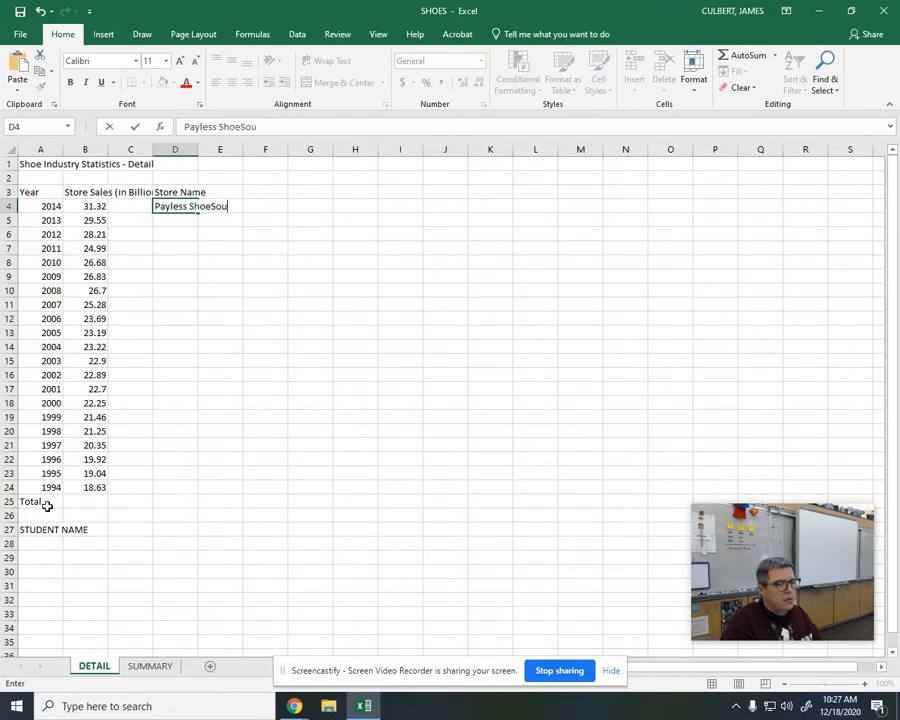
pyautogui.write('rce')
pyautogui.press('Return')
pyautogui.write('Foot Locker')
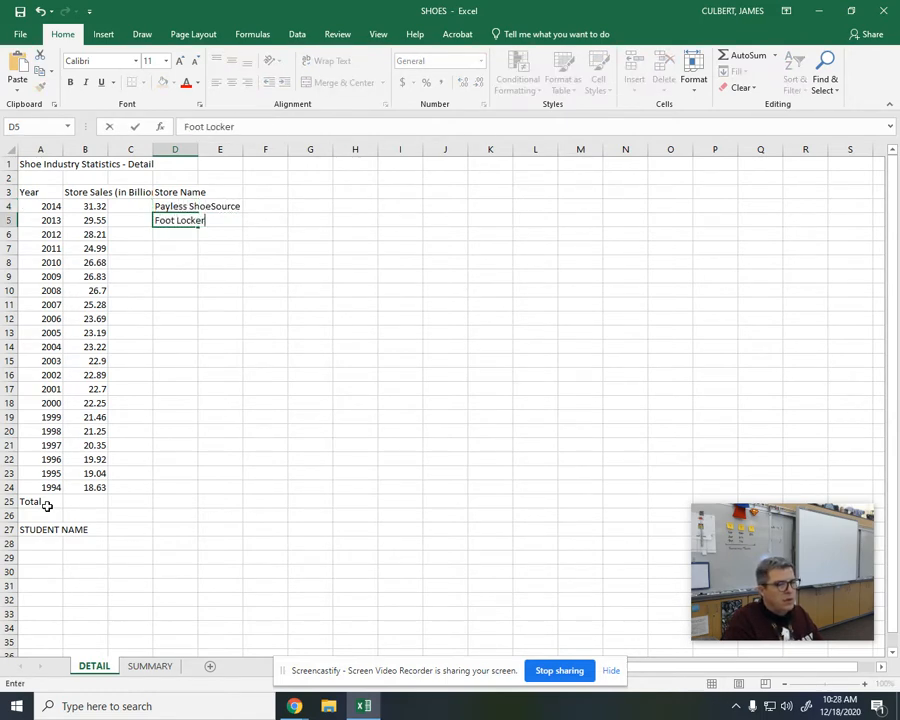
pyautogui.press('Return')
pyautogui.write('The Broa')
pyautogui.write('n Shoe ')
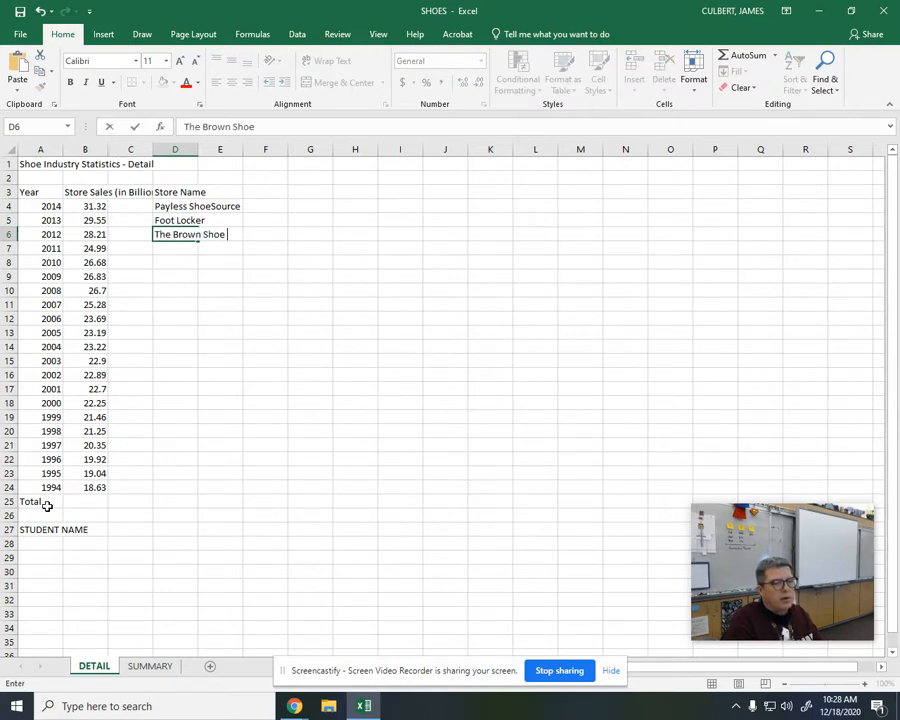
pyautogui.write('Compnay')
pyautogui.press('Return')
pyautogui.write('Tt')
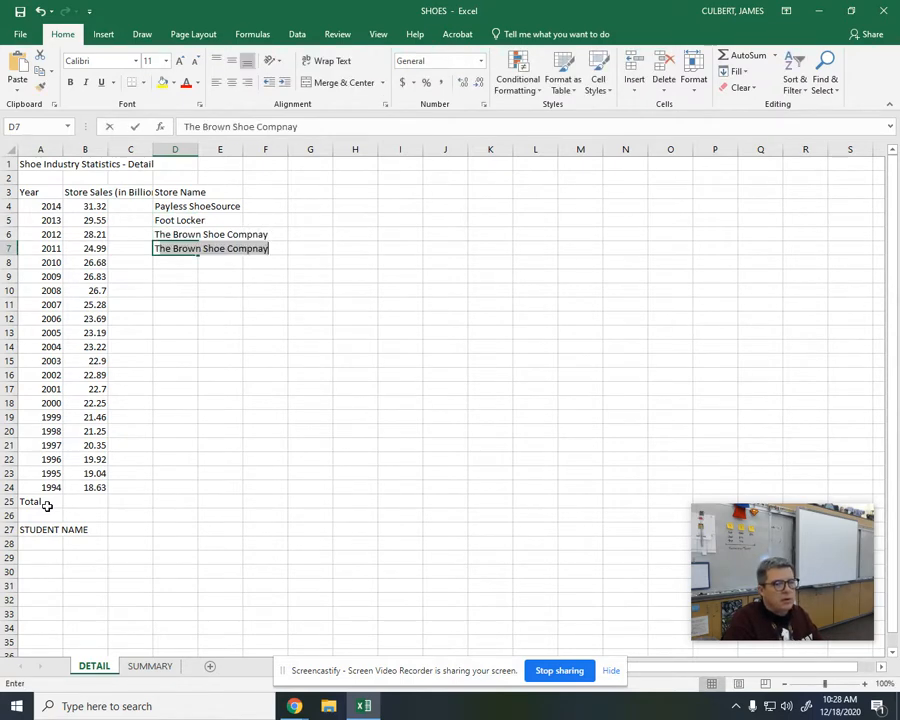
pyautogui.write('otal')
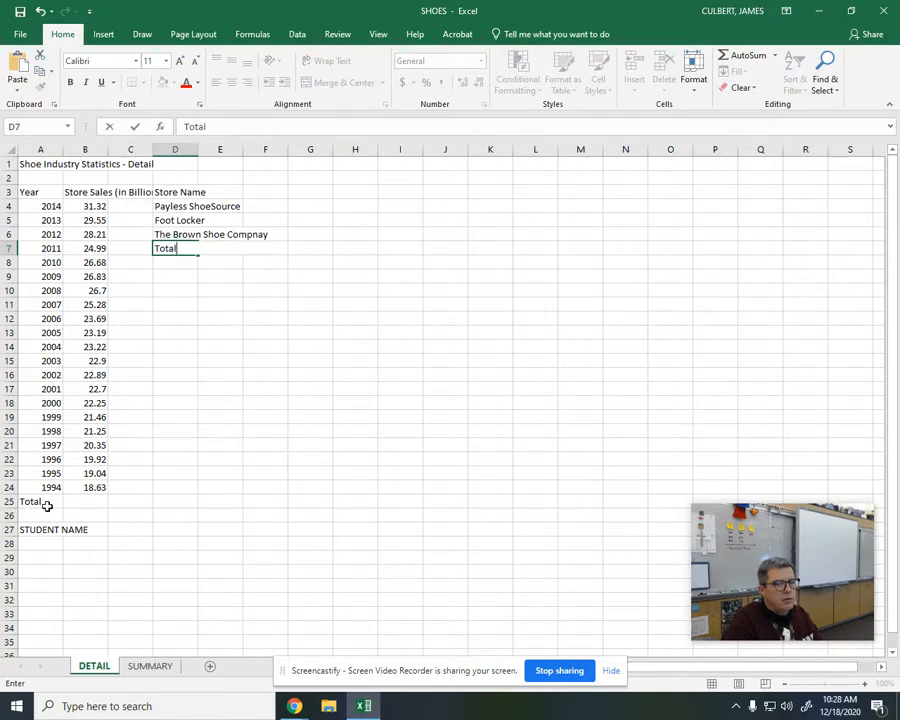
pyautogui.press('Up')
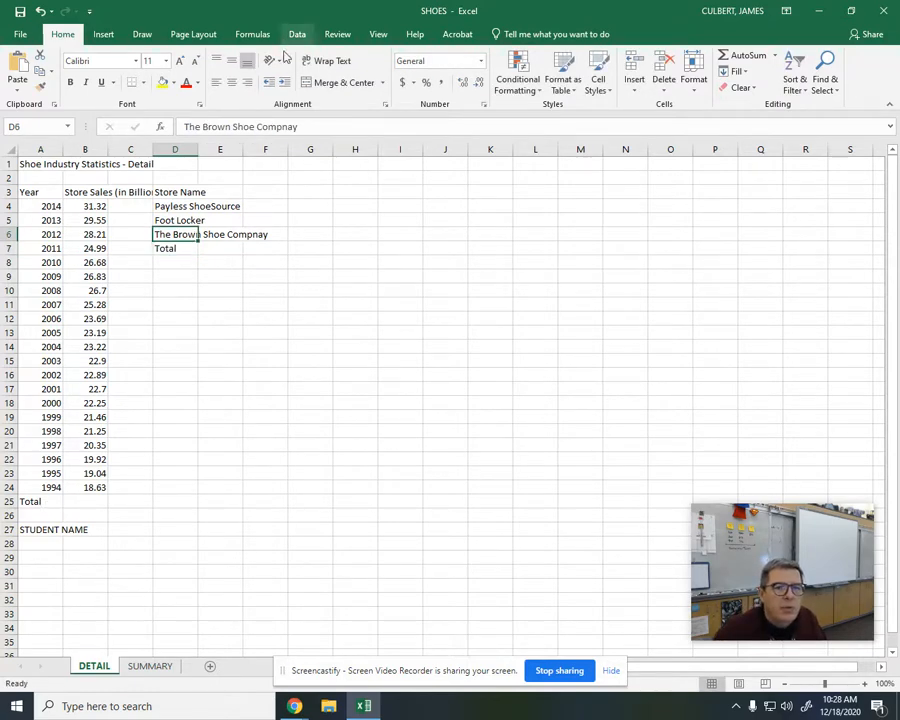
pyautogui.doubleClick(277, 126)
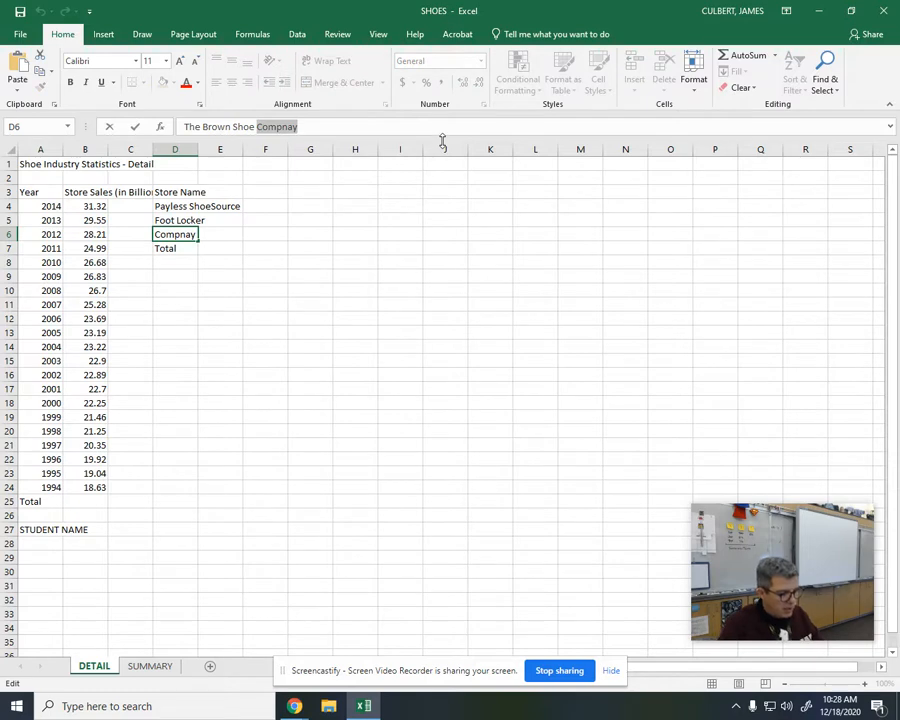
pyautogui.write('Compan')
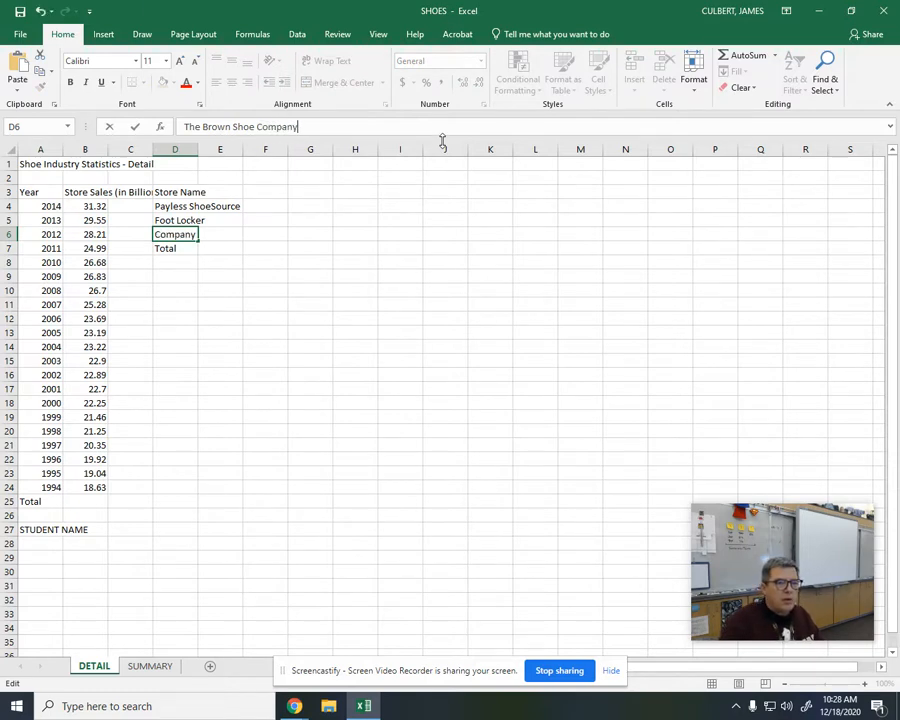
pyautogui.press('Return')
# - Enter the column headings "Annual Sales (in Billions)" in E3 and "Number of Store" in F3
pyautogui.press('Up')
pyautogui.press('Up')
pyautogui.press('Up')
pyautogui.press('Up')
pyautogui.press('Right')
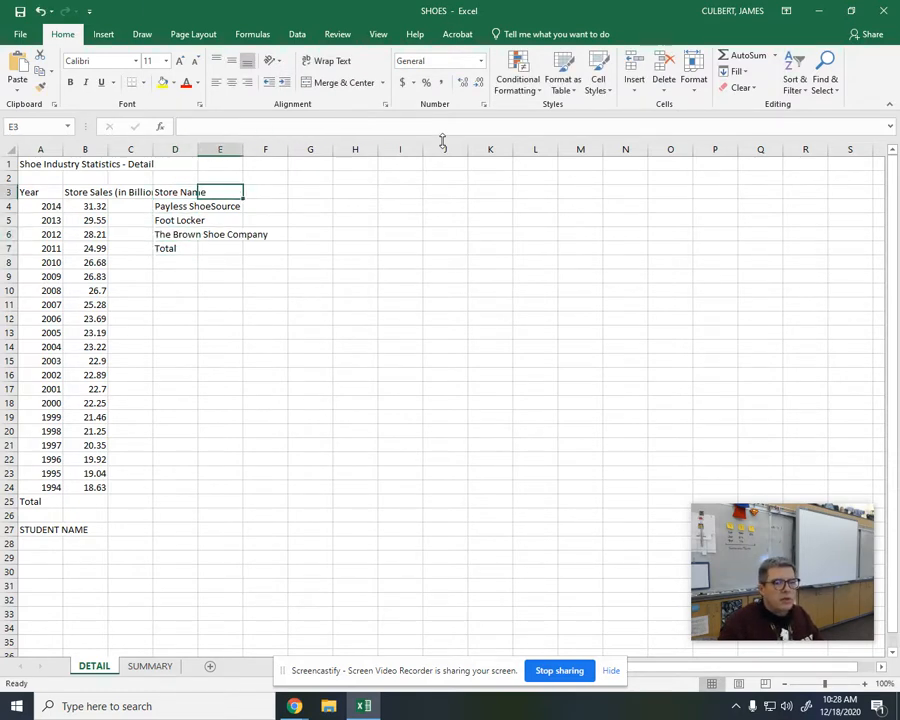
pyautogui.write('Annu')
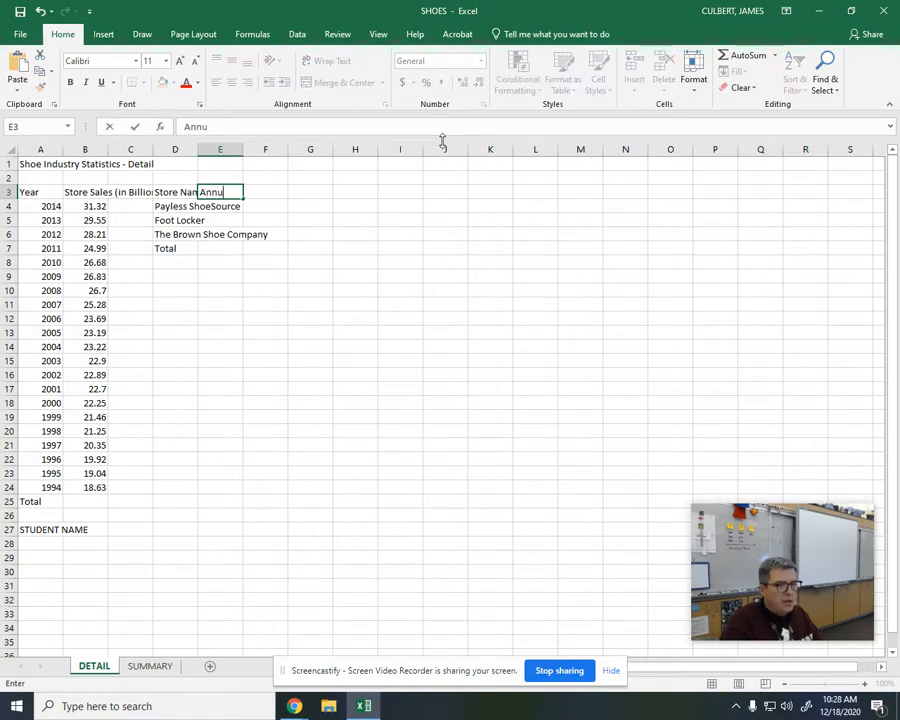
pyautogui.write('al Sales (in Billions)')
pyautogui.press('Tab')
pyautogui.write('Number of Sto')
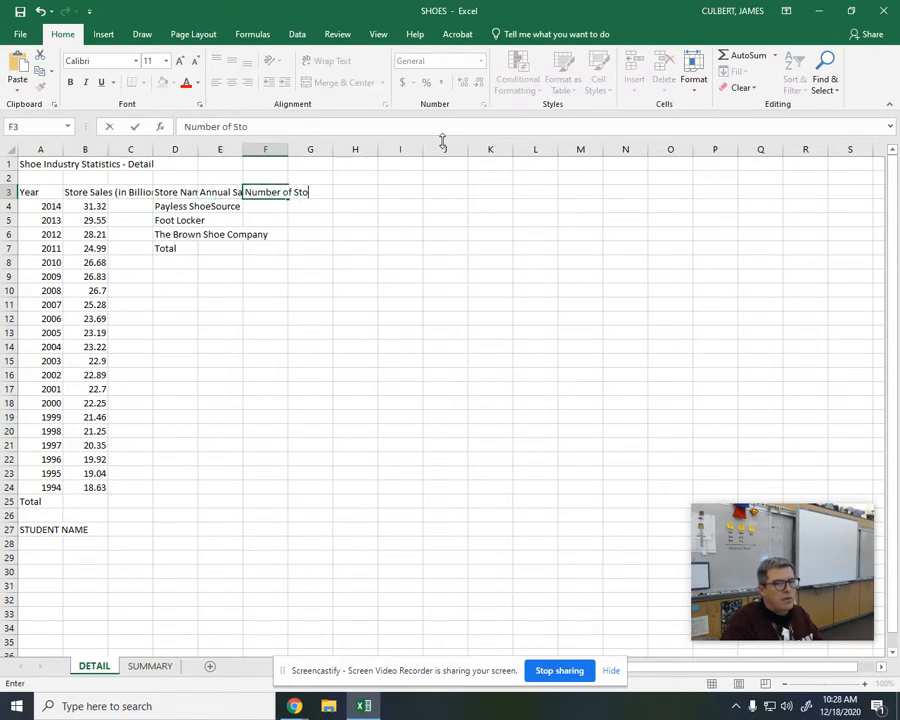
pyautogui.write('re')
pyautogui.press('Return')
# - Enter annual sales of 3.8, 5.25 and 3.01 in E4 through E6 for the three stores
pyautogui.write('3.8')
pyautogui.press('Return')
pyautogui.write('5.25')
pyautogui.press('Return')
pyautogui.write('3.01')
pyautogui.hotkey('ctrl', 'Return')
# - Enter store counts of 4470, 4000 and 1600 in F4 through F6 for the three stores
pyautogui.press('Up')
pyautogui.press('Up')
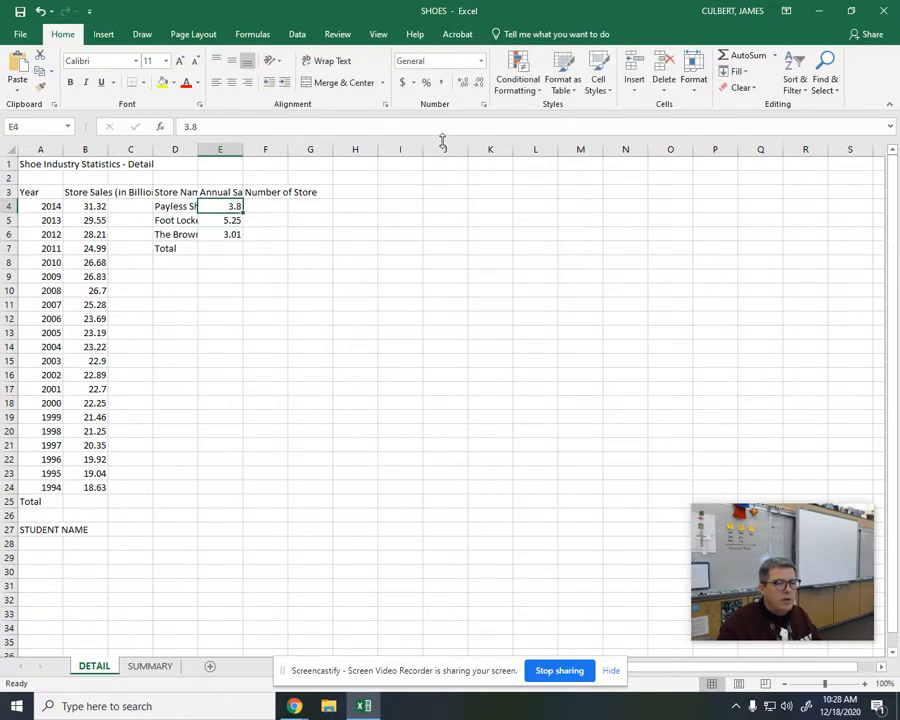
pyautogui.press('Right')
pyautogui.write('4470')
pyautogui.press('Return')
pyautogui.write('4000')
pyautogui.press('Return')
pyautogui.write('1600')
pyautogui.press('Return')
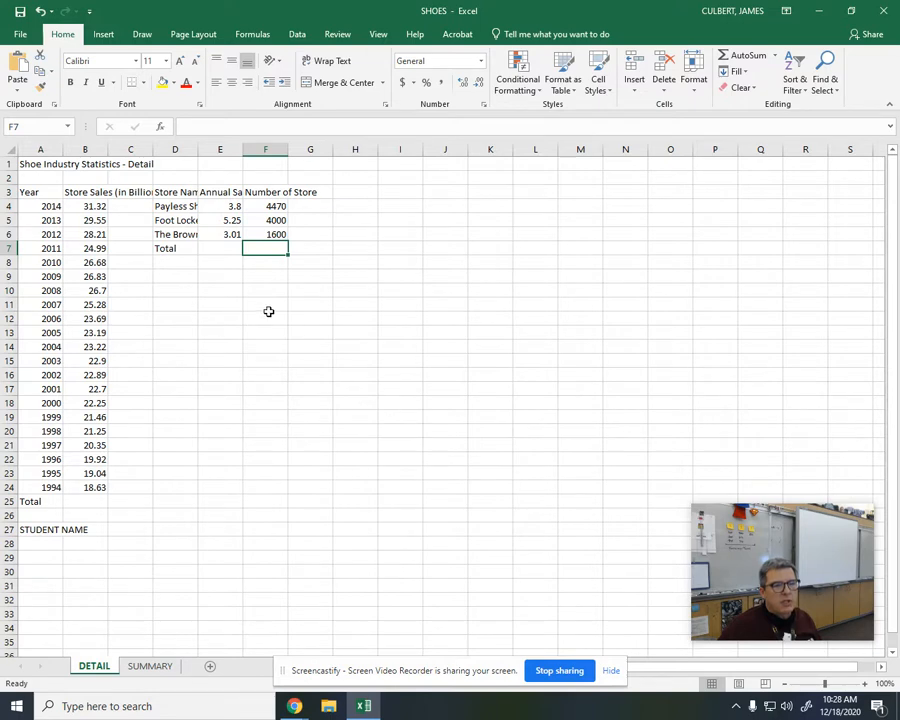
# - AutoFit the column widths of the entire DETAIL sheet, then clear the selection
pyautogui.click(7, 149)
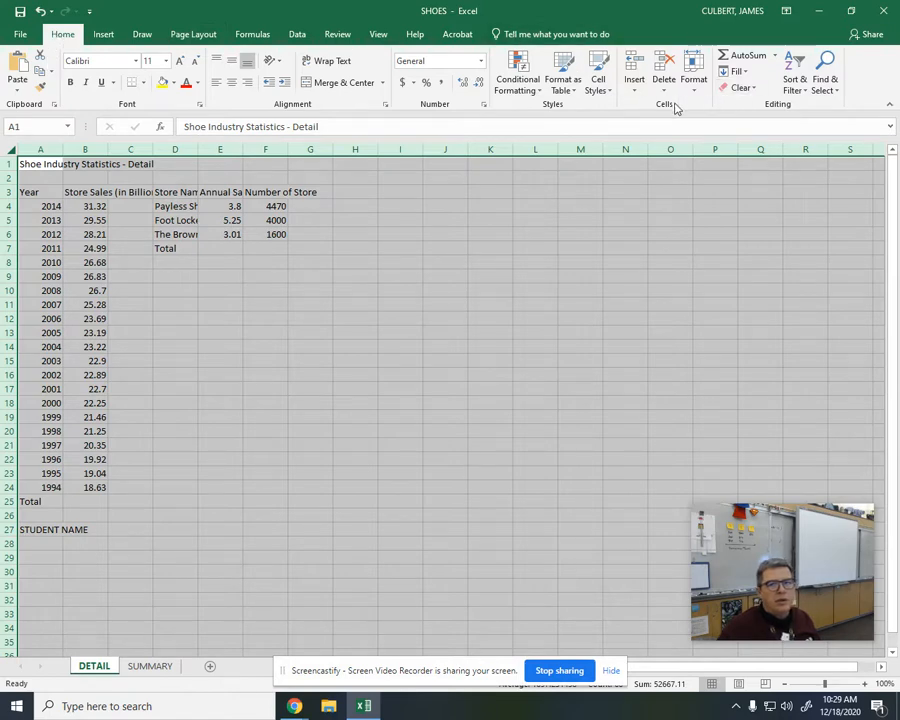
pyautogui.click(694, 78)
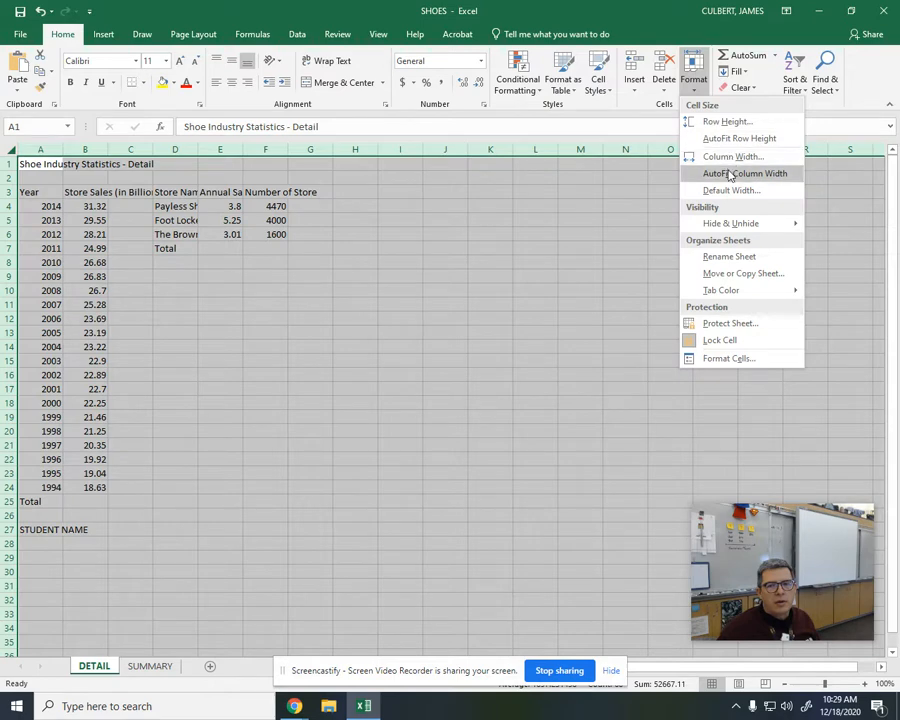
pyautogui.click(686, 173)
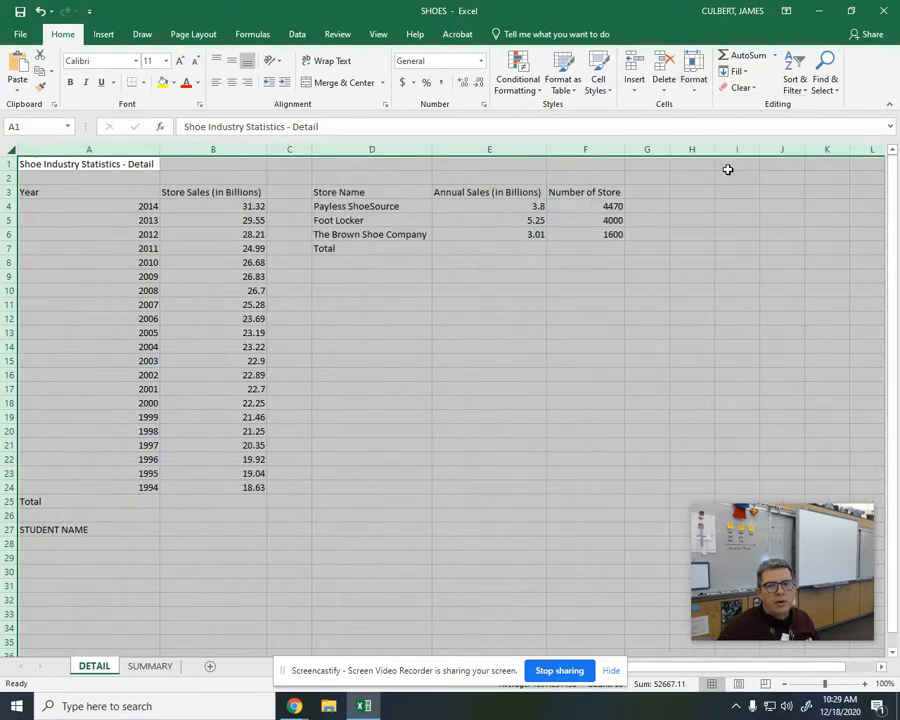
pyautogui.click(278, 342)
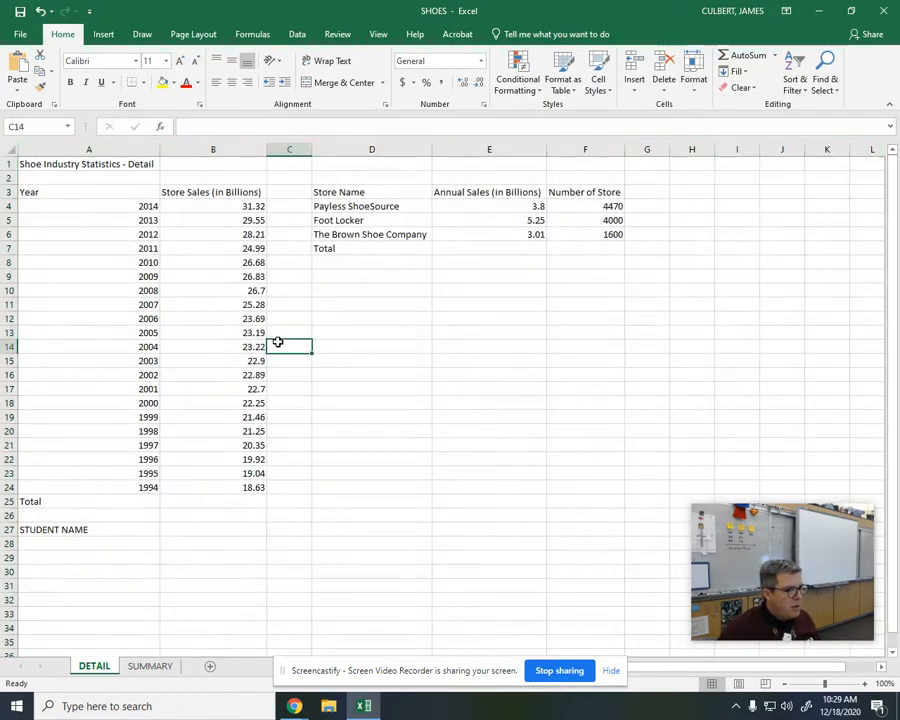
# - Set the font size of the title in cell A1 to 18
pyautogui.click(43, 162)
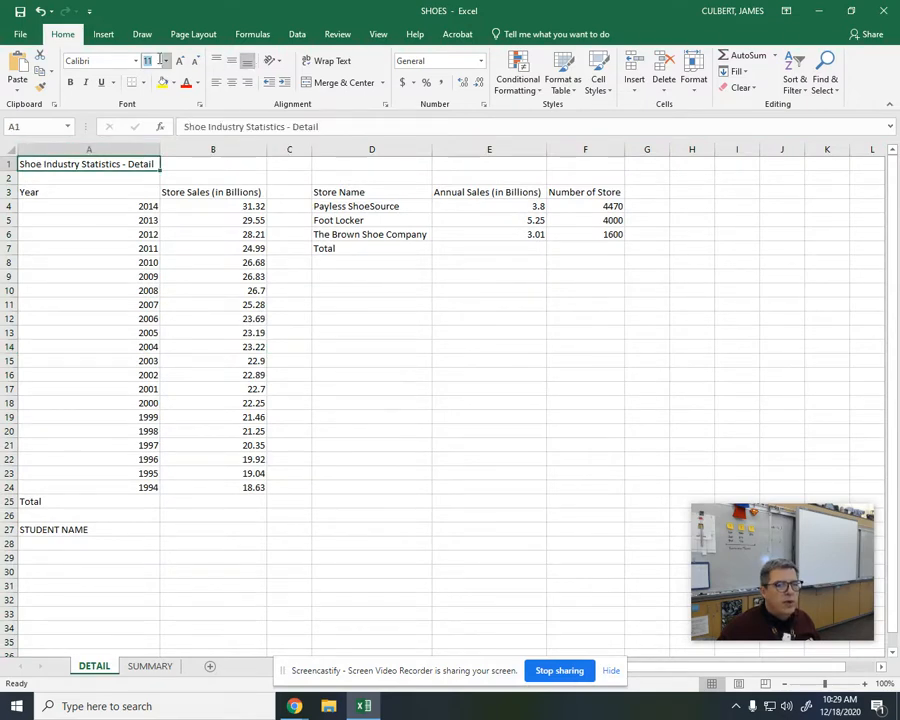
pyautogui.write('18')
pyautogui.press('Return')
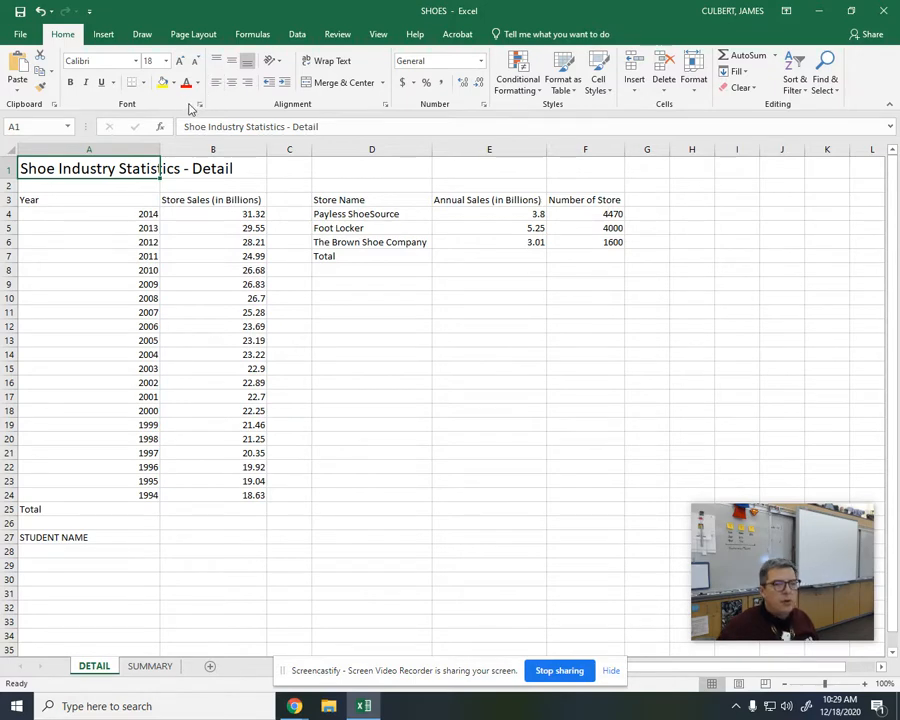
# - Merge and center the title across A1:F1 and bold the column headings in row 3
pyautogui.moveTo(176, 169); pyautogui.dragTo(601, 166)
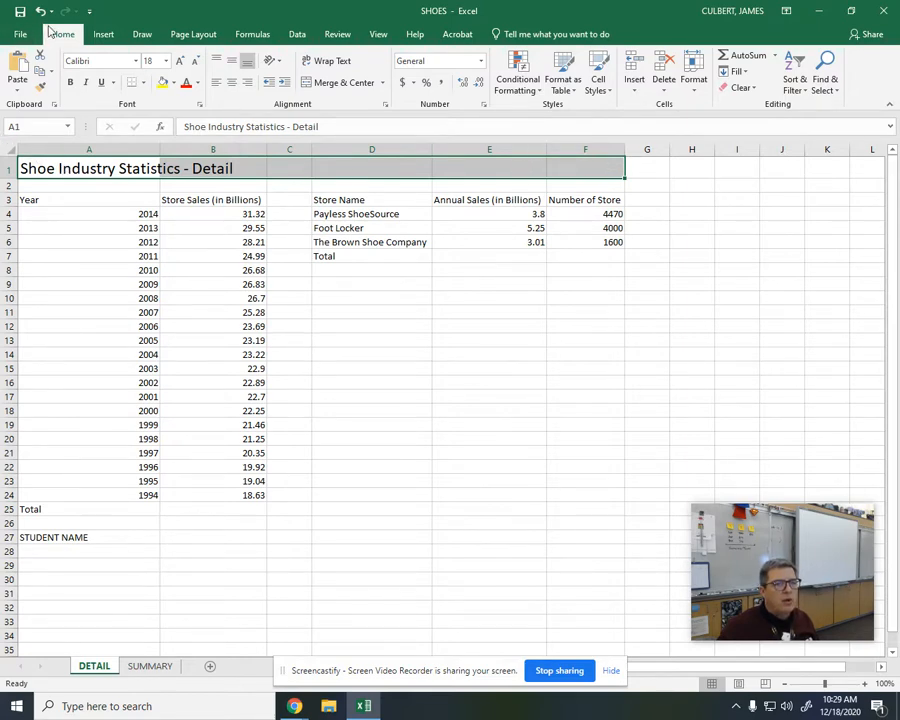
pyautogui.click(335, 84)
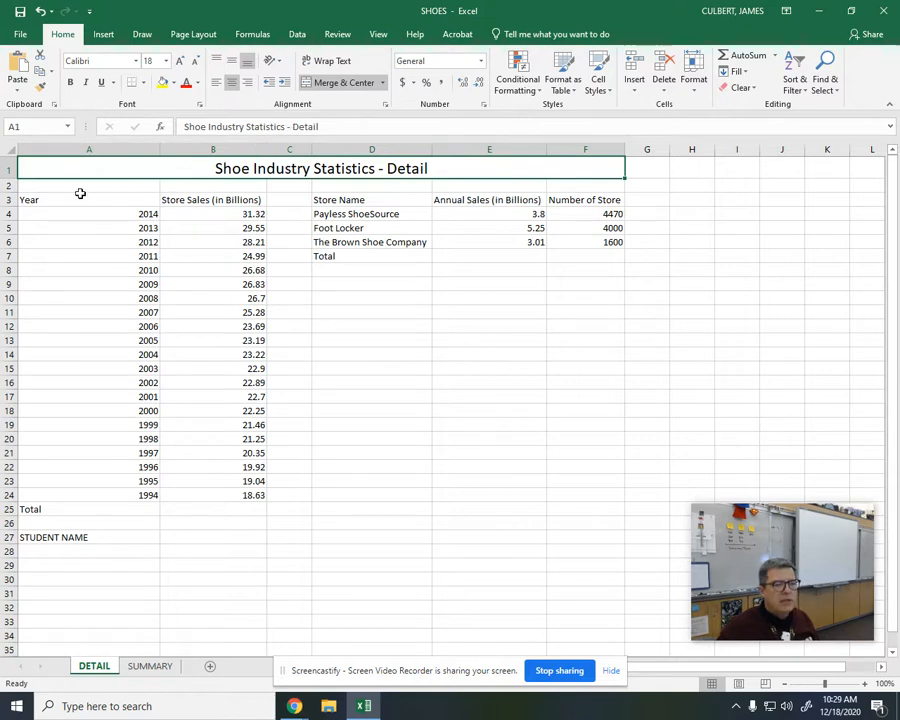
pyautogui.click(8, 199)
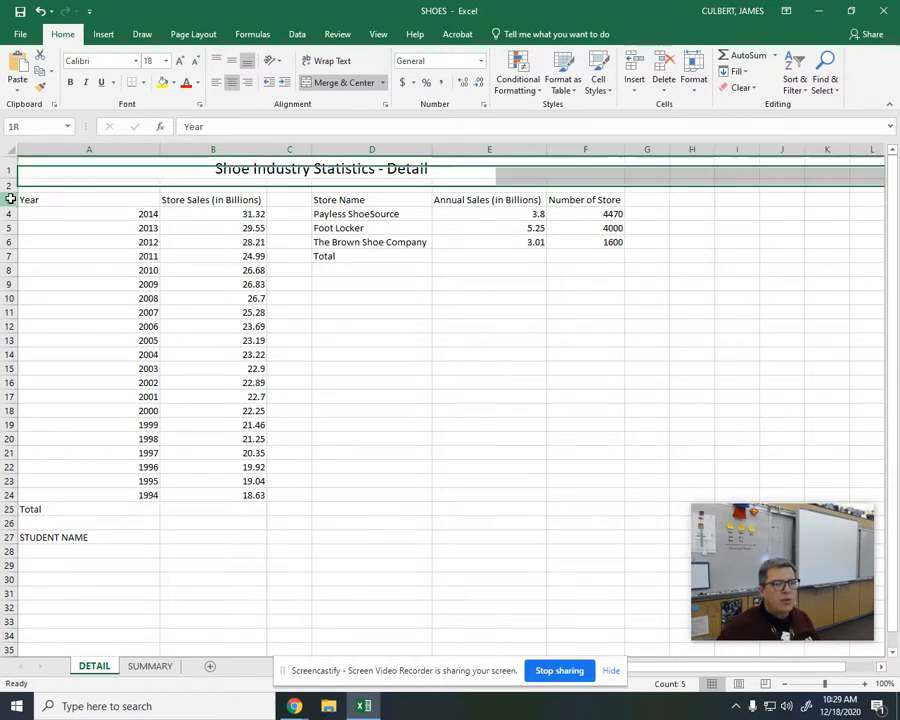
pyautogui.click(70, 86)
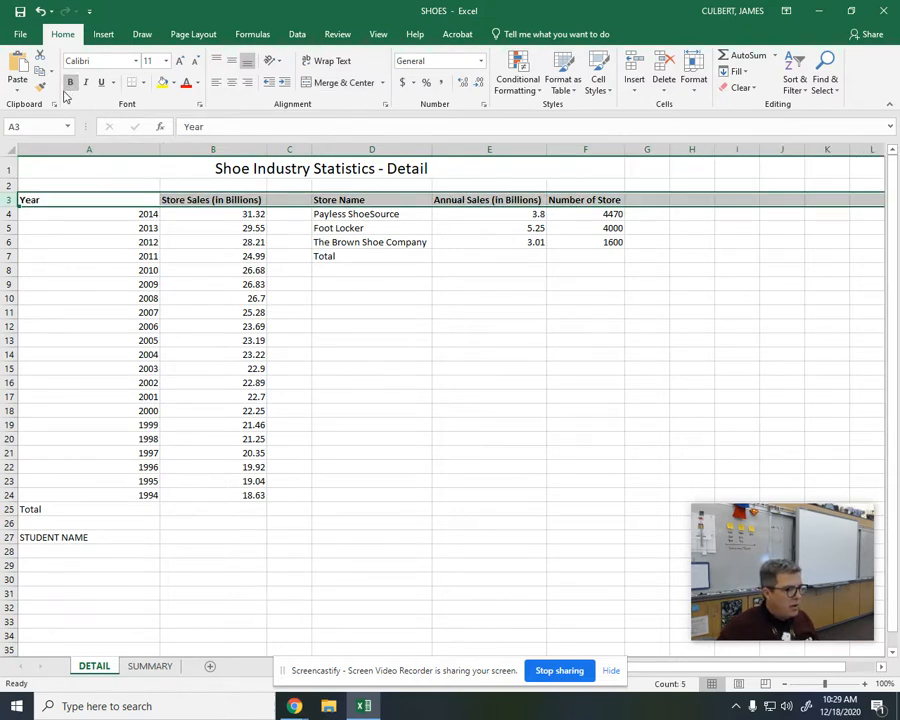
pyautogui.click(155, 186)
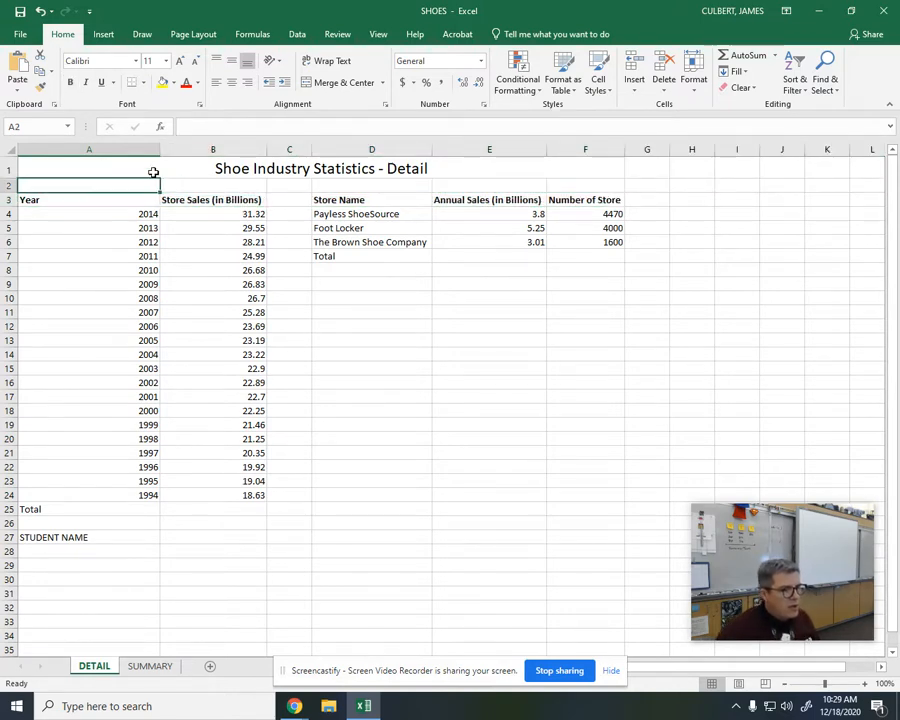
# - Add a thick bottom border to cell B24, beneath the last yearly store sales value
pyautogui.click(16, 127)
pyautogui.write('b2')
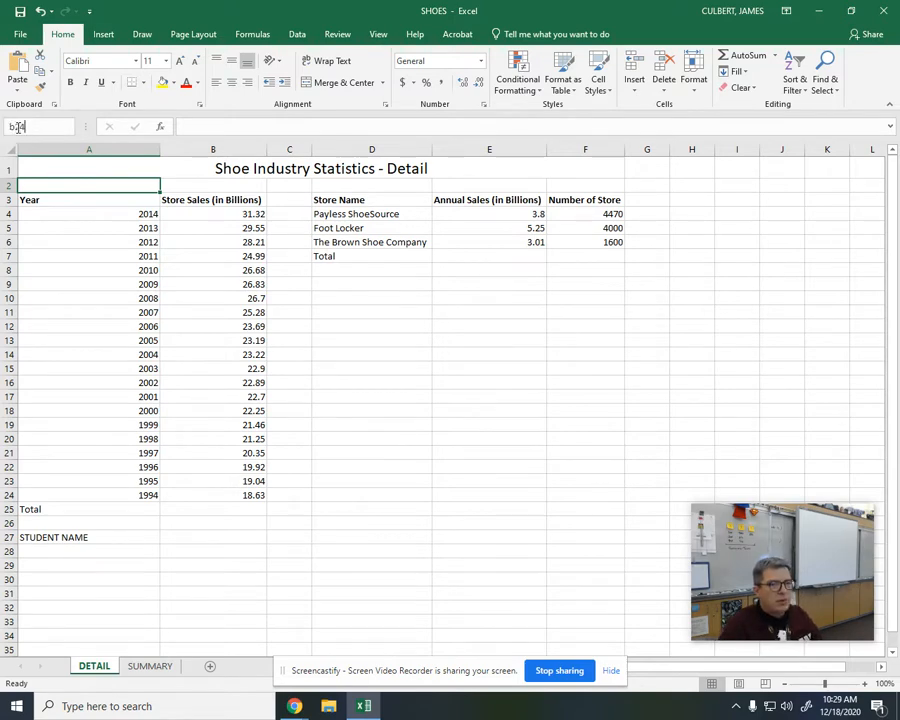
pyautogui.write('4')
pyautogui.press('Return')
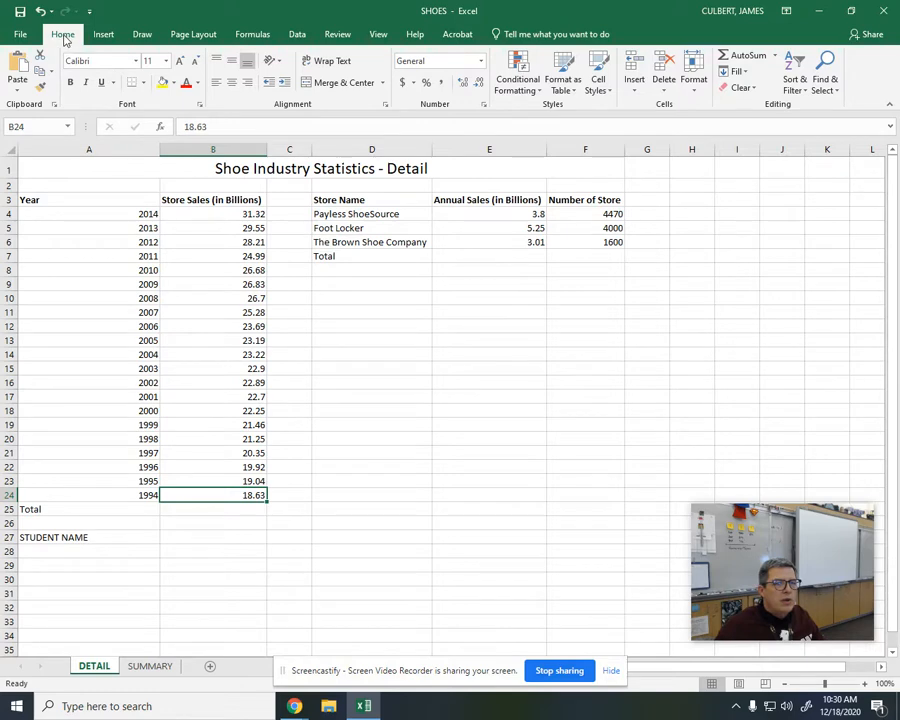
pyautogui.click(145, 83)
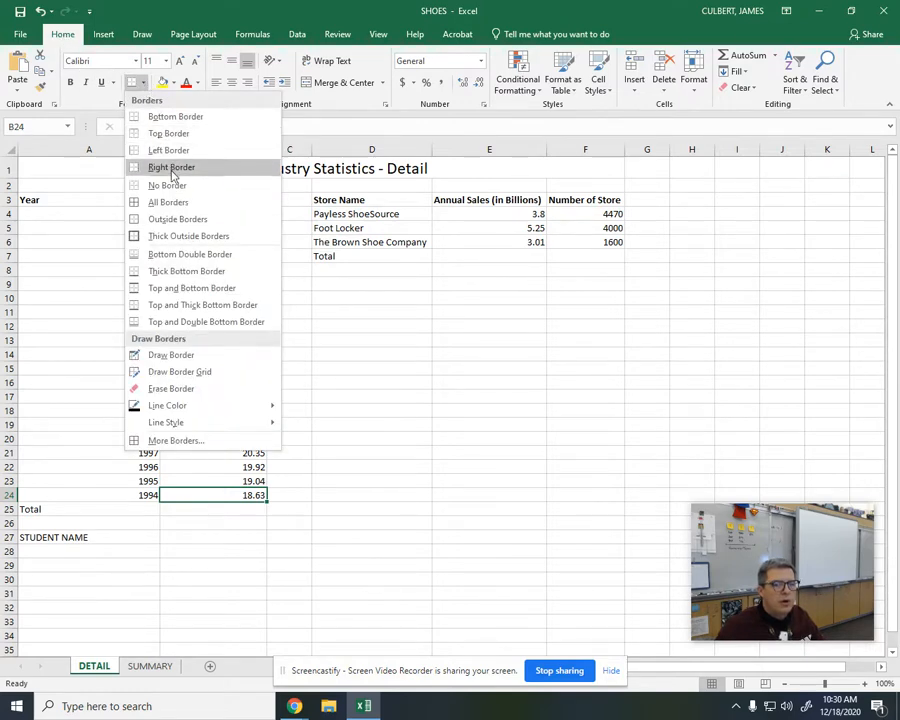
pyautogui.click(182, 272)
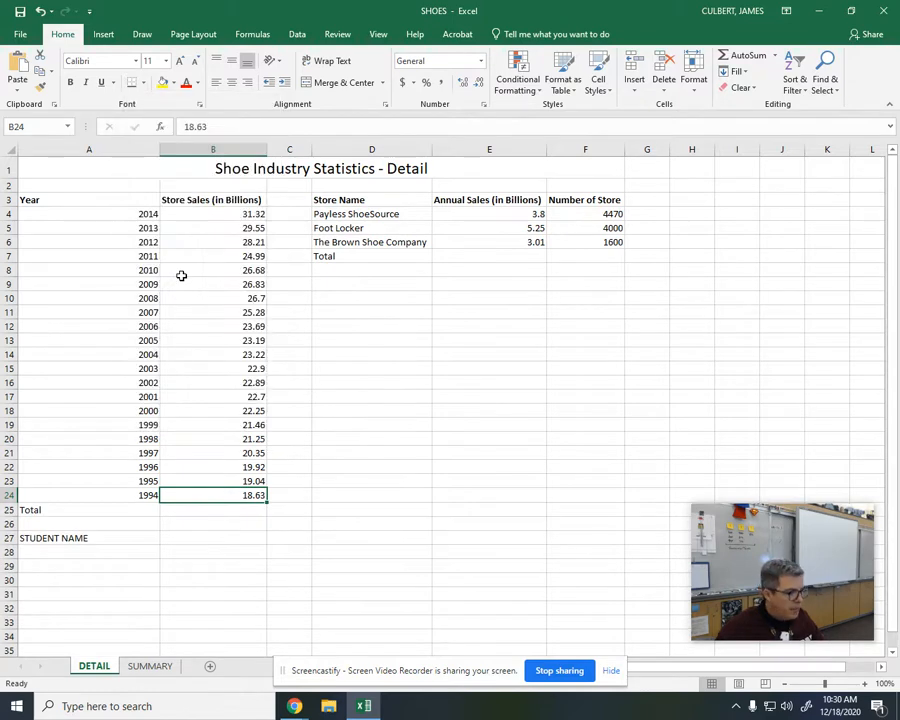
# - Add the same thick bottom border to cells E6:F6, above the store table's Total row
pyautogui.click(493, 245)
pyautogui.moveTo(493, 245); pyautogui.dragTo(594, 241)
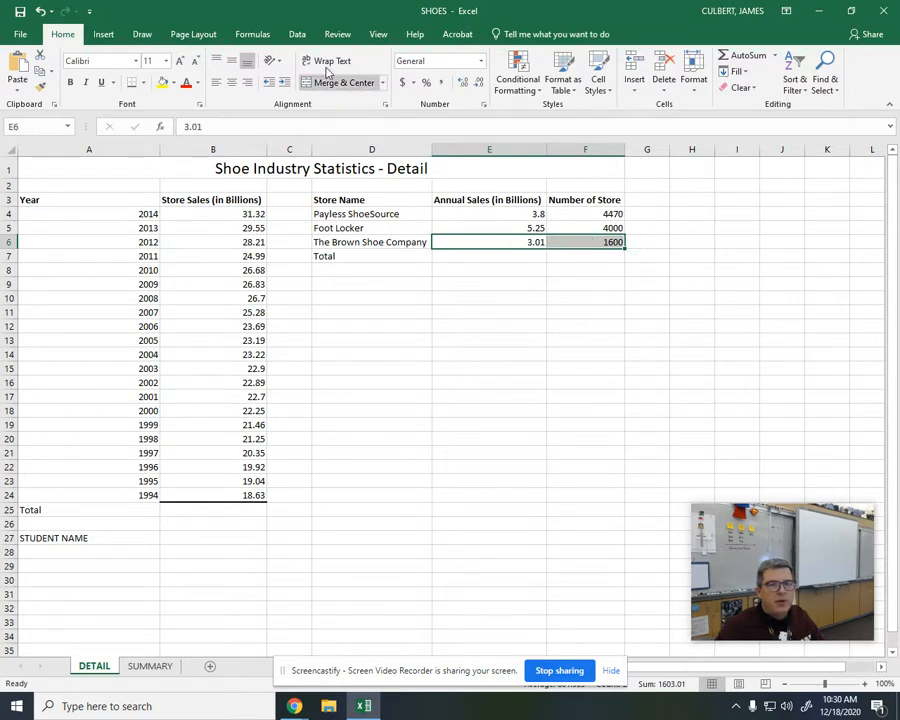
pyautogui.click(131, 86)
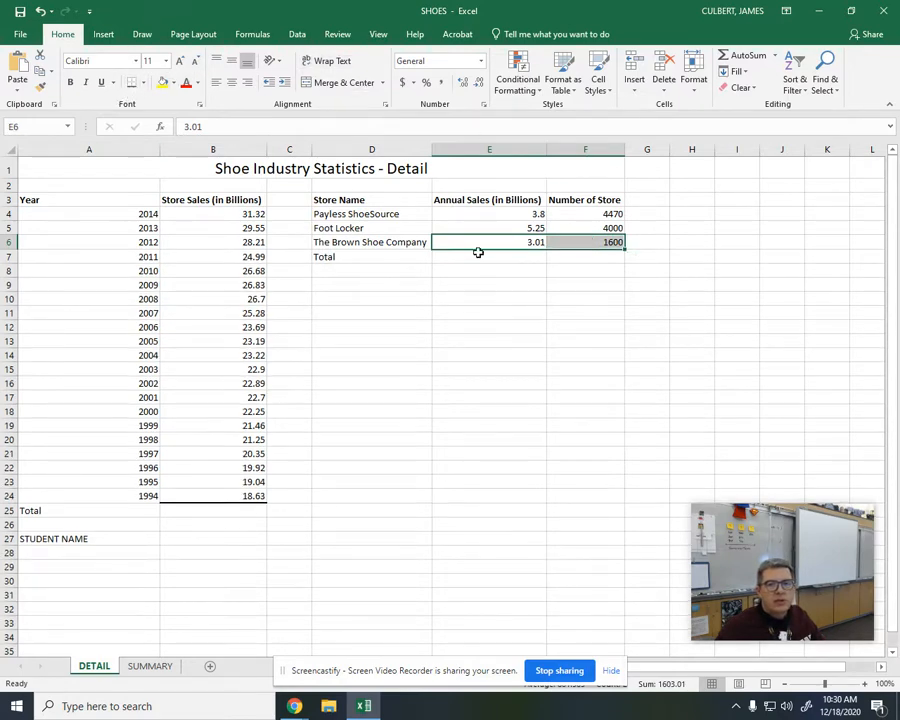
pyautogui.click(556, 315)
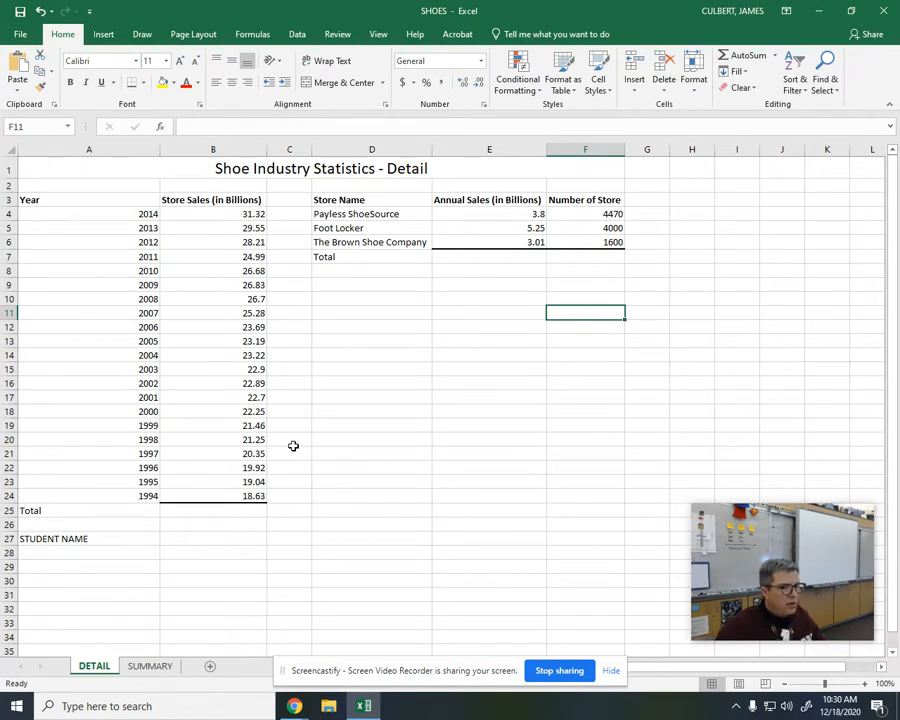
# - Total the yearly store sales in cell B25 with AutoSum over B4:B24
pyautogui.click(39, 126)
pyautogui.write('b25')
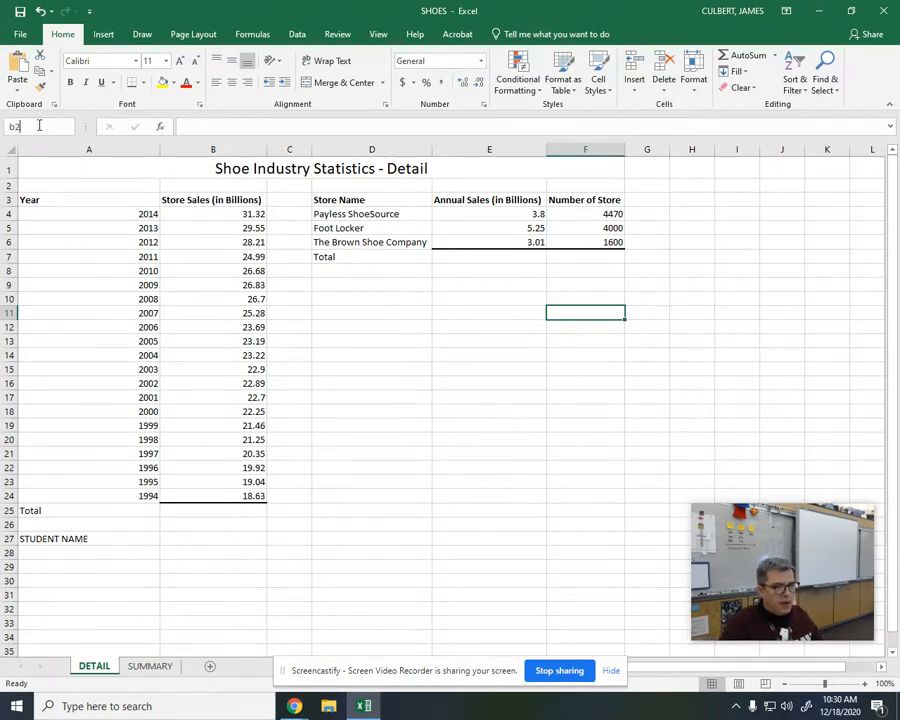
pyautogui.press('Return')
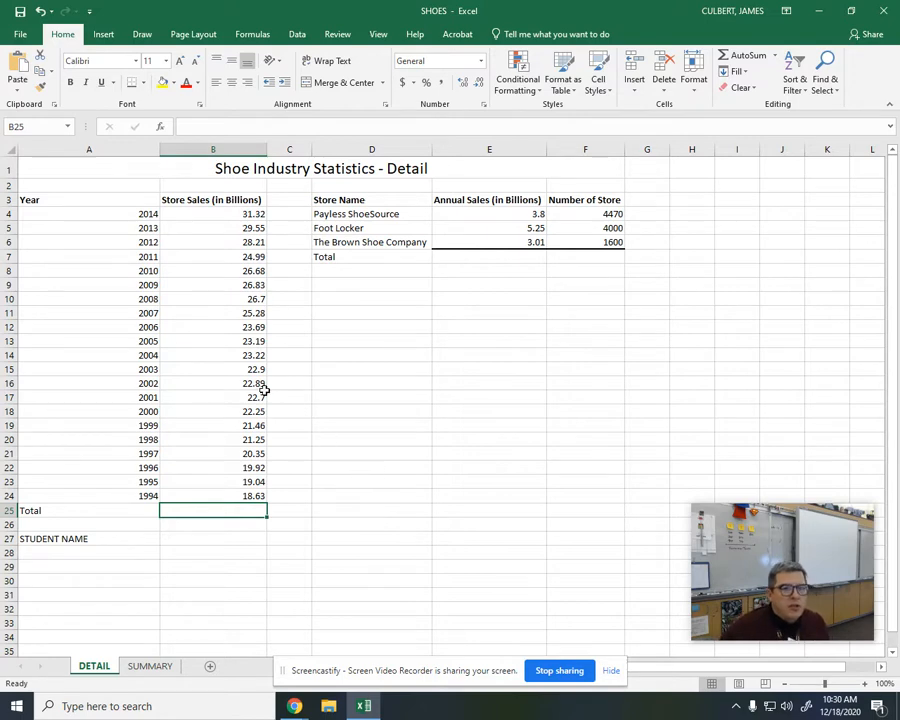
pyautogui.click(253, 35)
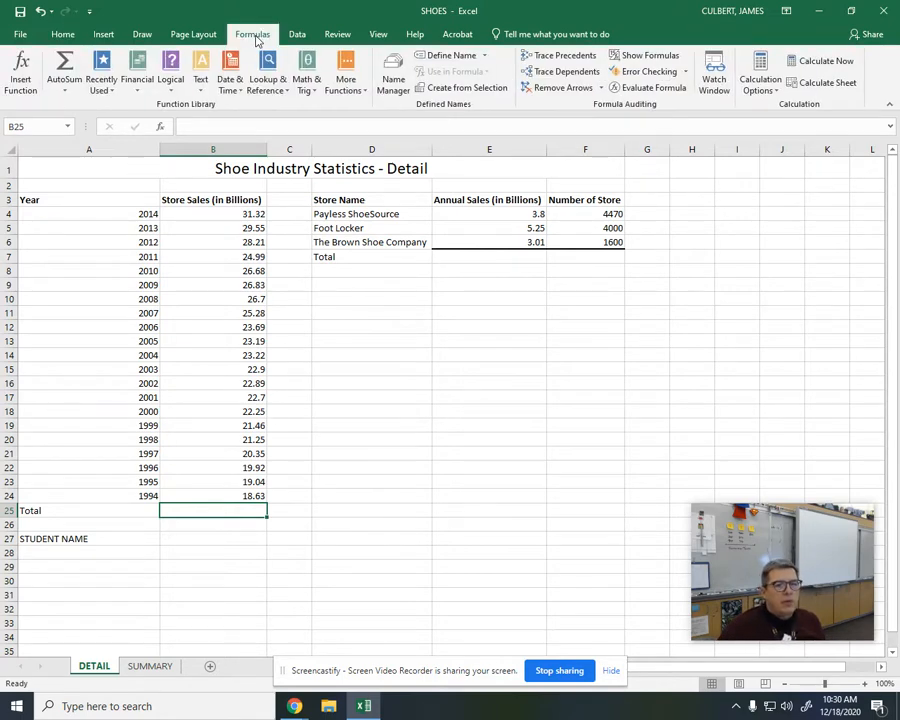
pyautogui.click(65, 65)
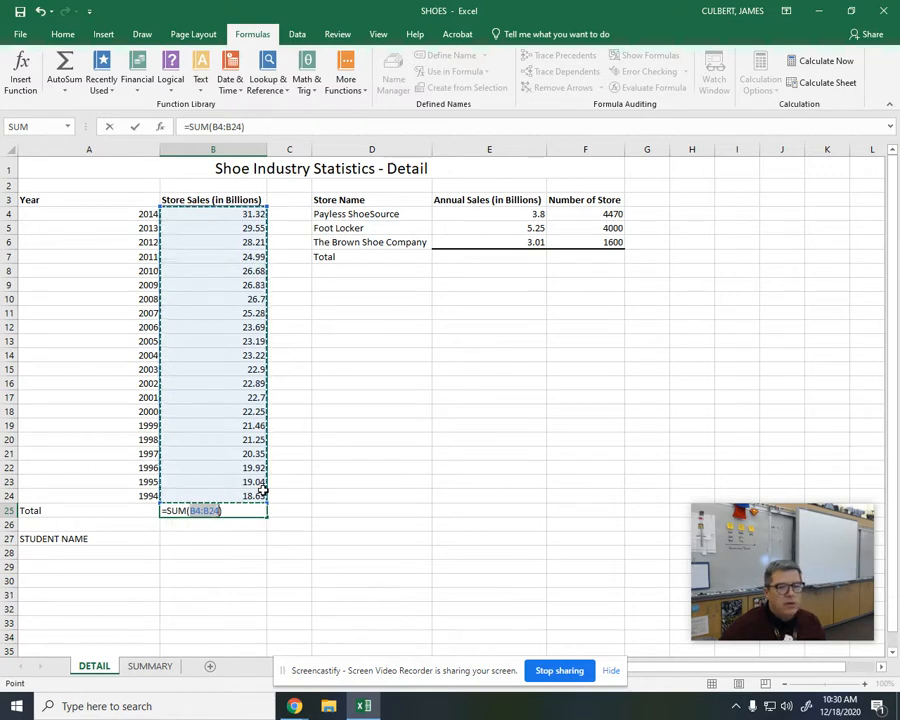
pyautogui.press('Return')
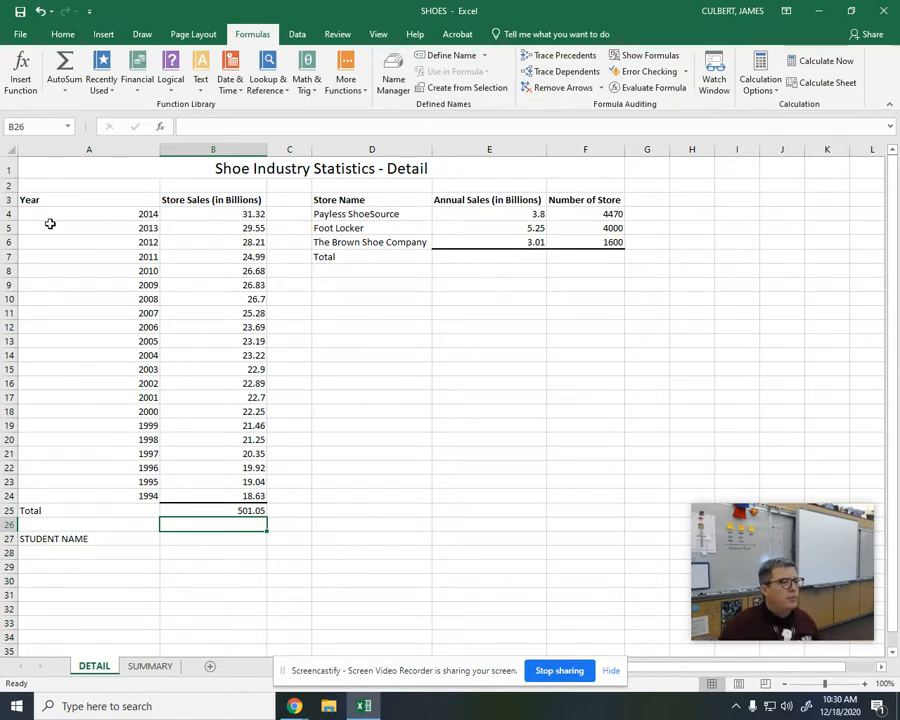
# - Total the annual sales in E7 with AutoSum over E4:E6 and fill the formula across to F7
pyautogui.click(50, 125)
pyautogui.write('e7')
pyautogui.press('Return')
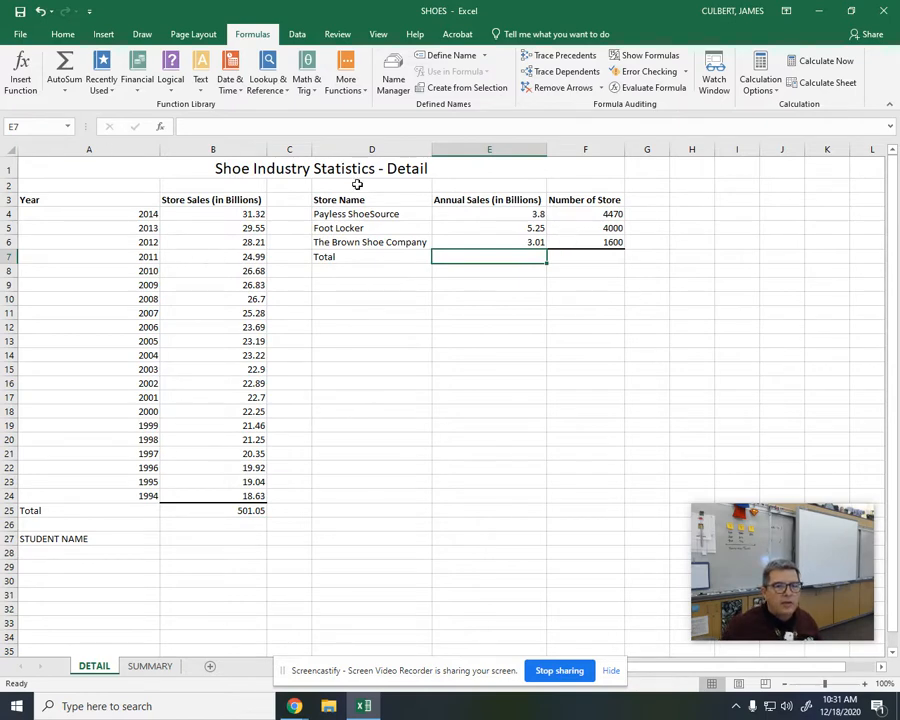
pyautogui.click(65, 66)
pyautogui.press('Return')
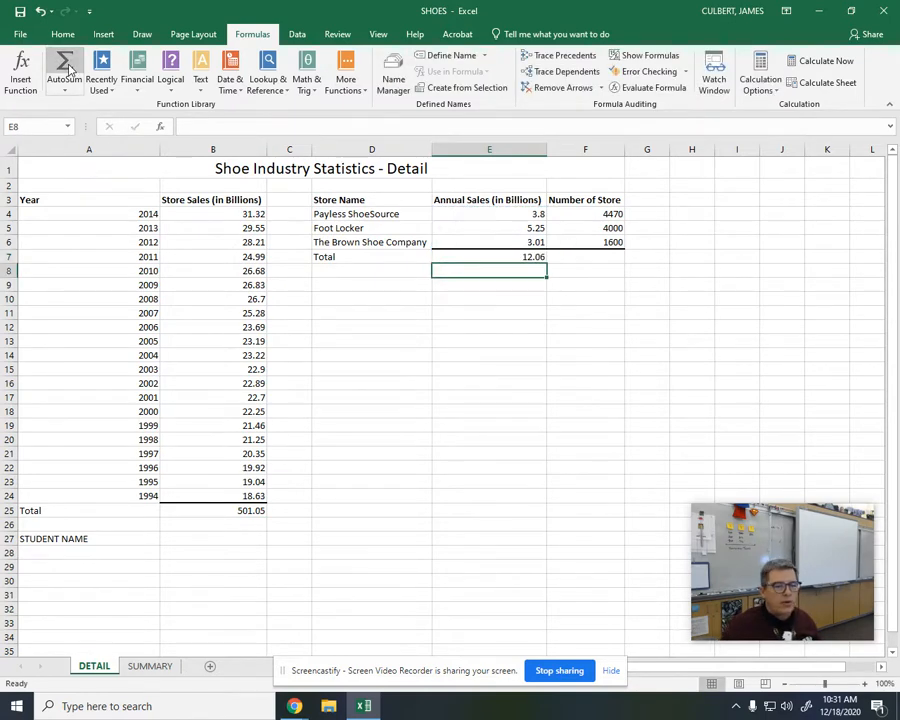
pyautogui.press('Up')
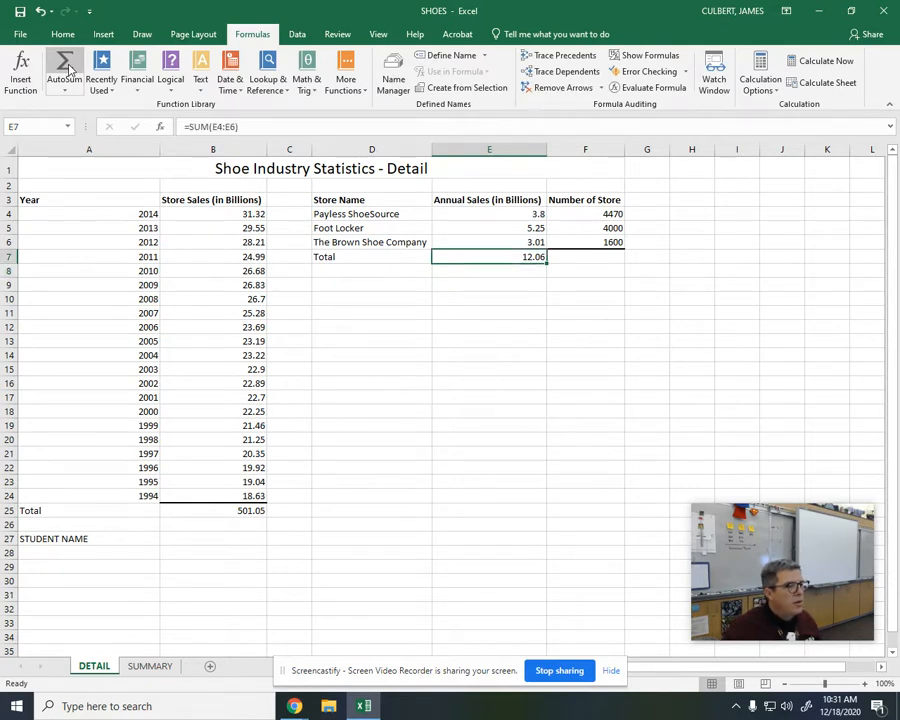
pyautogui.moveTo(550, 262); pyautogui.dragTo(600, 262)
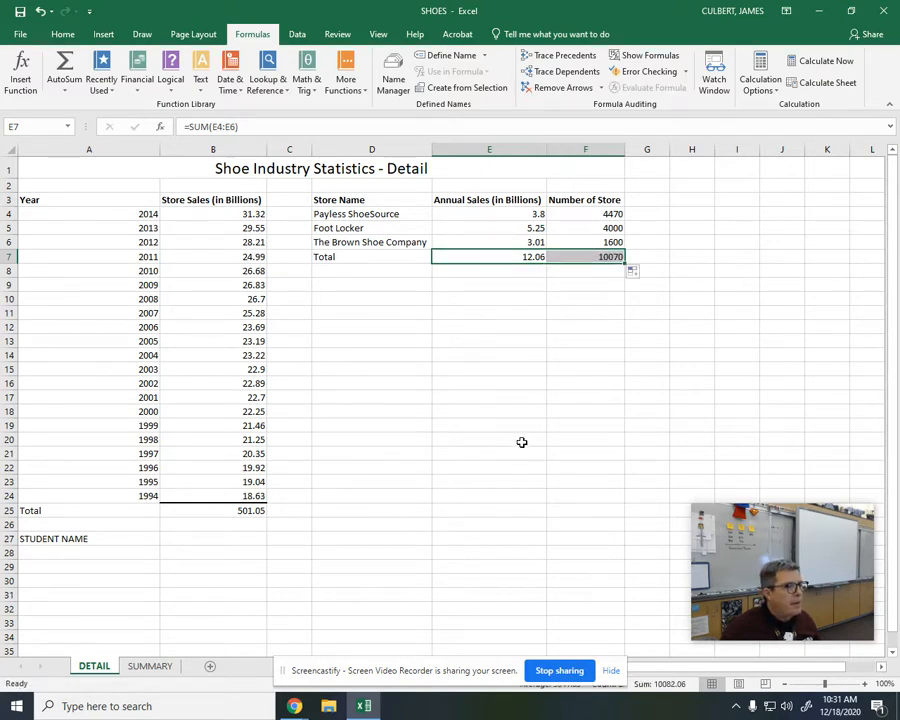
# - Format the two sales columns, B and E, as Currency
pyautogui.click(228, 149)
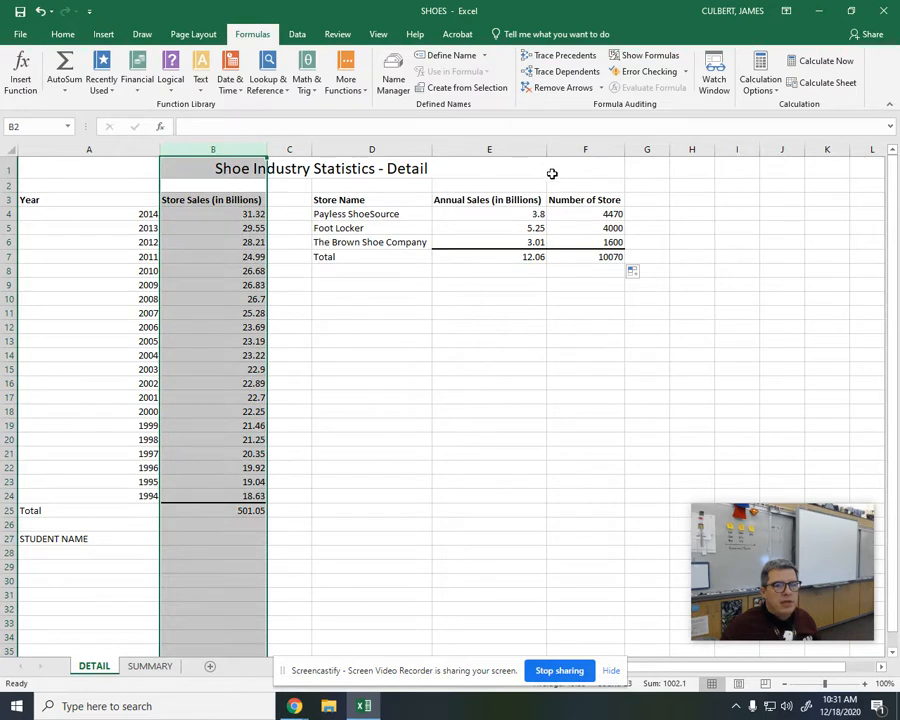
pyautogui.keyDown('ctrl'); pyautogui.click(505, 150); pyautogui.keyUp('ctrl')
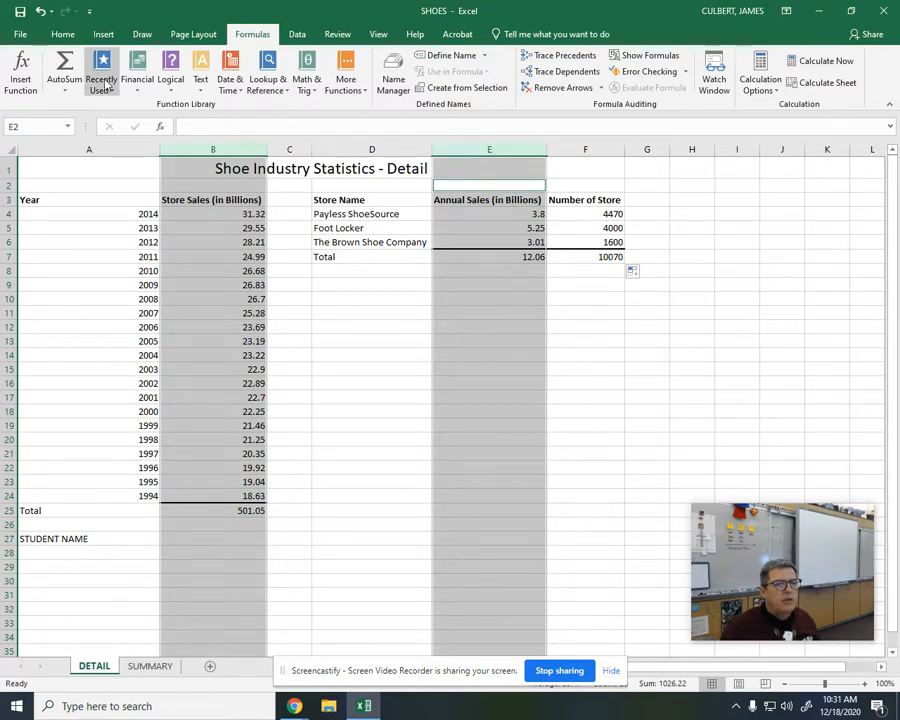
pyautogui.click(64, 35)
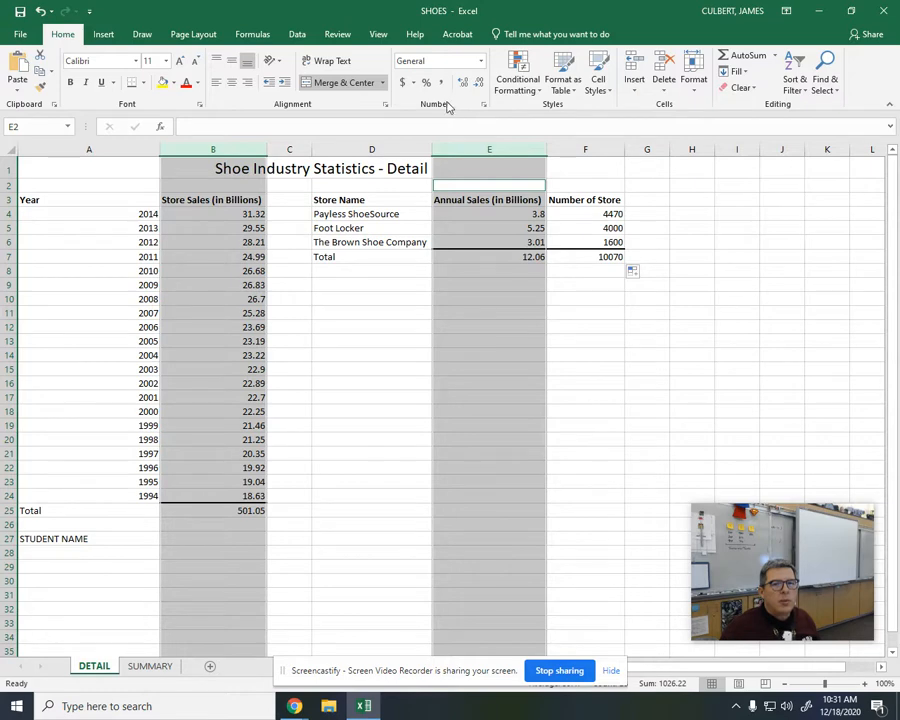
pyautogui.click(481, 61)
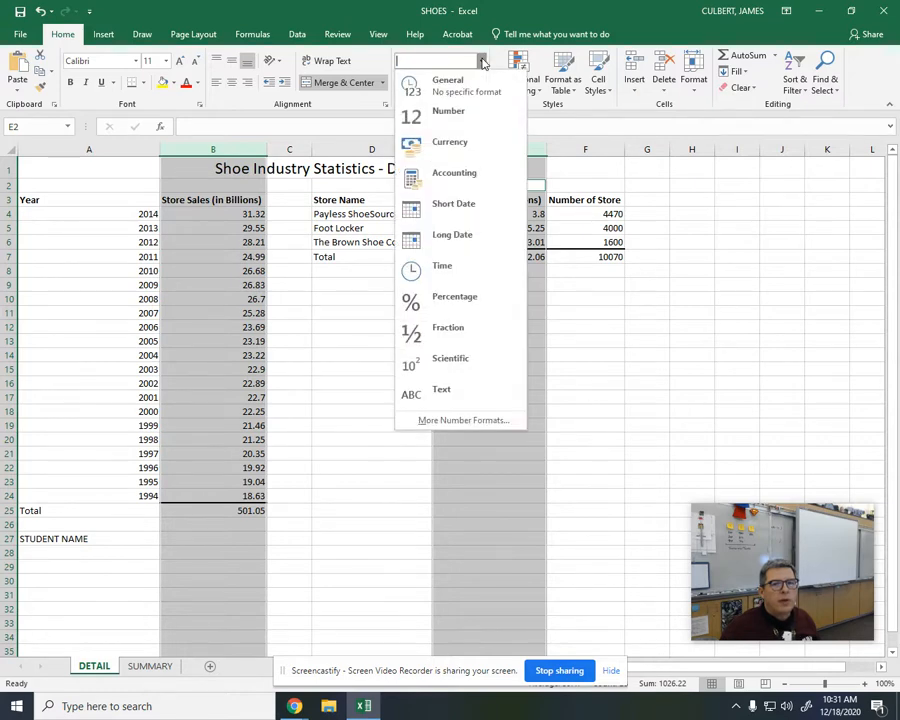
pyautogui.click(465, 143)
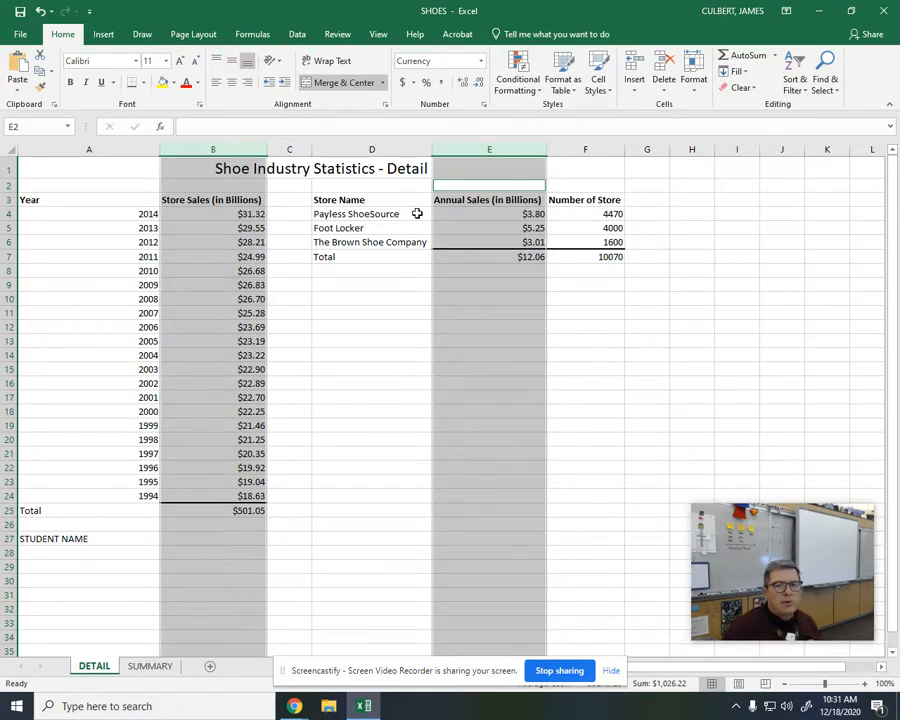
# - Format column F, the store counts, as numbers with comma separators and no decimal places
pyautogui.click(586, 148)
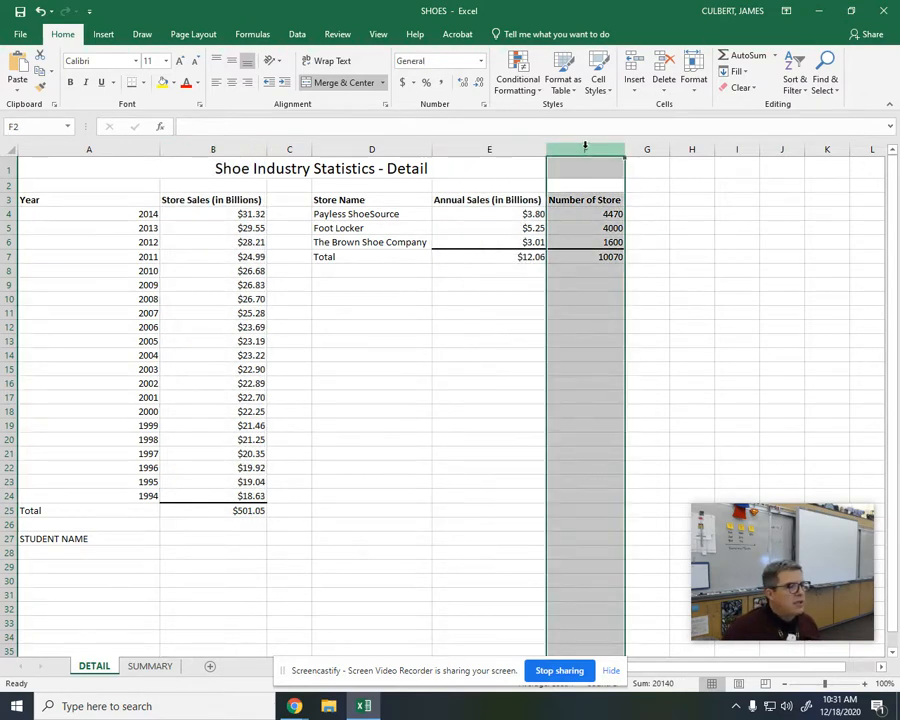
pyautogui.click(481, 61)
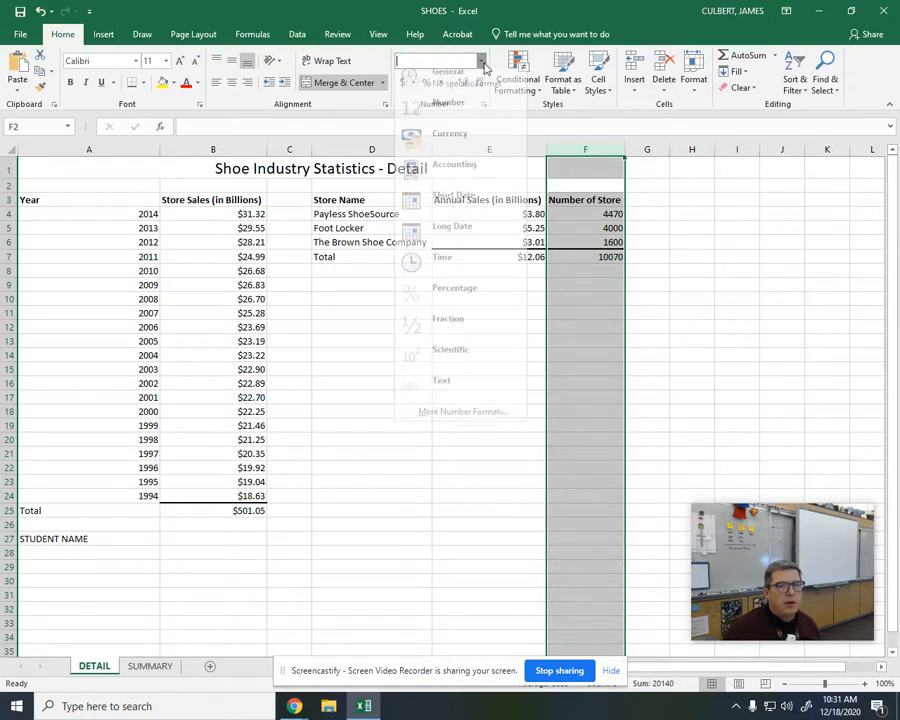
pyautogui.click(468, 122)
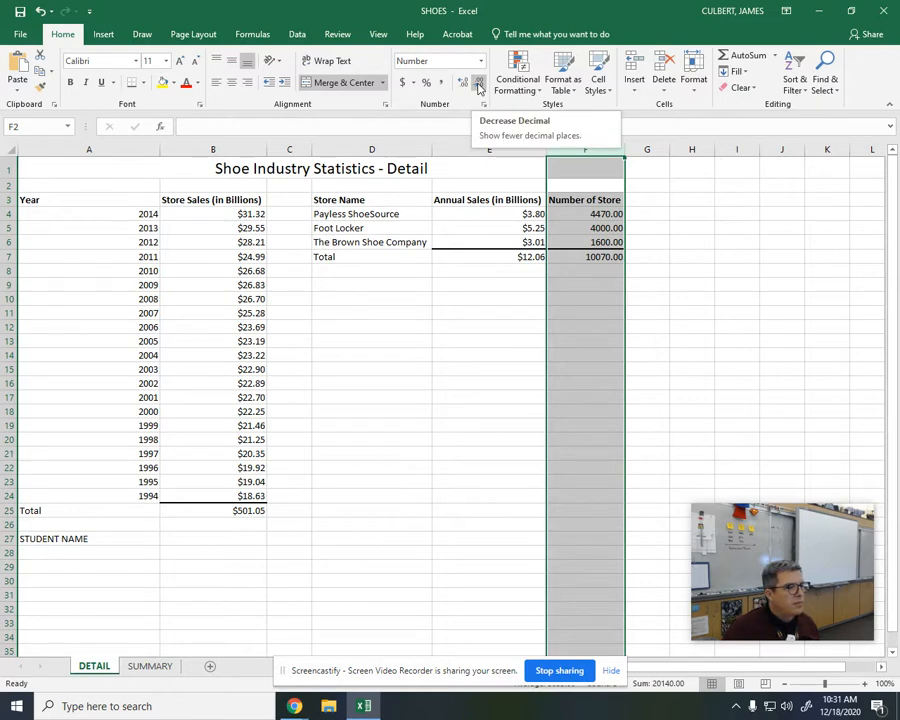
pyautogui.click(479, 86)
pyautogui.click(479, 86)
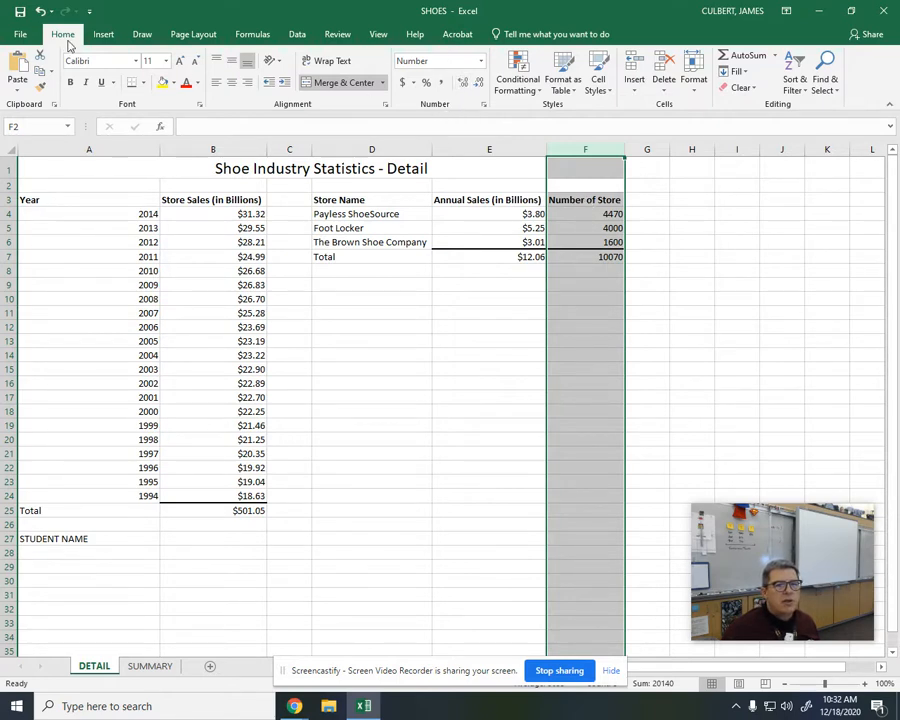
pyautogui.click(442, 86)
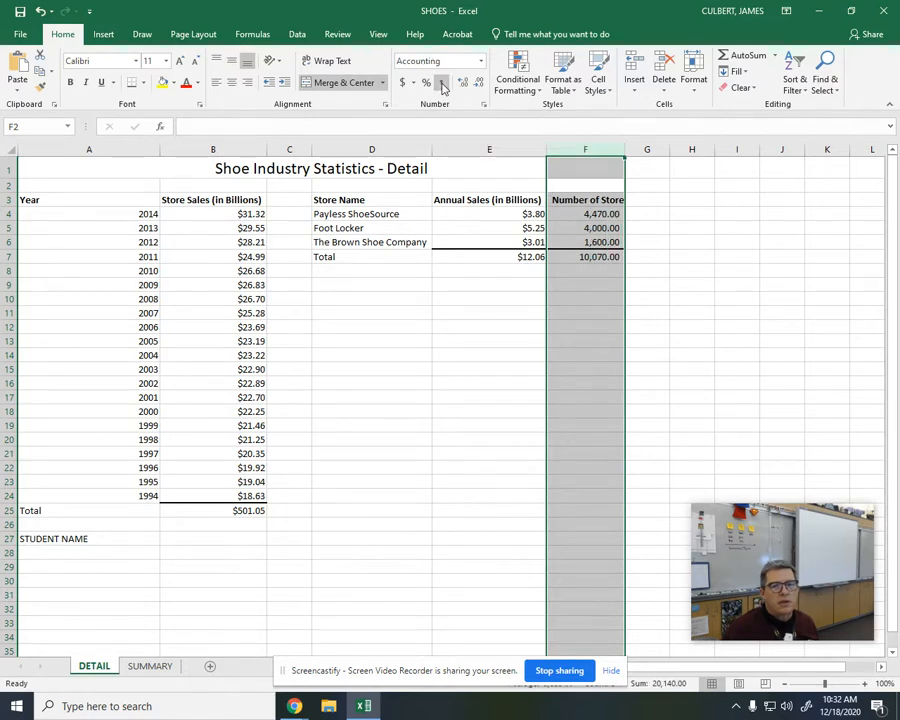
pyautogui.click(477, 82)
pyautogui.click(477, 82)
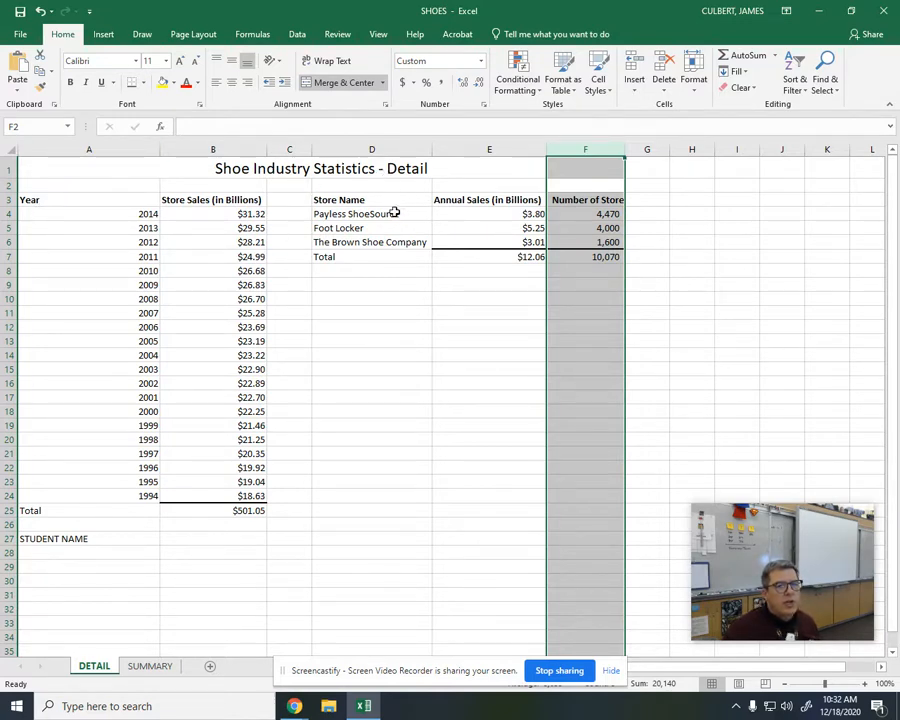
# - Switch to the SUMMARY sheet
pyautogui.click(146, 667)
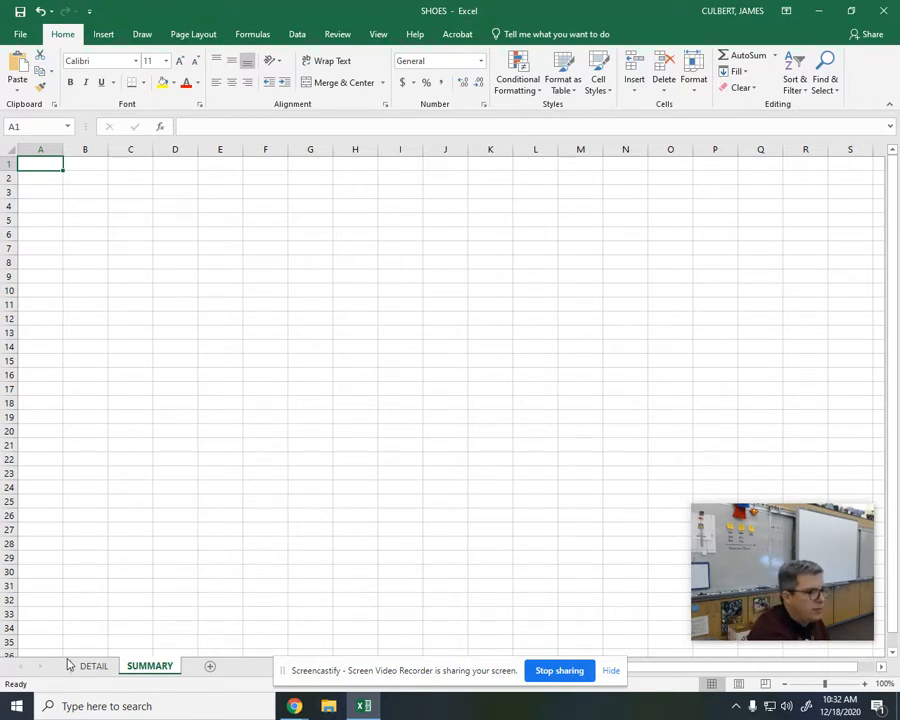
pyautogui.click(104, 668)
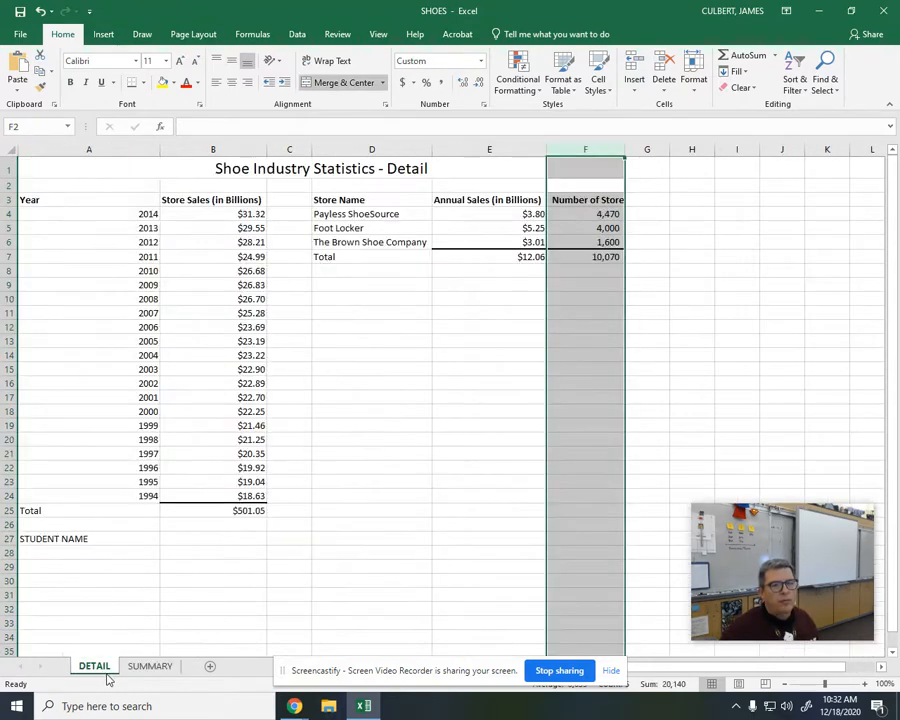
pyautogui.click(156, 670)
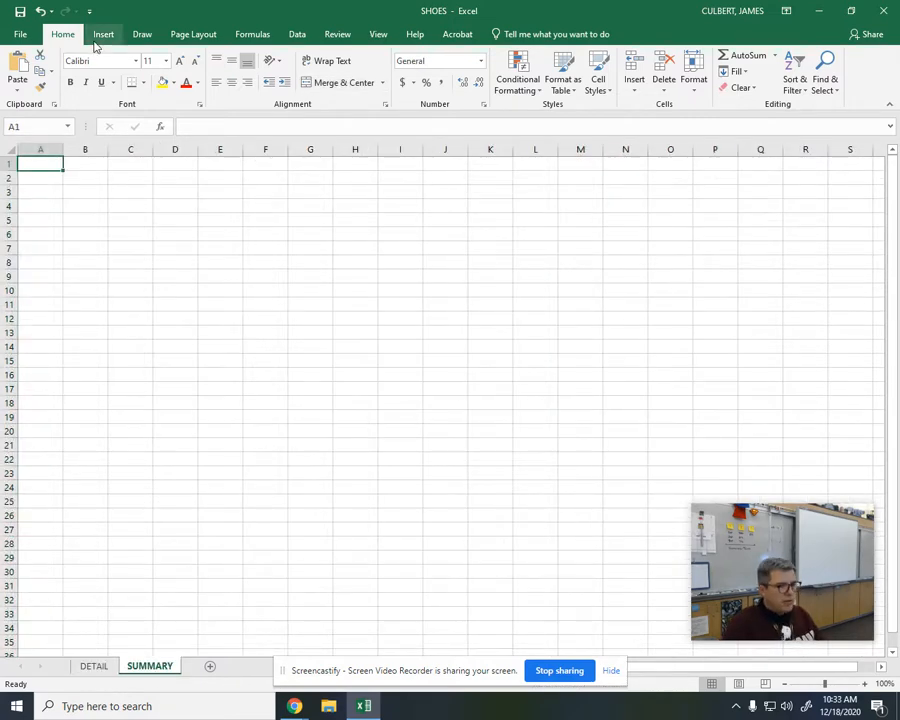
# - Enter the title "Shoe Industry Statistics - Summary" in A1 and the label "Total Store Sales 1994-2014" in A3
pyautogui.write('Shoe Industry Statistics - Summa')
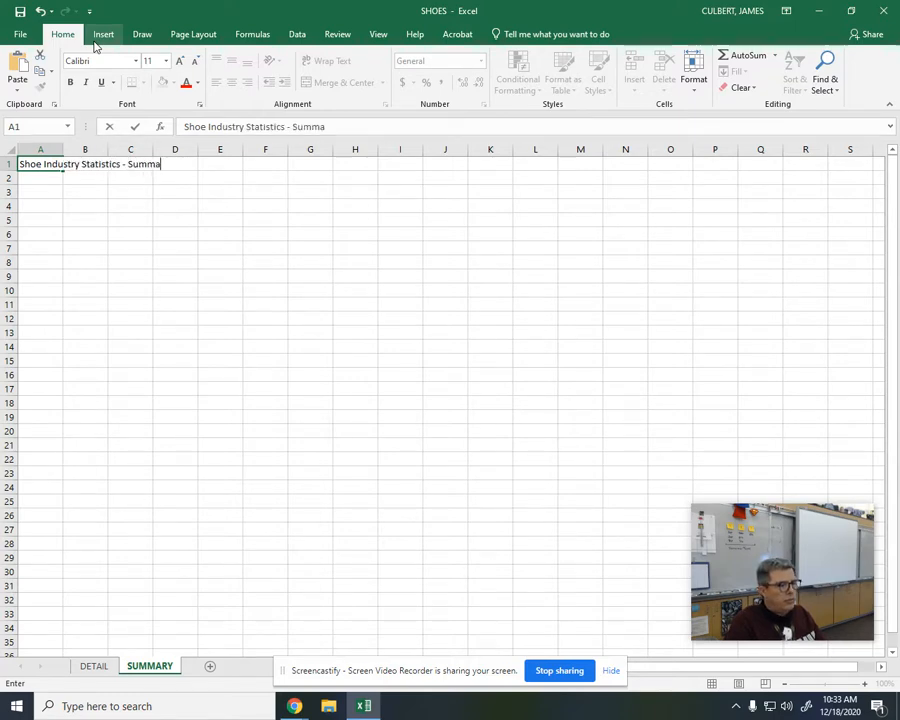
pyautogui.write('ry')
pyautogui.press('Return')
pyautogui.press('Return')
pyautogui.write('Total Store Sales 1994-2014')
pyautogui.press('Return')
pyautogui.press('Return')
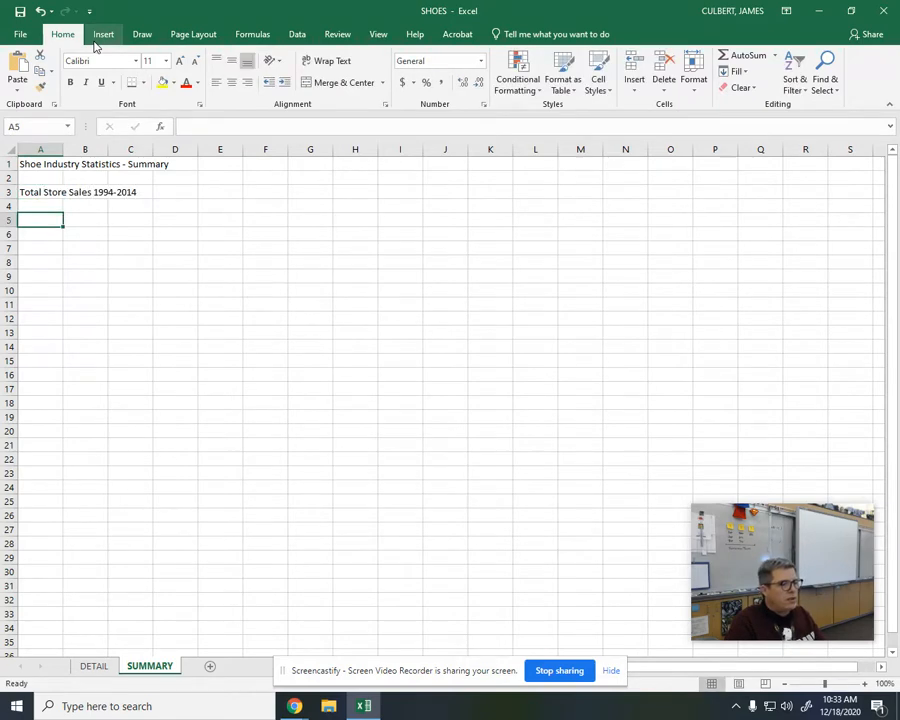
# - Enter "Annual Sales of the Top 3 Shoe Retailers" in A5 and "Number of Stores for the Top 3 Shoe Retailers" in A7
pyautogui.write('Annual Sales of the Top 3 Shoe Retails')
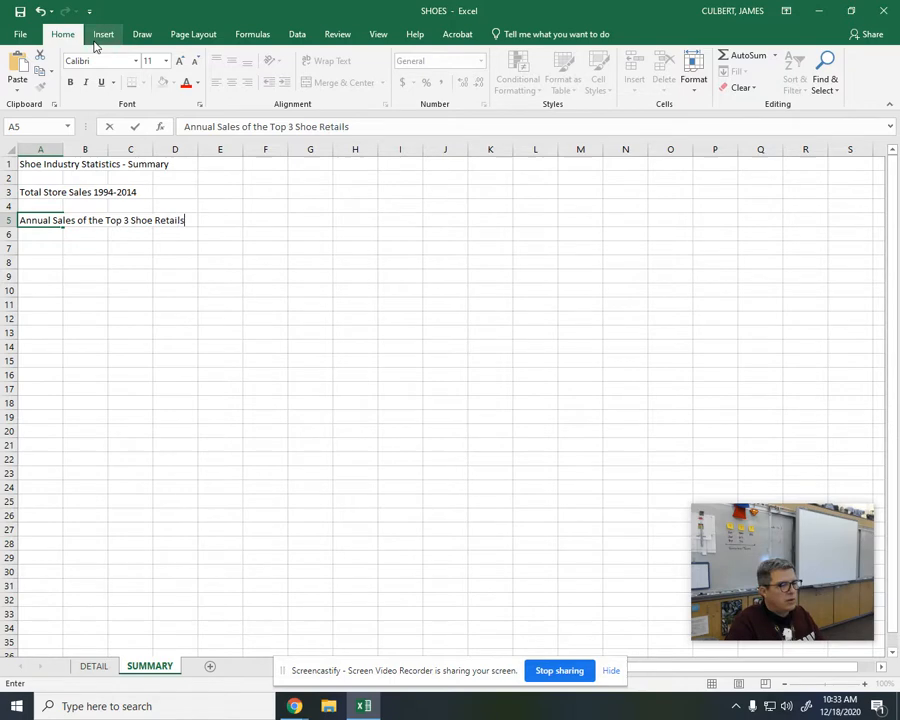
pyautogui.press('BackSpace')
pyautogui.write('ers')
pyautogui.press('Return')
pyautogui.press('Return')
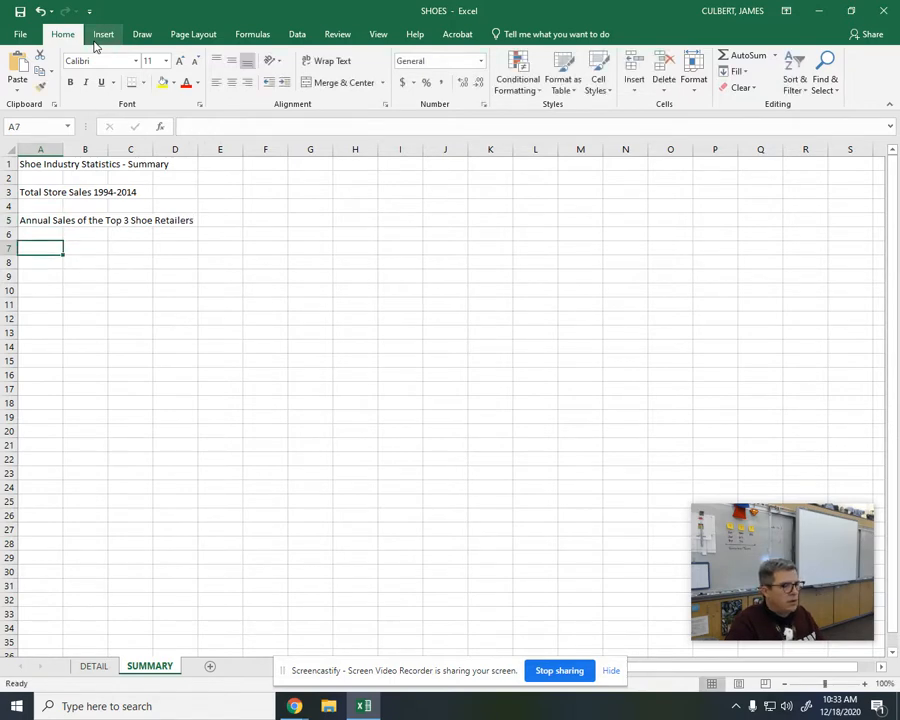
pyautogui.write('Number of Sto')
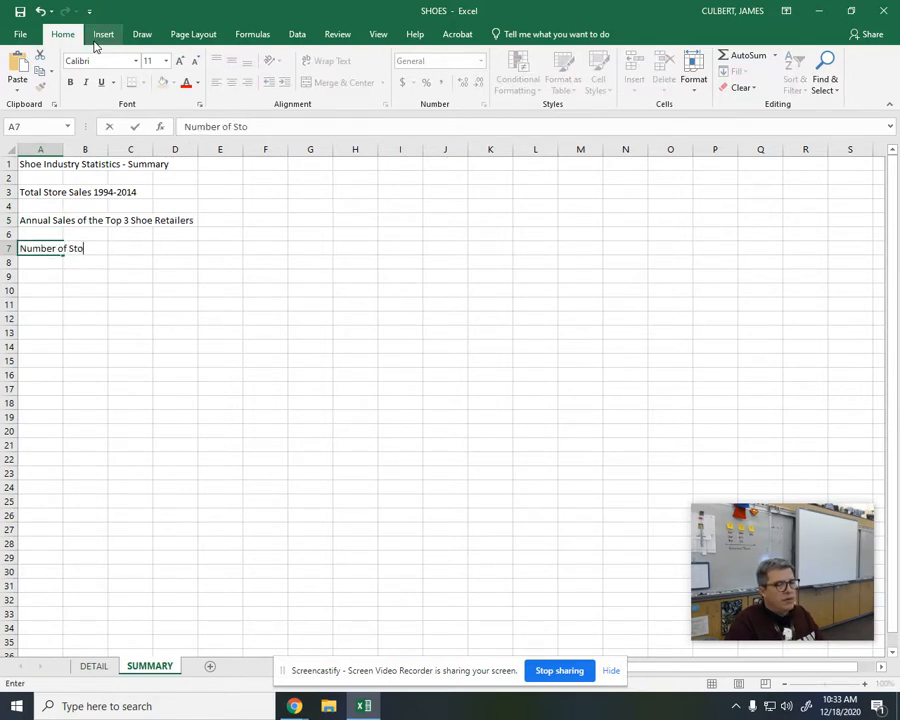
pyautogui.write('res for the Top 3 Shoe Retailers')
pyautogui.press('Return')
pyautogui.press('Return')
# - Enter the row 9 headings "Percent Distributions of Top 3 Shoe Retailers", "% of Total Sales" and "% of Total Stores" in A9:C9
pyautogui.write('Percent Distributions of Top 3 ')
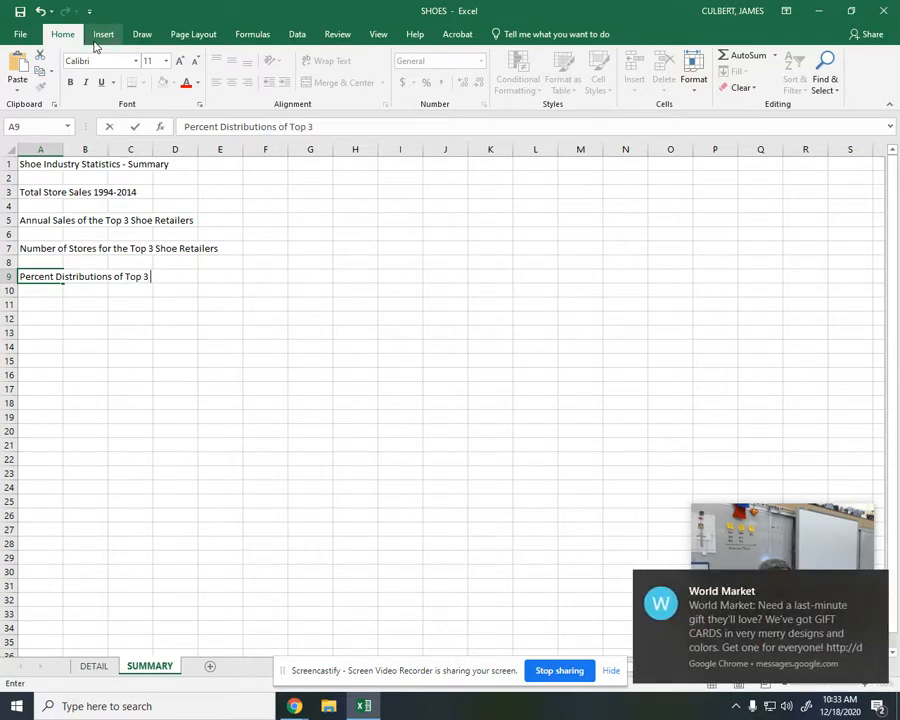
pyautogui.write('Shoe Retai')
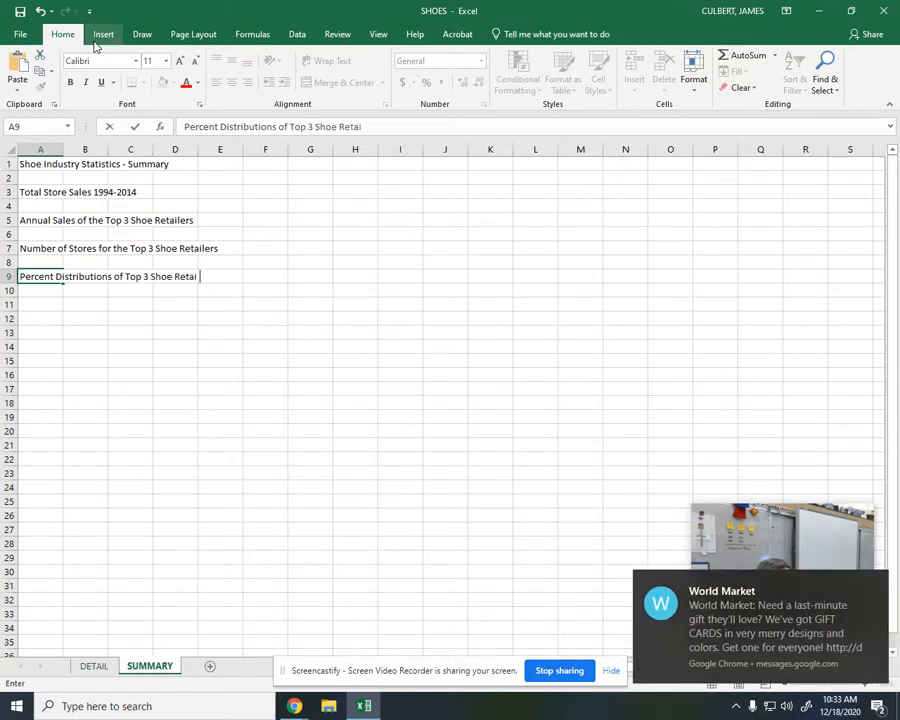
pyautogui.write('lers')
pyautogui.press('Tab')
pyautogui.write('% o')
pyautogui.write('Total Sale')
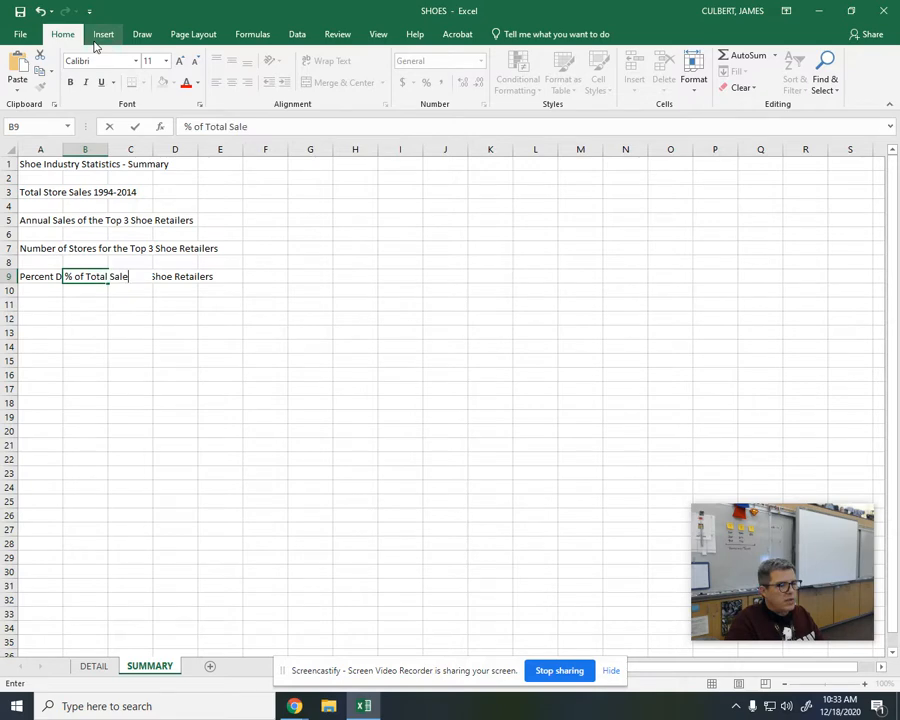
pyautogui.write('s')
pyautogui.press('Tab')
pyautogui.write('% of T')
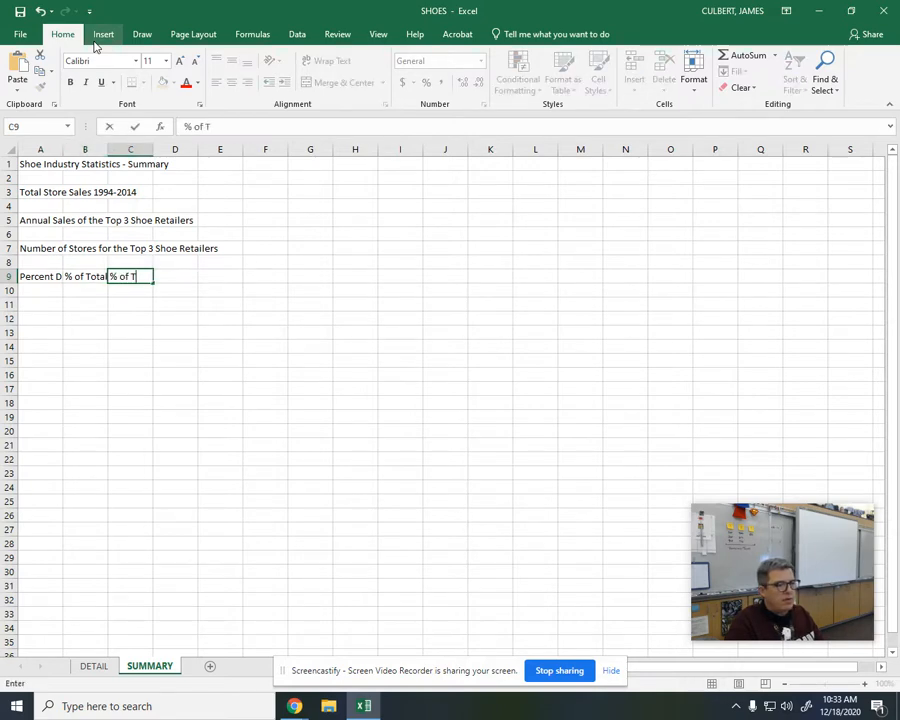
pyautogui.write('otal Stores')
pyautogui.press('Return')
# - Enter the label "Total" in A13 and the placeholder "STUDENT NAME" in A15
pyautogui.press('Return')
pyautogui.press('Return')
pyautogui.press('Return')
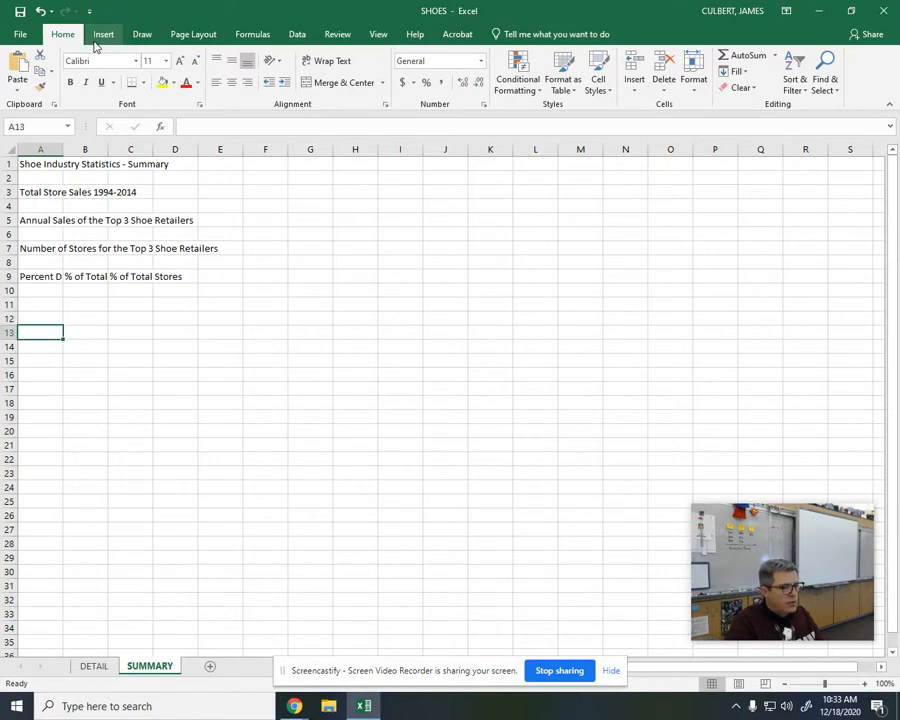
pyautogui.write('Total')
pyautogui.press('Return')
pyautogui.press('Return')
pyautogui.write('ST')
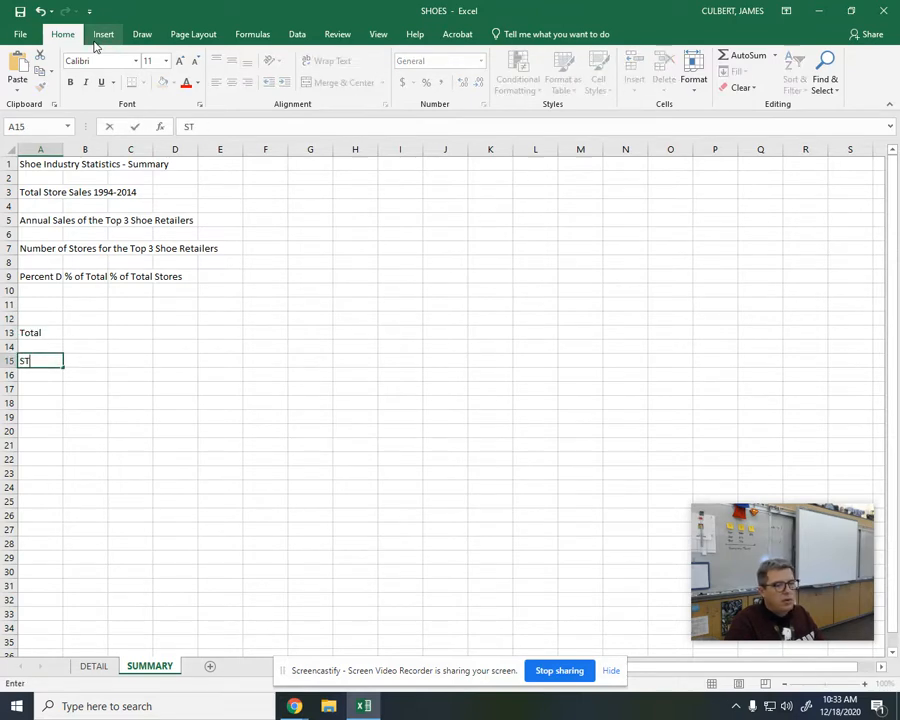
pyautogui.write('UDENT N')
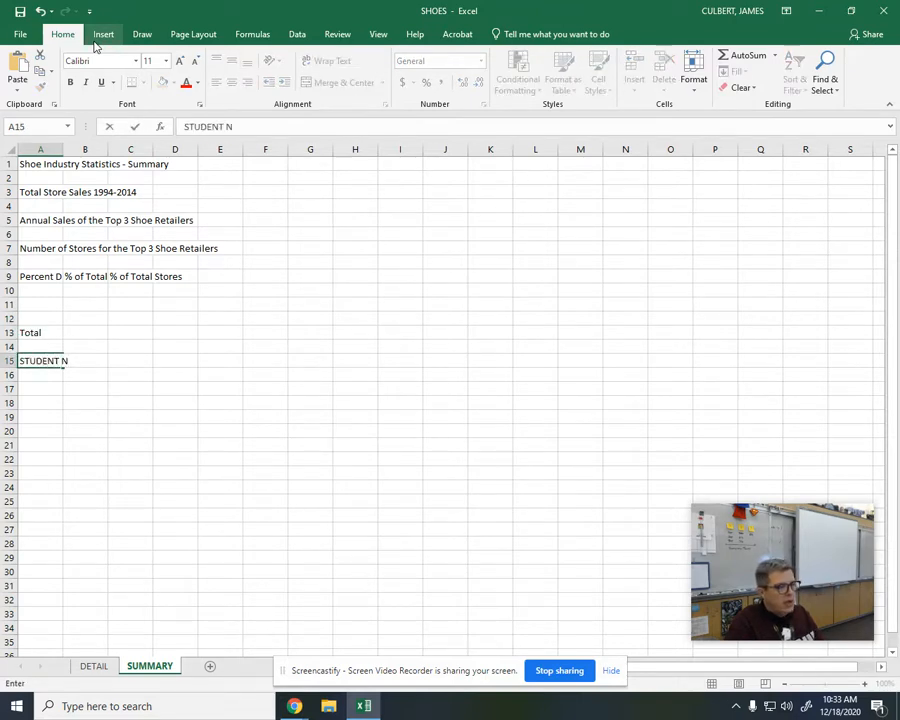
pyautogui.write('AME')
pyautogui.press('Return')
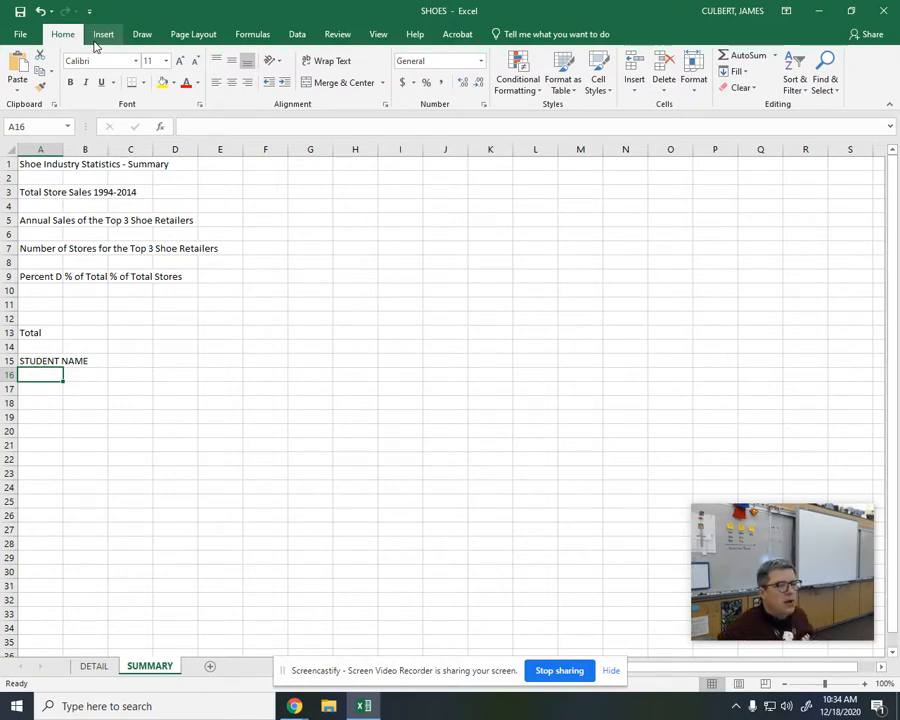
# - AutoFit the column widths of the whole SUMMARY sheet
pyautogui.click(10, 148)
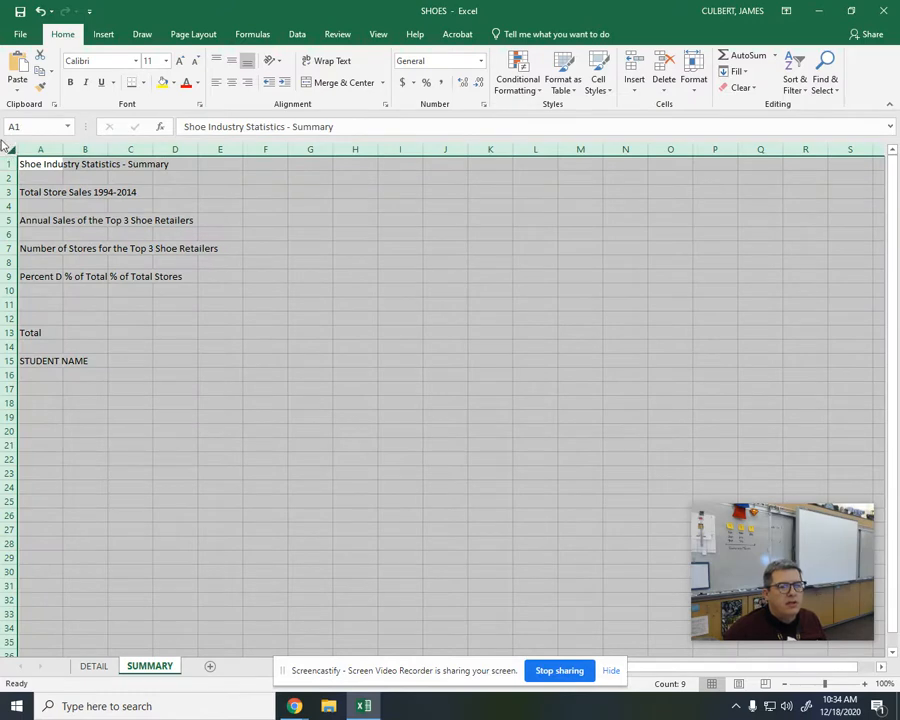
pyautogui.click(275, 398)
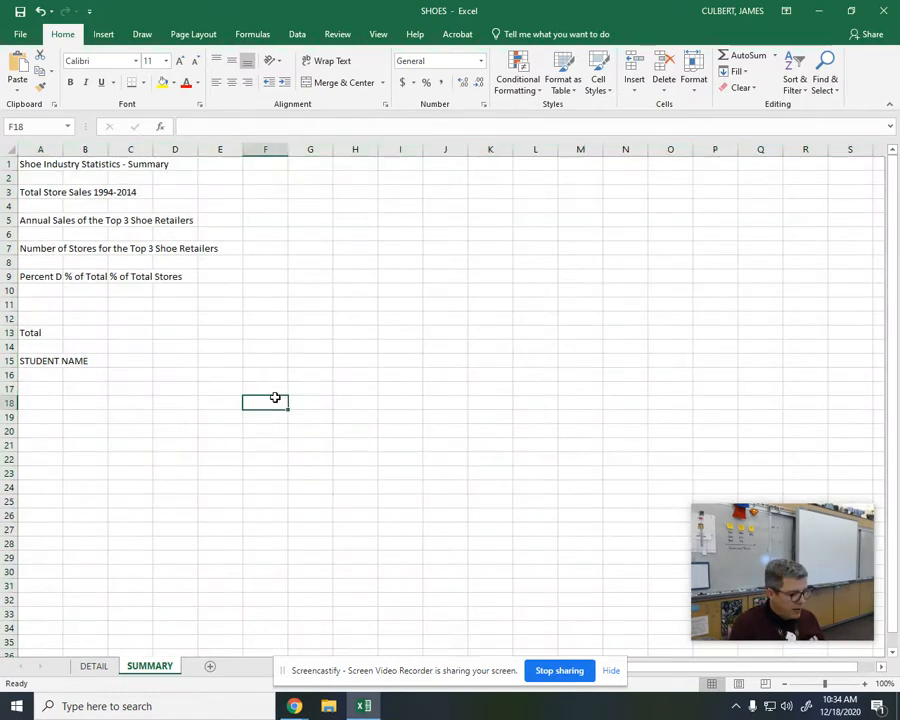
pyautogui.hotkey('ctrl', 'a')
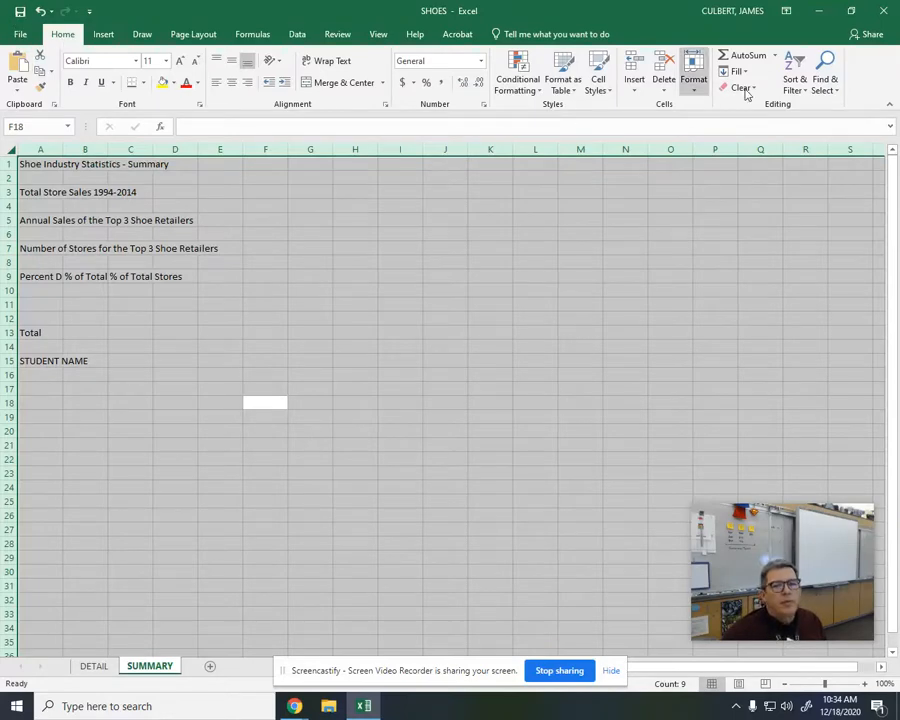
pyautogui.click(698, 77)
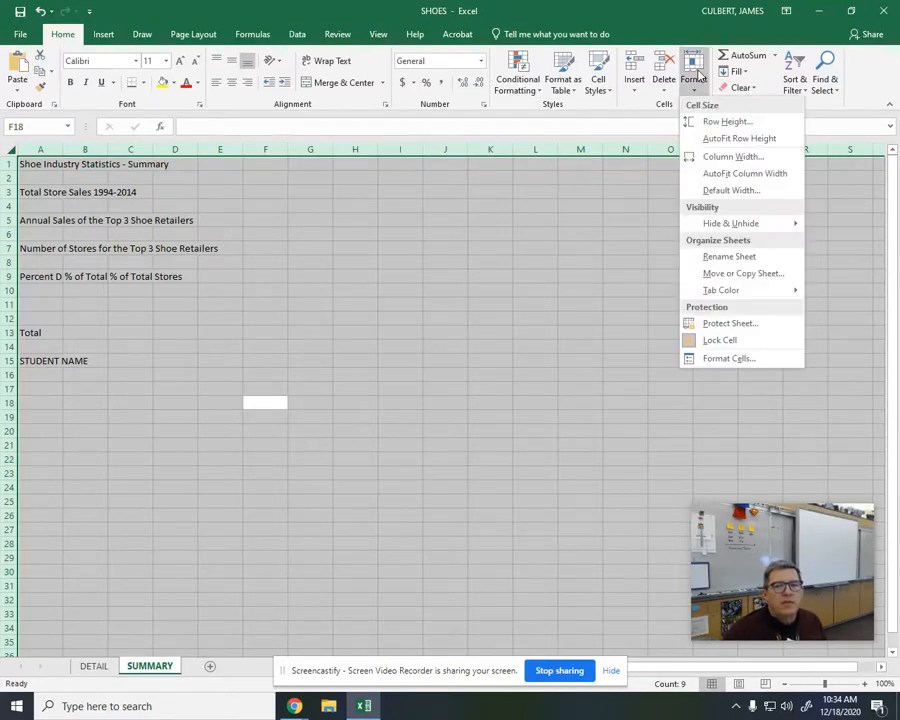
pyautogui.click(713, 171)
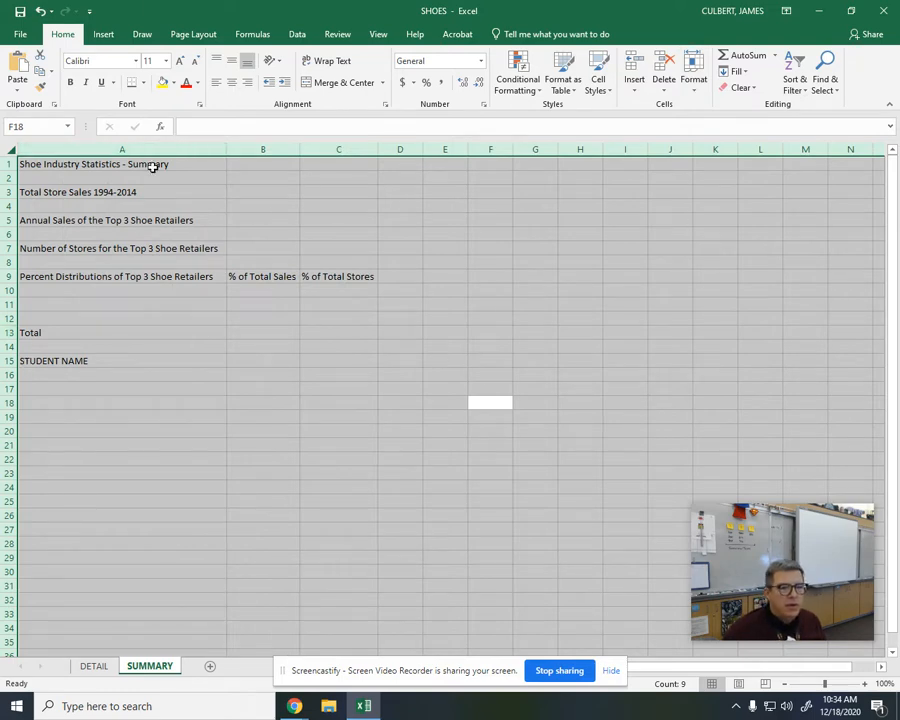
# - Merge and center the sheet title across A1:C1
pyautogui.click(146, 360)
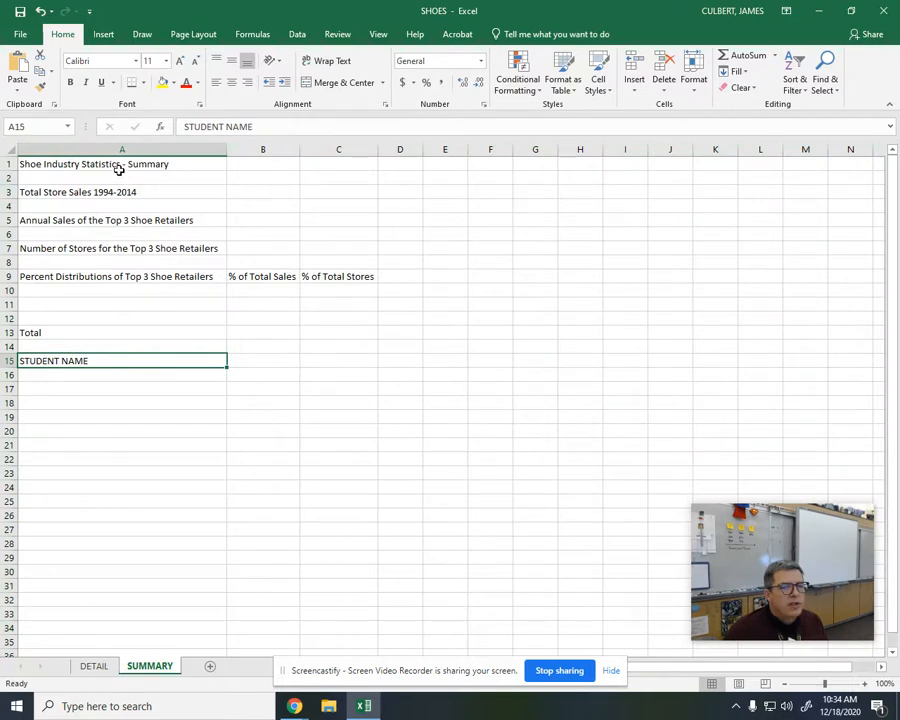
pyautogui.moveTo(119, 170); pyautogui.dragTo(337, 170)
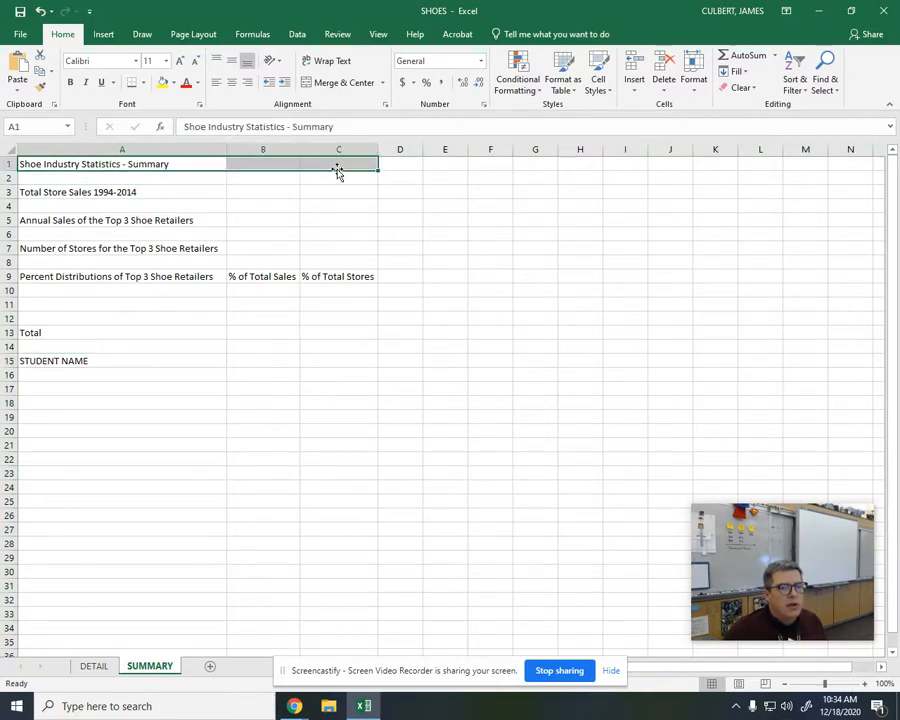
pyautogui.click(352, 86)
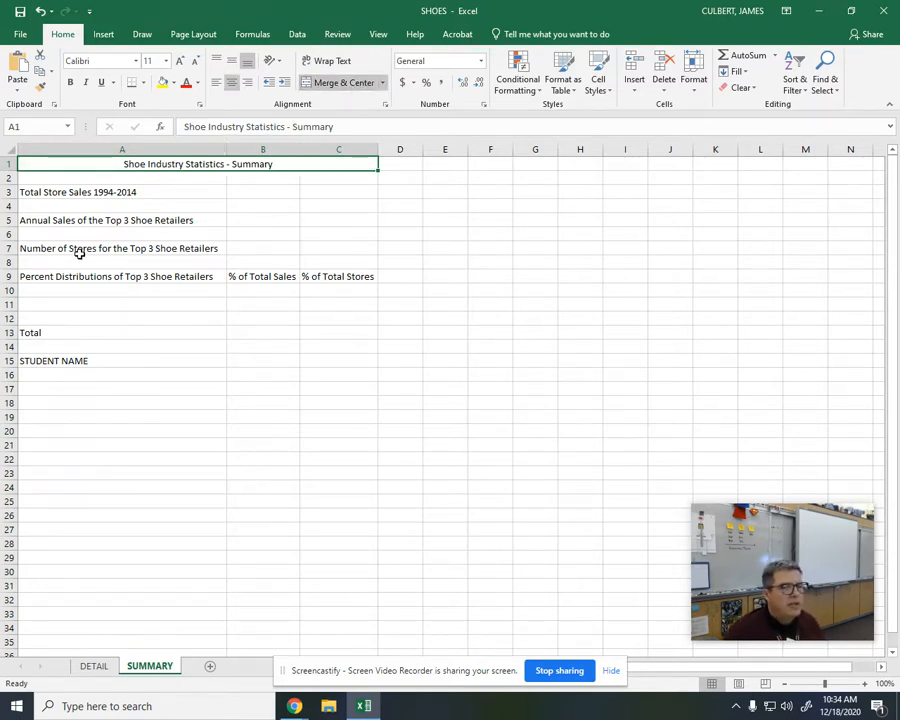
pyautogui.click(80, 193)
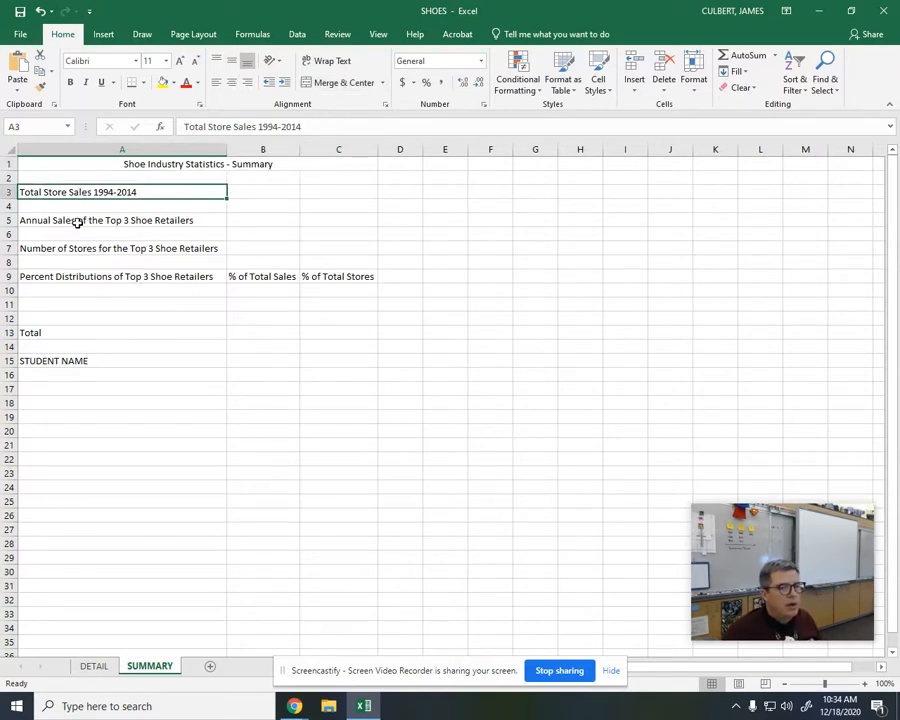
pyautogui.keyDown('ctrl'); pyautogui.click(78, 221); pyautogui.keyUp('ctrl')
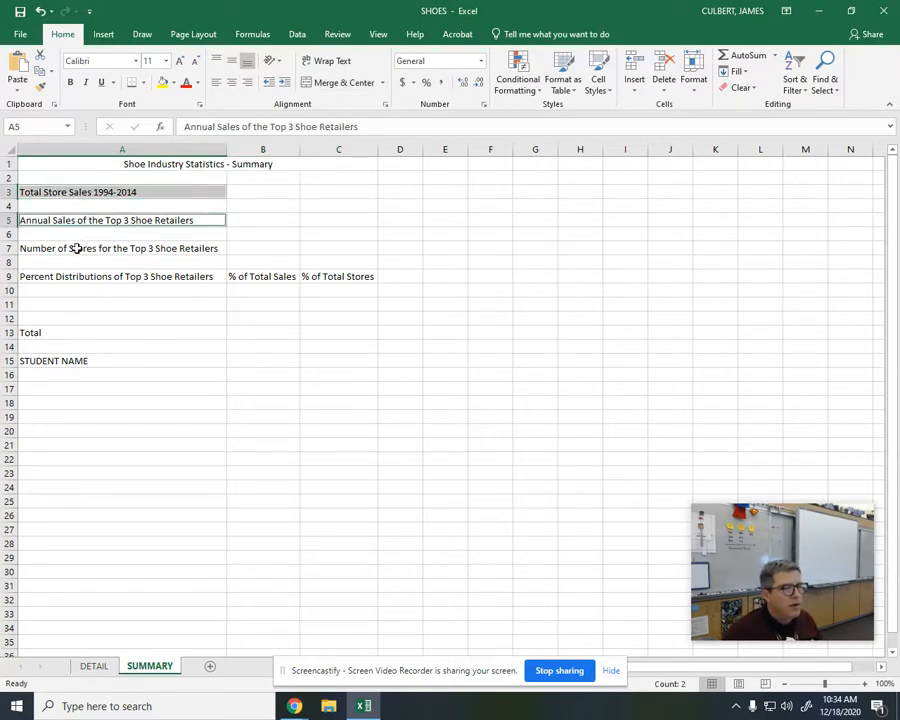
pyautogui.keyDown('ctrl'); pyautogui.click(75, 249); pyautogui.keyUp('ctrl')
pyautogui.keyDown('ctrl'); pyautogui.click(73, 277); pyautogui.keyUp('ctrl')
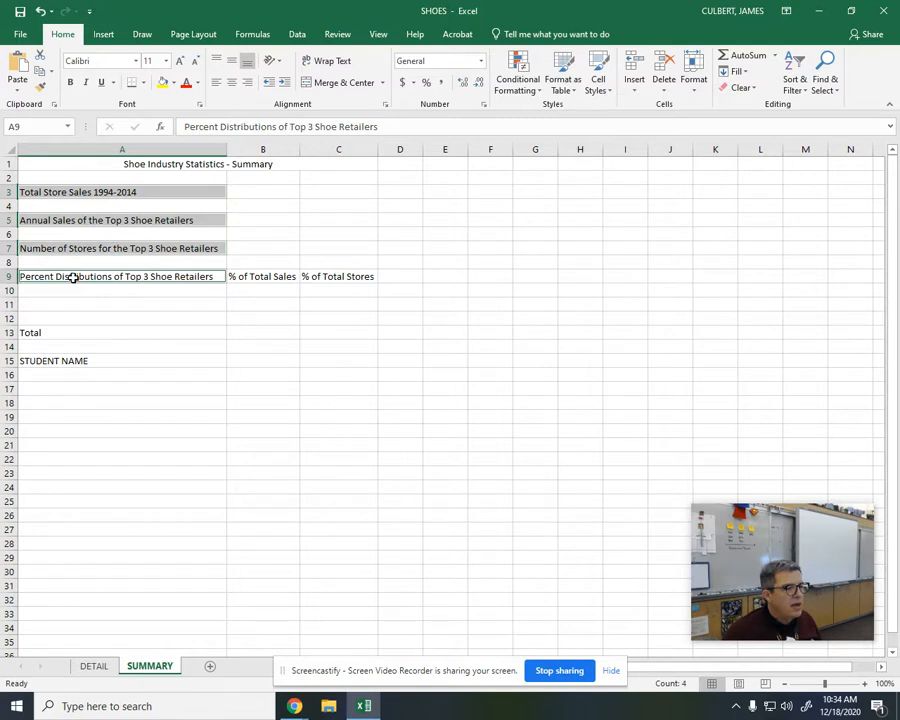
pyautogui.keyDown('ctrl'); pyautogui.click(88, 334); pyautogui.keyUp('ctrl')
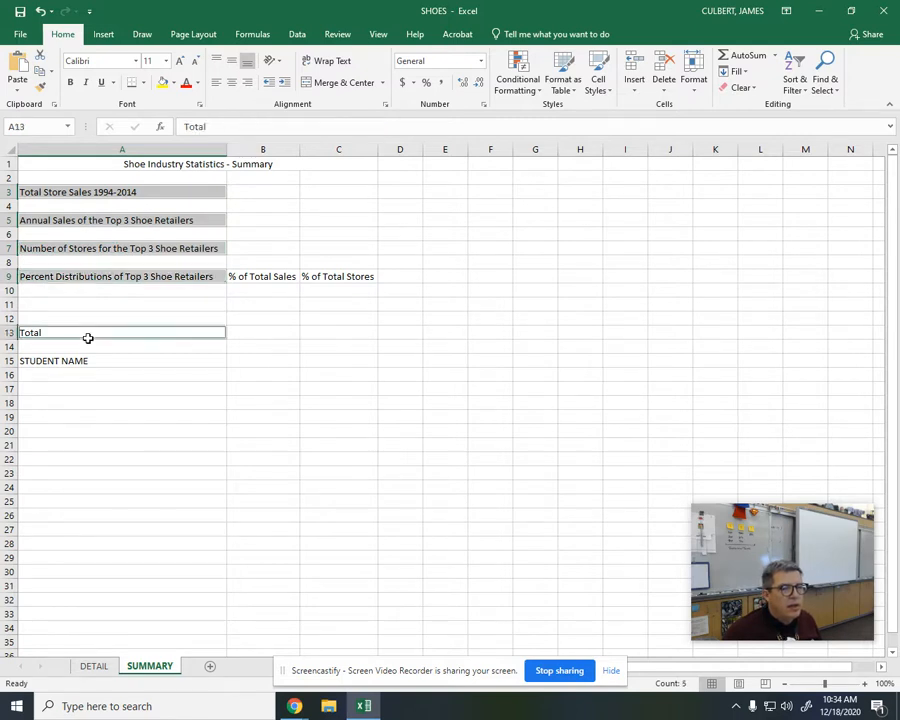
pyautogui.click(350, 262)
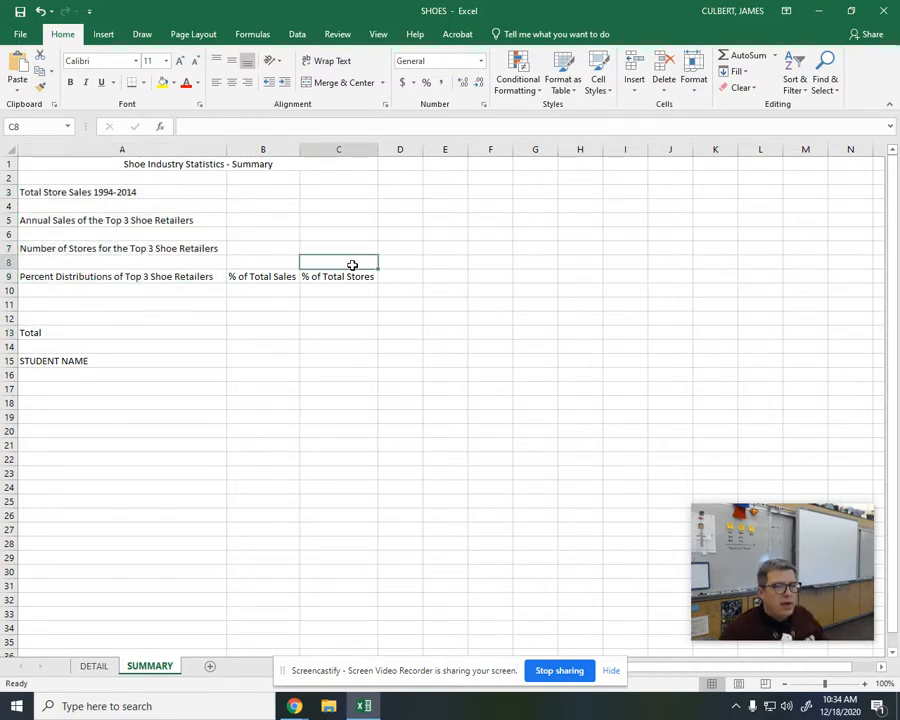
# - Bold the labels in A3, A5, A7, A9 and A13
pyautogui.click(143, 190)
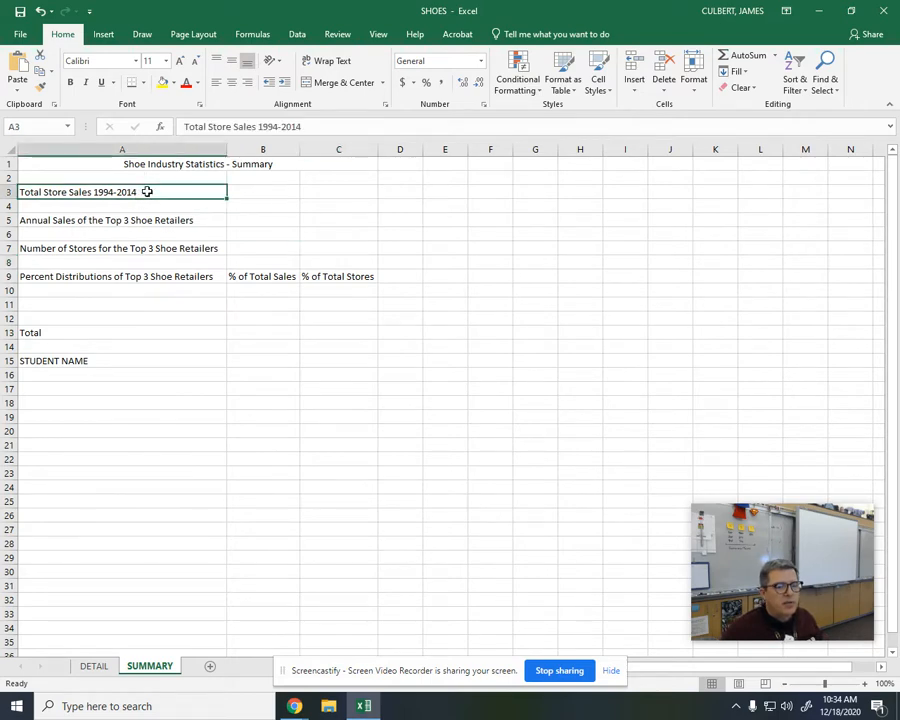
pyautogui.keyDown('ctrl'); pyautogui.click(165, 219); pyautogui.keyUp('ctrl')
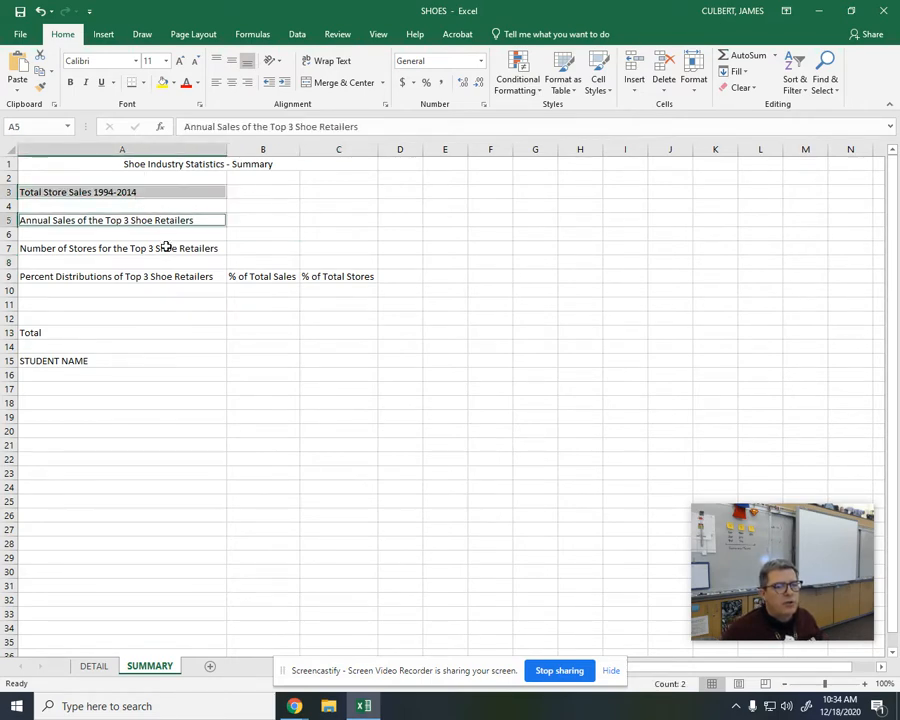
pyautogui.keyDown('ctrl'); pyautogui.click(165, 246); pyautogui.keyUp('ctrl')
pyautogui.keyDown('ctrl'); pyautogui.click(166, 275); pyautogui.keyUp('ctrl')
pyautogui.keyDown('ctrl'); pyautogui.click(166, 329); pyautogui.keyUp('ctrl')
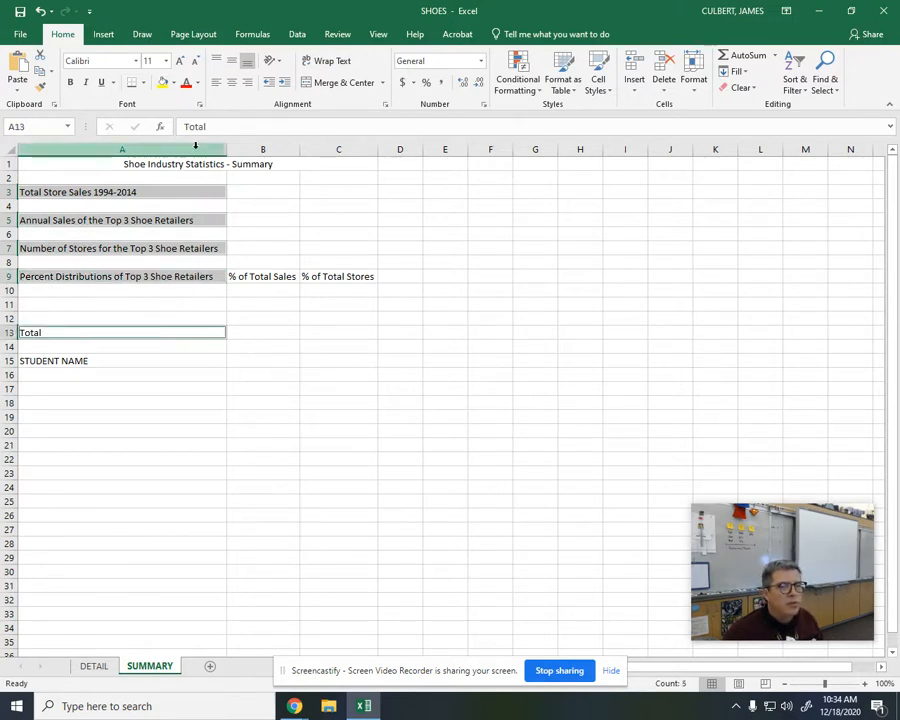
pyautogui.click(72, 84)
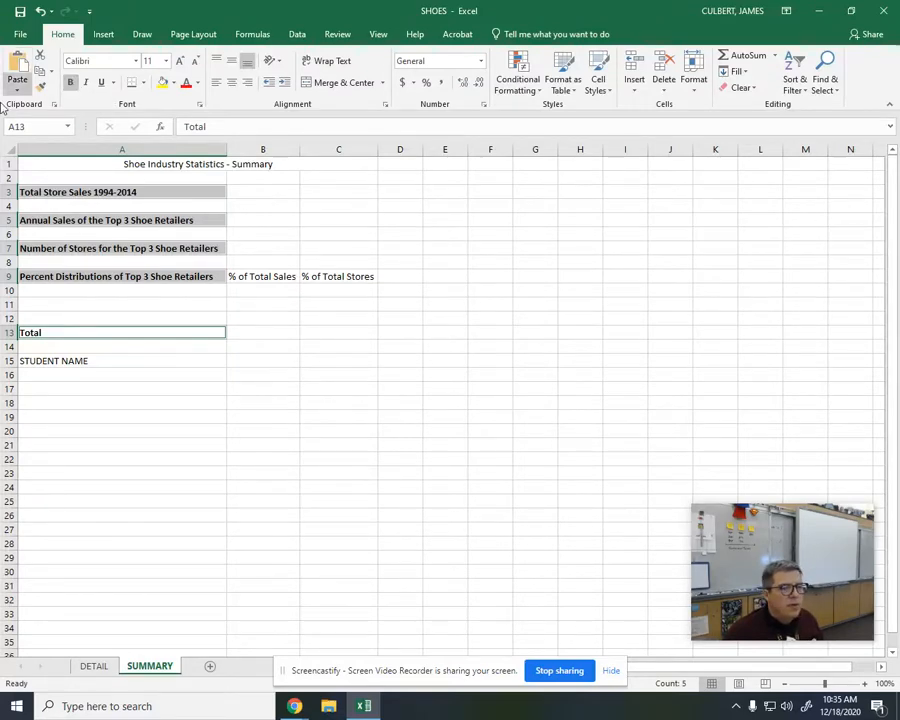
# - Underline all of row 9, which holds the percent distribution headings
pyautogui.click(7, 276)
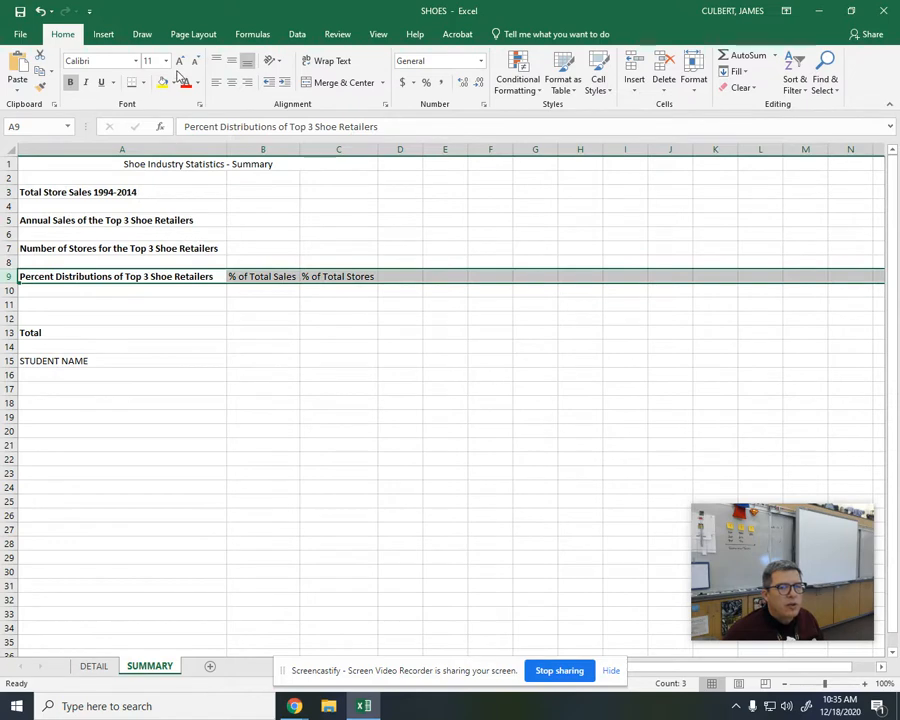
pyautogui.click(102, 83)
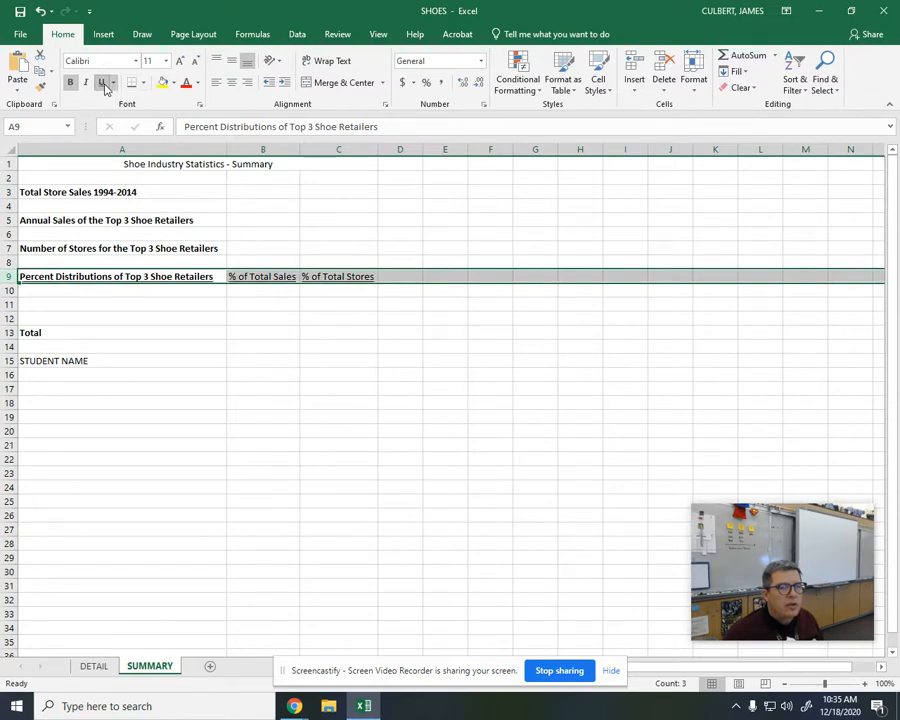
pyautogui.click(167, 374)
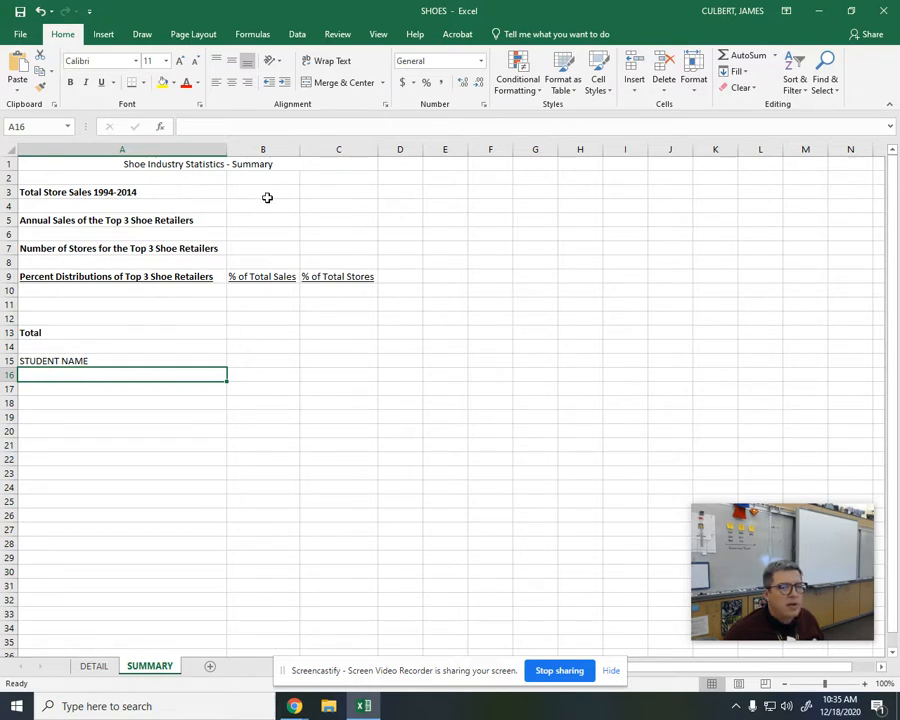
# - Right-align the % of Total Sales and % of Total Stores headings in B9 and C9
pyautogui.click(274, 274)
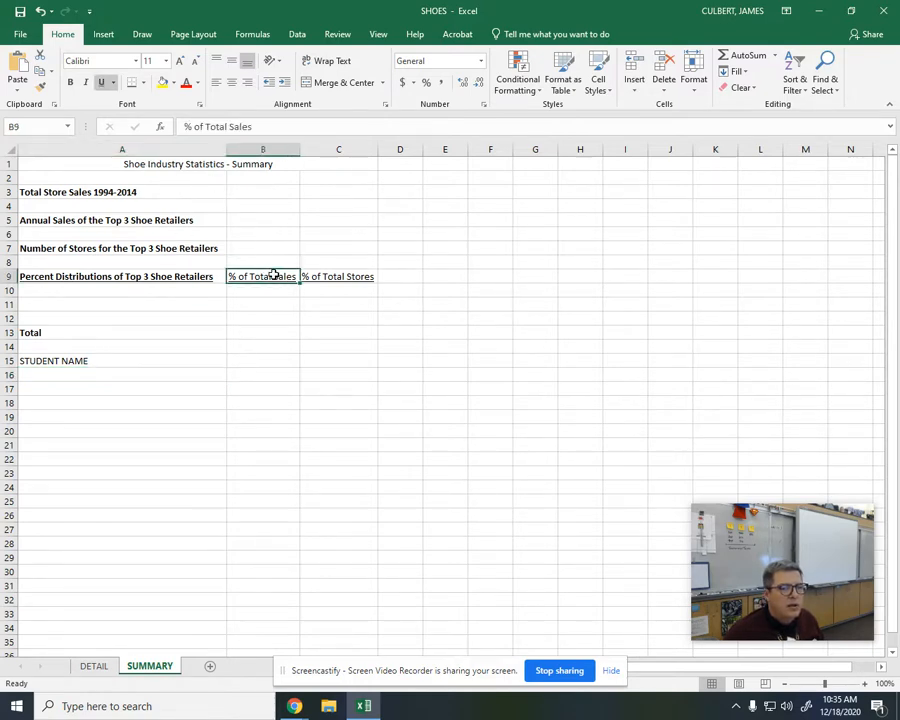
pyautogui.keyDown('ctrl'); pyautogui.click(327, 273); pyautogui.keyUp('ctrl')
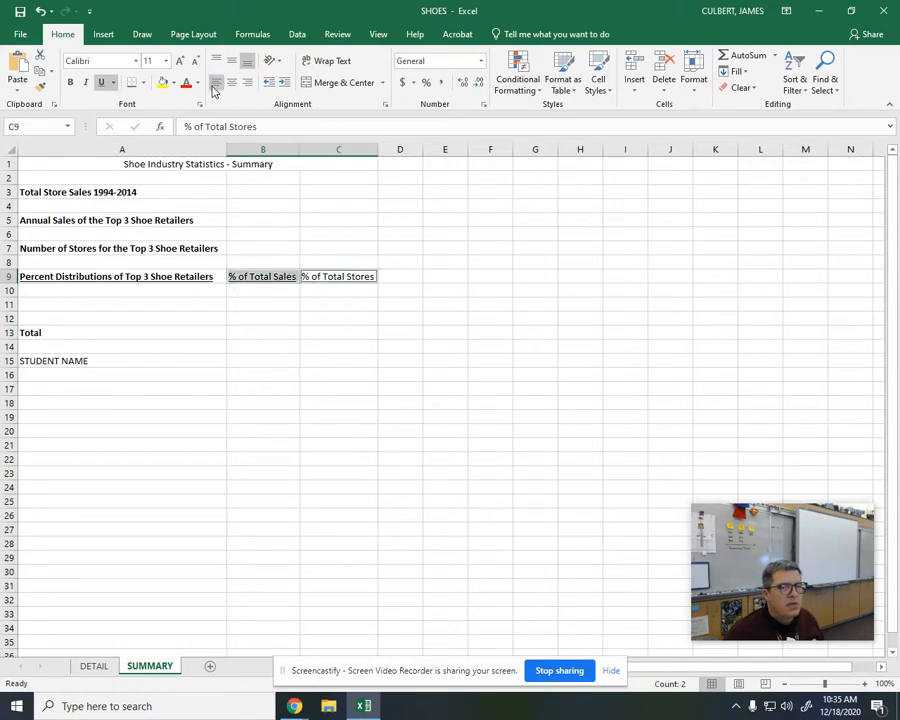
pyautogui.click(247, 82)
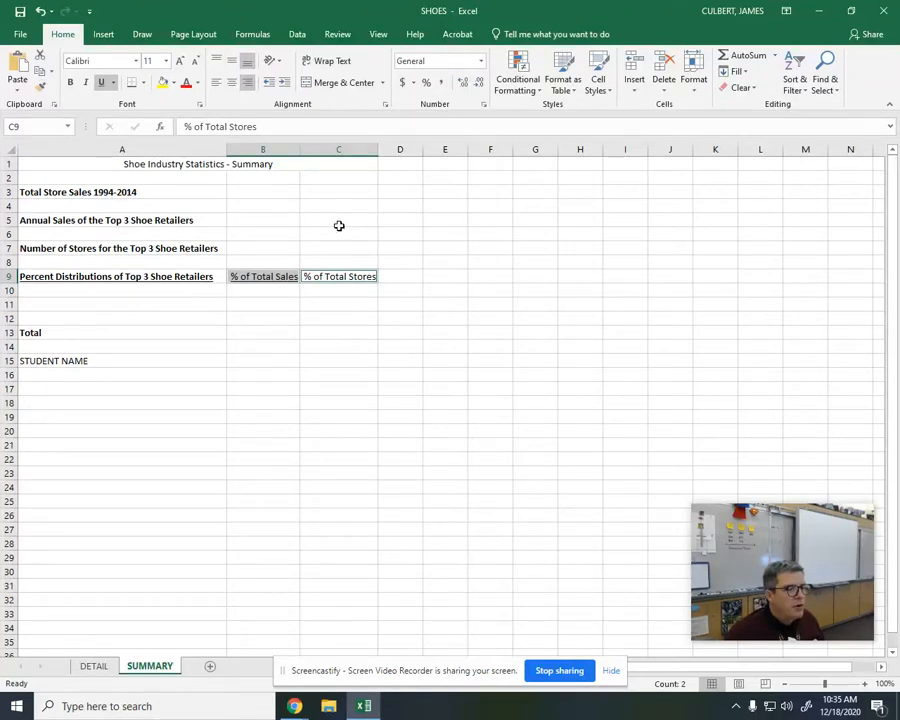
# - Apply a thick bottom border to B12:C12, above the Total row
pyautogui.moveTo(268, 323); pyautogui.dragTo(317, 316)
pyautogui.click(133, 82)
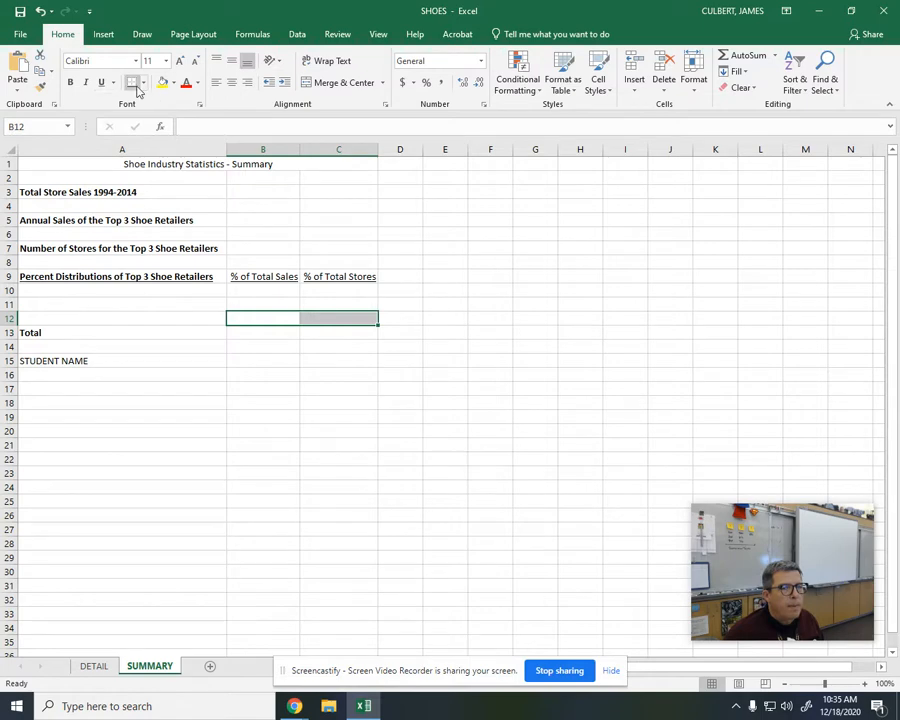
pyautogui.click(306, 345)
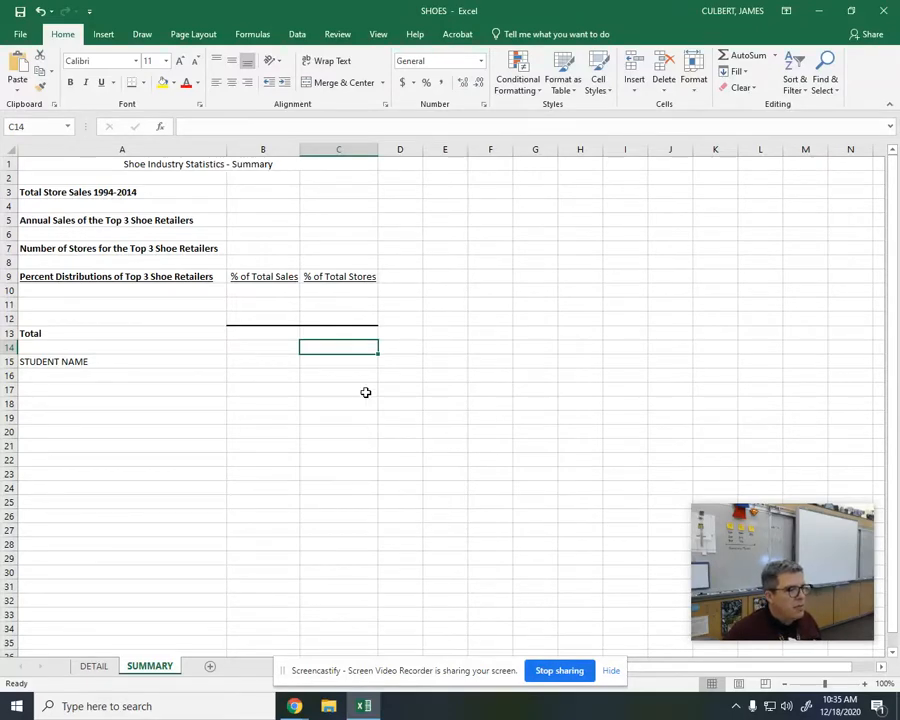
# - Enter =DETAIL!B25 in B3 for the total store sales and check it against the source cell on the DETAIL sheet
pyautogui.click(238, 195)
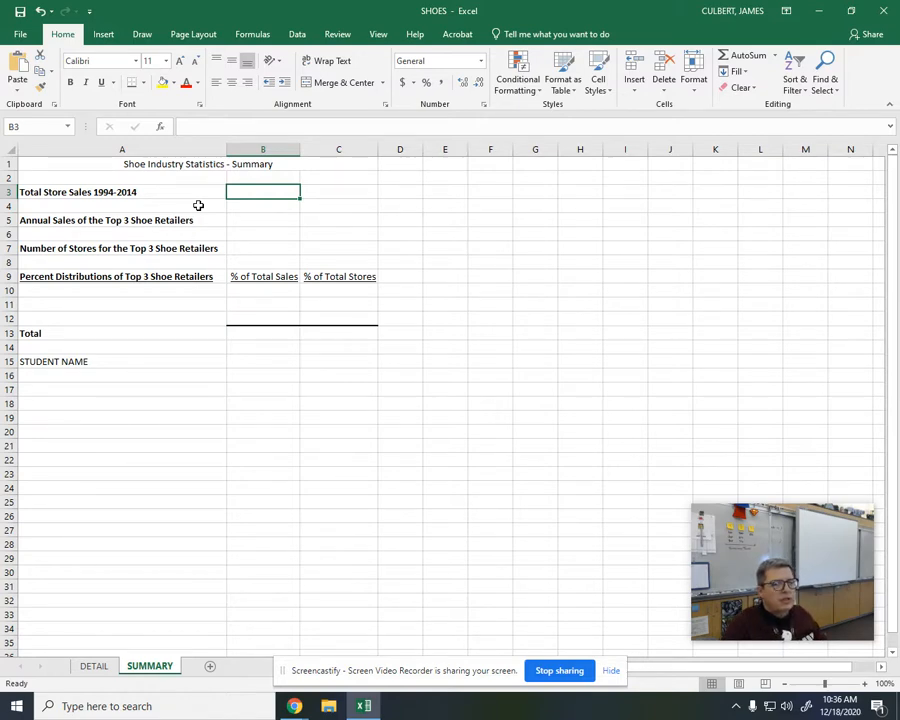
pyautogui.write('=')
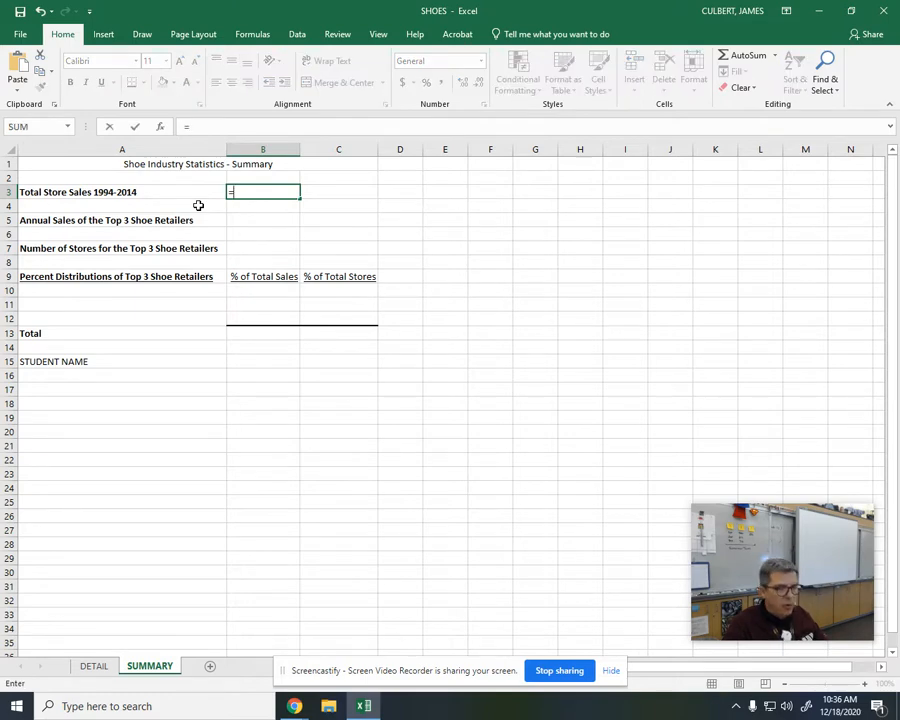
pyautogui.write('DETAILS')
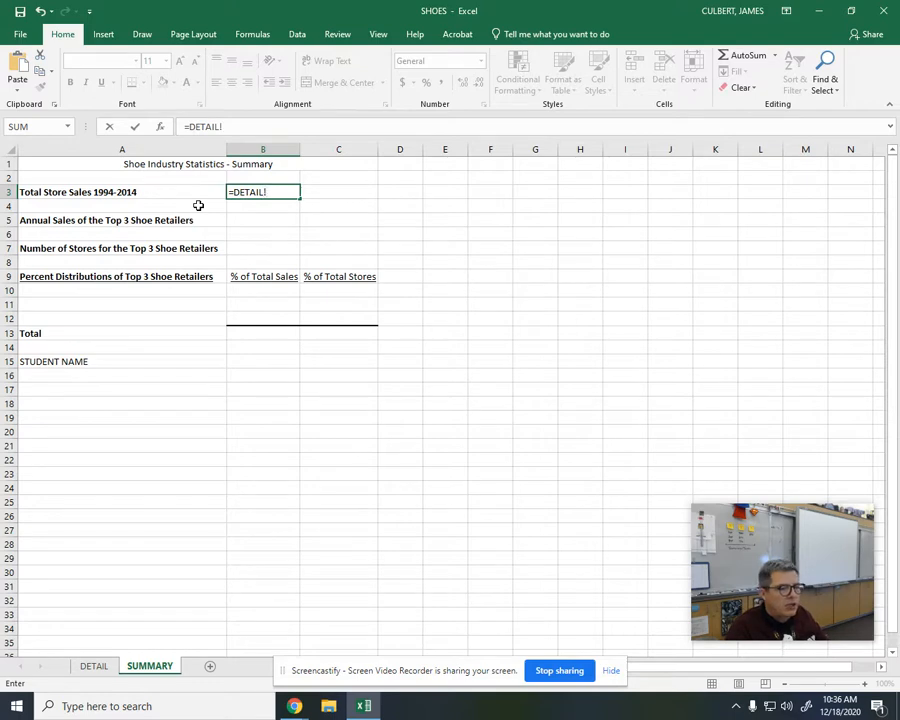
pyautogui.write('b25')
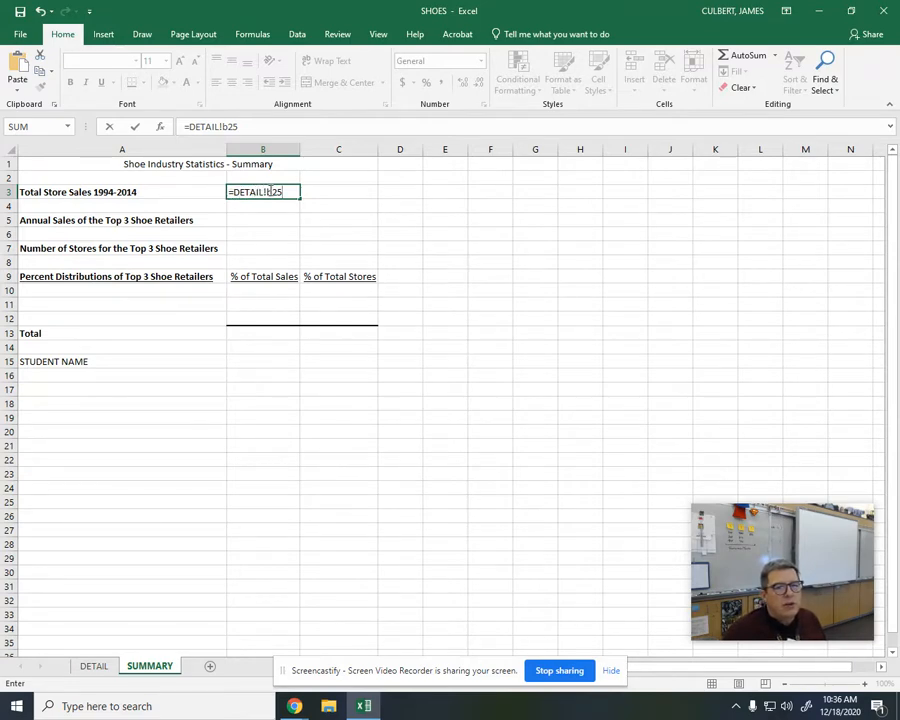
pyautogui.press('Return')
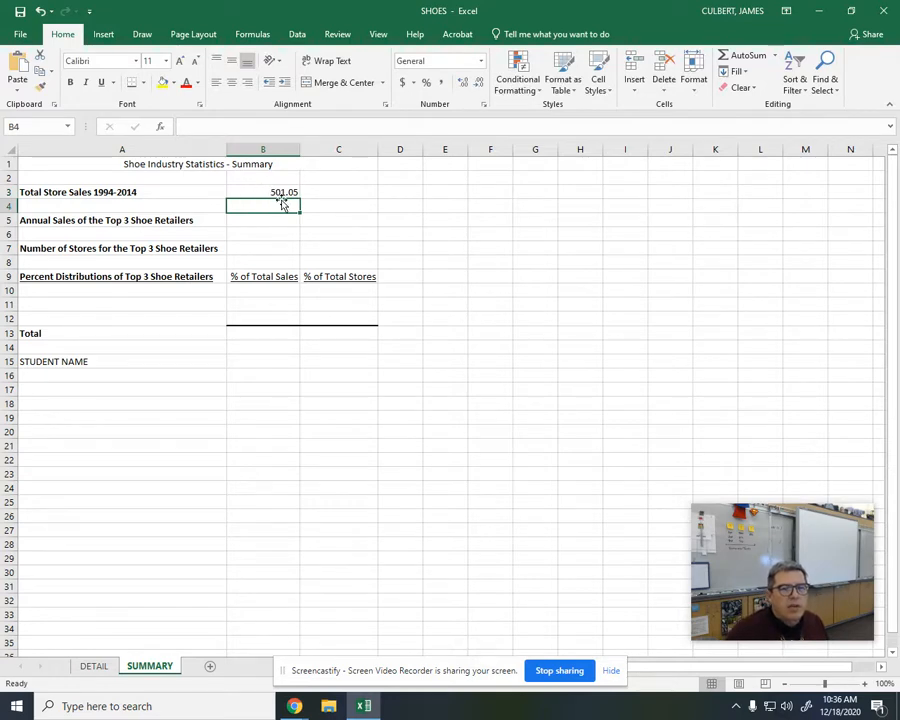
pyautogui.click(95, 667)
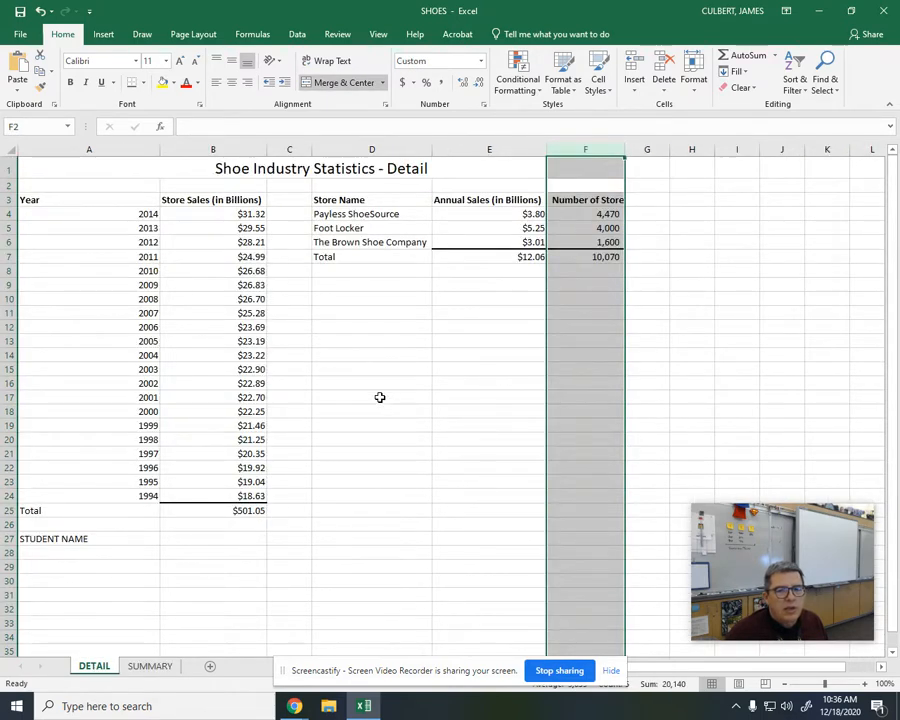
pyautogui.click(257, 509)
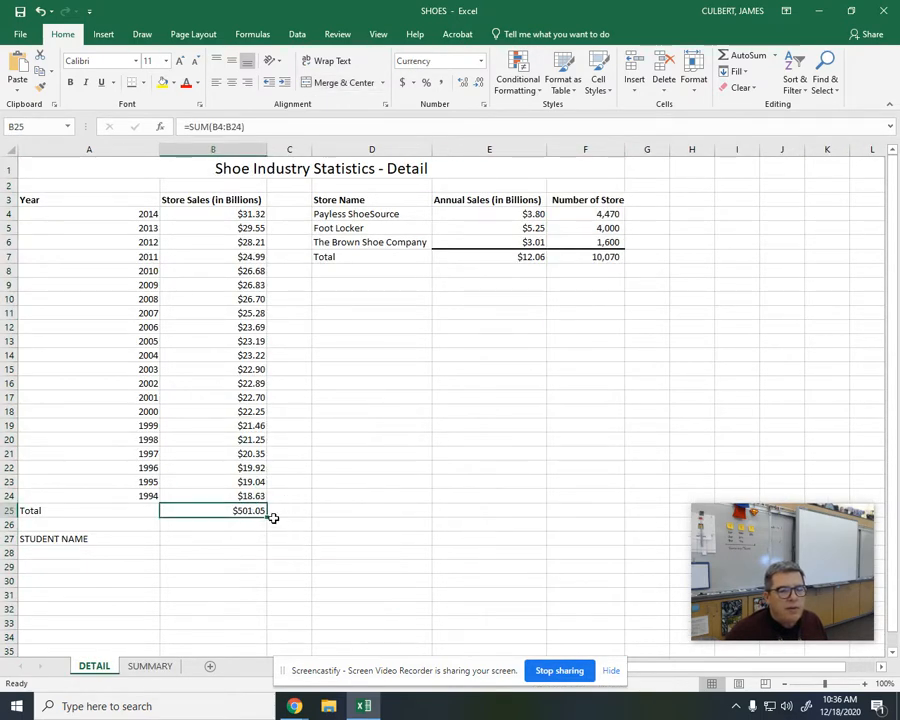
pyautogui.click(148, 668)
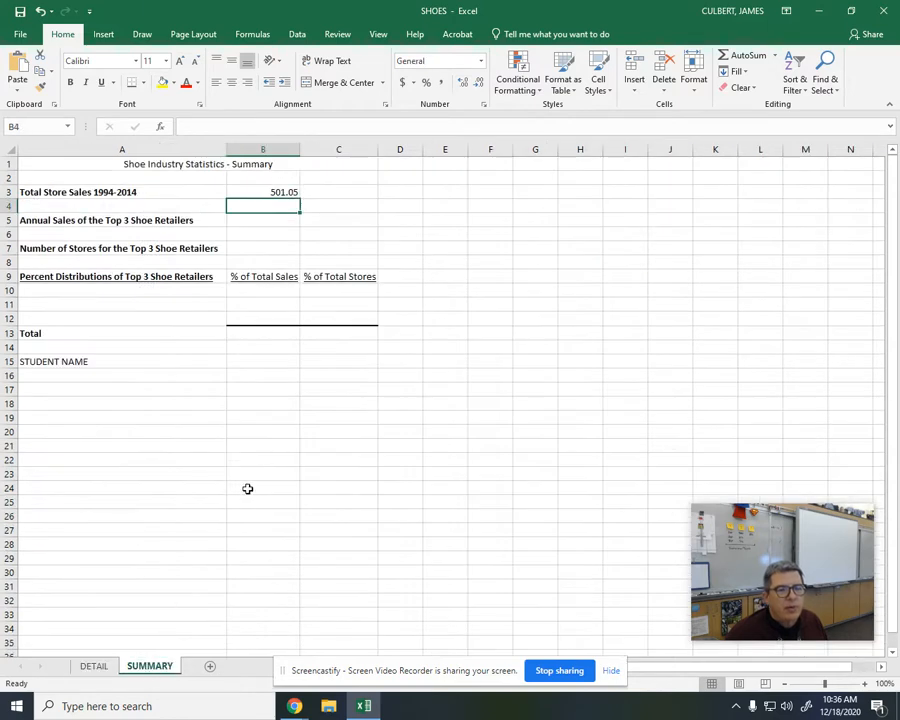
# - Clear B3 and rebuild its formula as a reference to the store sales total in B25 of the DETAIL sheet
pyautogui.press('Up')
pyautogui.press('Delete')
pyautogui.write('=')
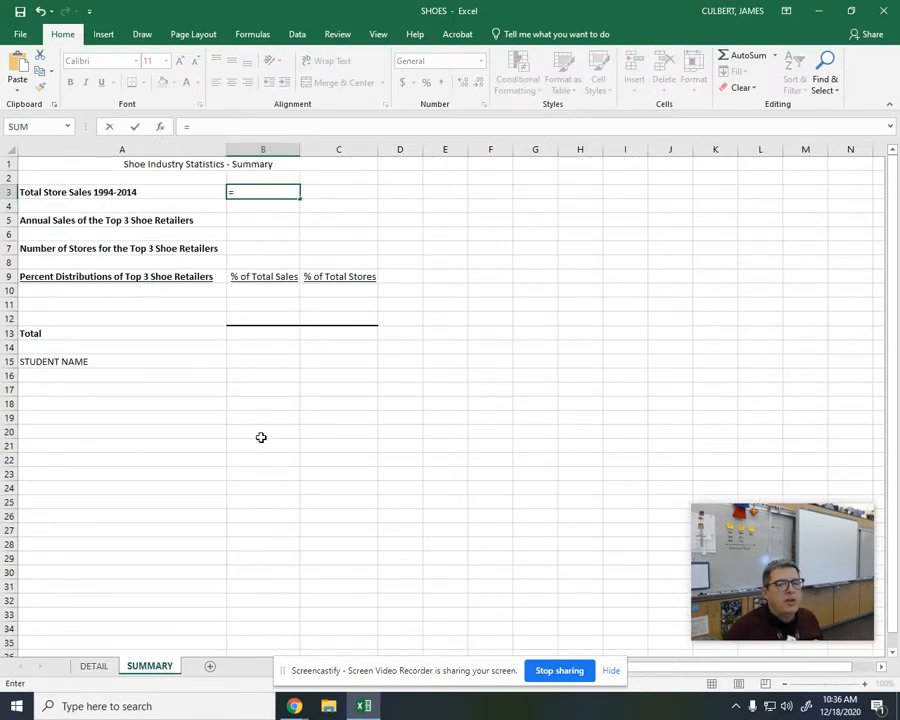
pyautogui.click(100, 666)
pyautogui.click(216, 510)
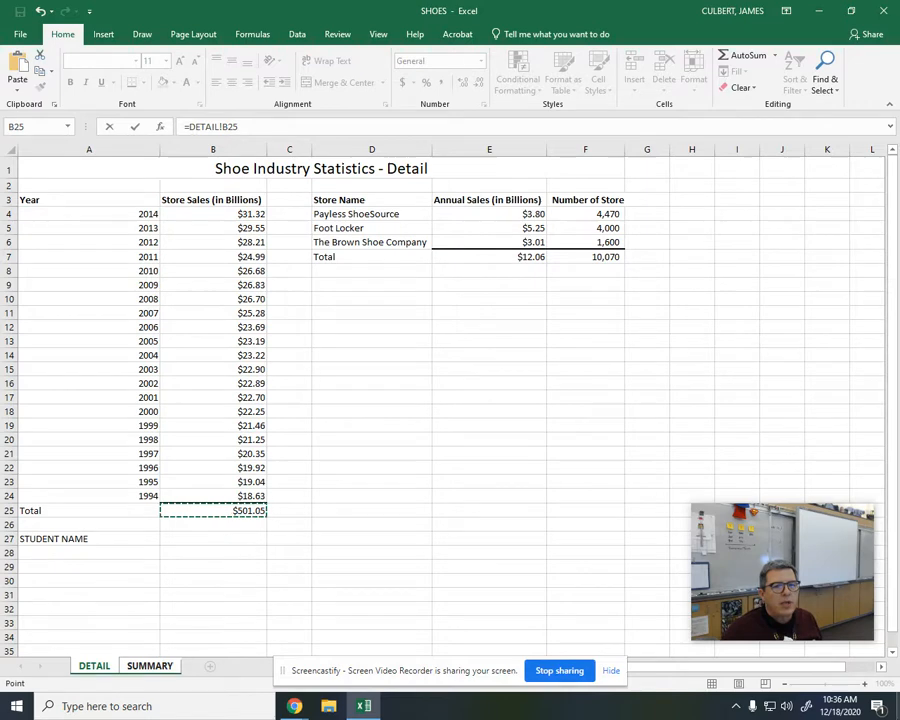
pyautogui.press('Return')
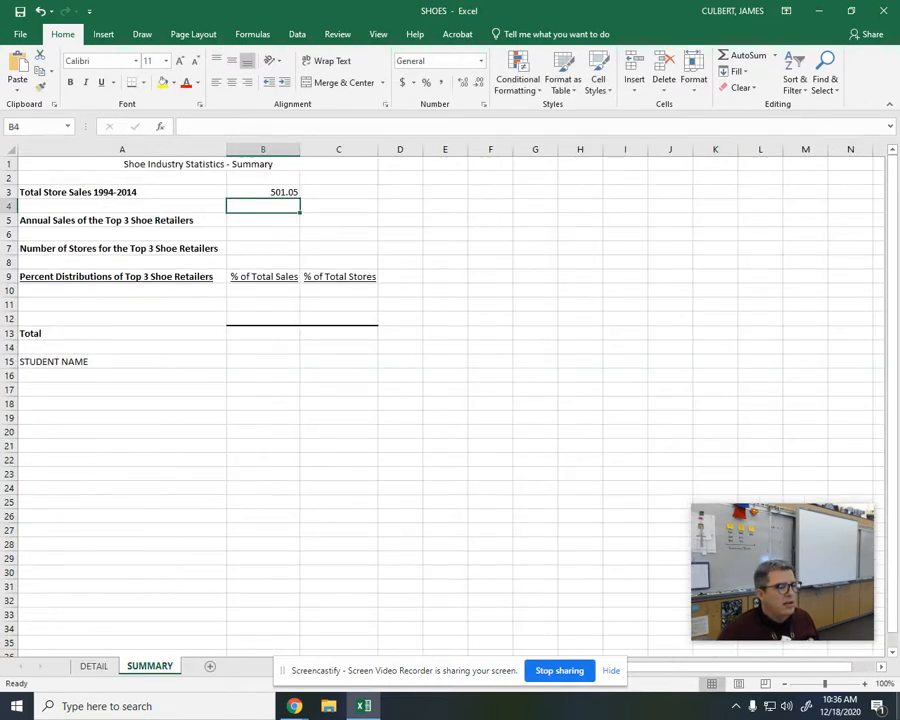
# - Enter a formula in B5 that references the annual sales total in E7 of the DETAIL sheet
pyautogui.press('Down')
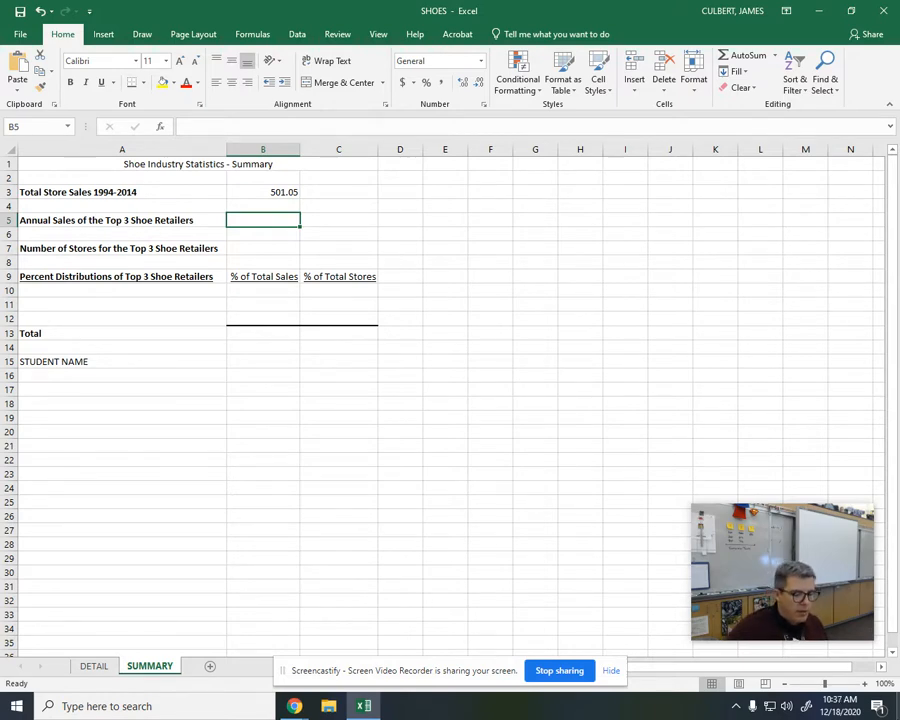
pyautogui.write('=detail!')
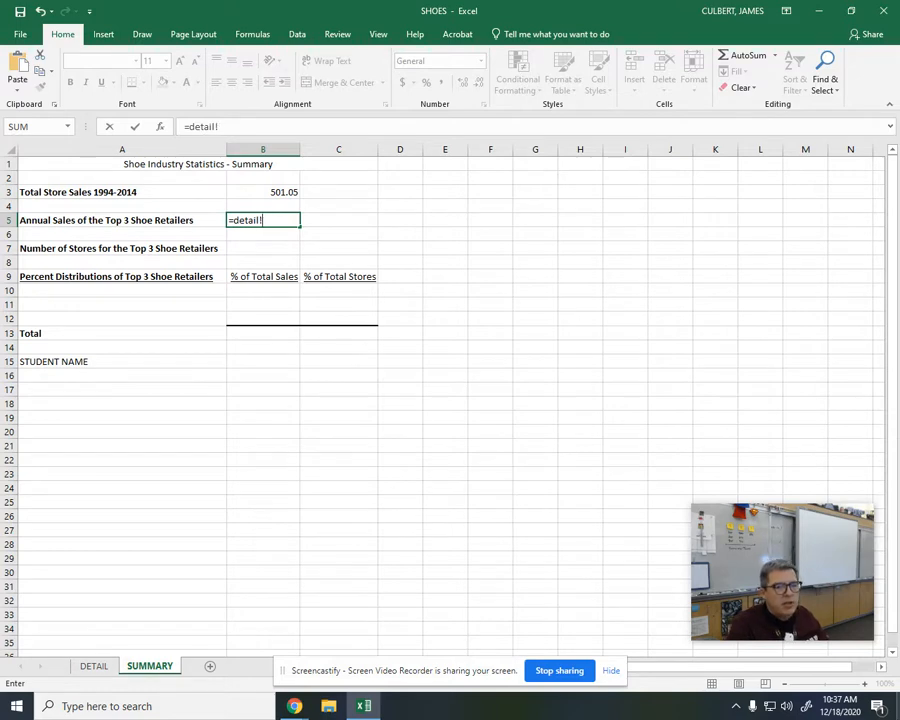
pyautogui.write('e8')
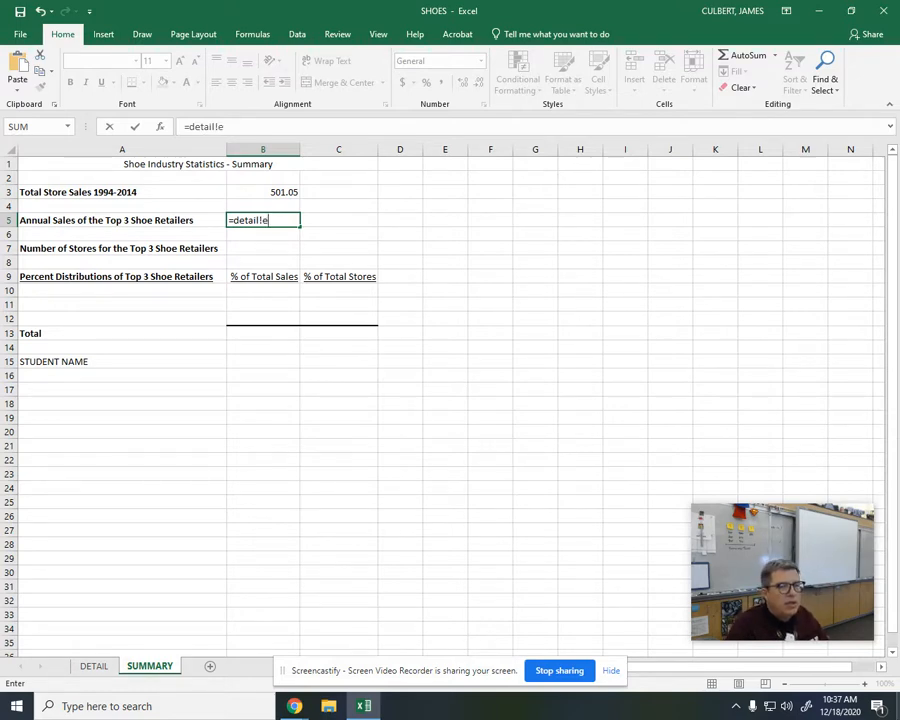
pyautogui.press('Return')
# - Enter =DETAIL!F7 in B7 to bring in the total number of stores
pyautogui.press('Down')
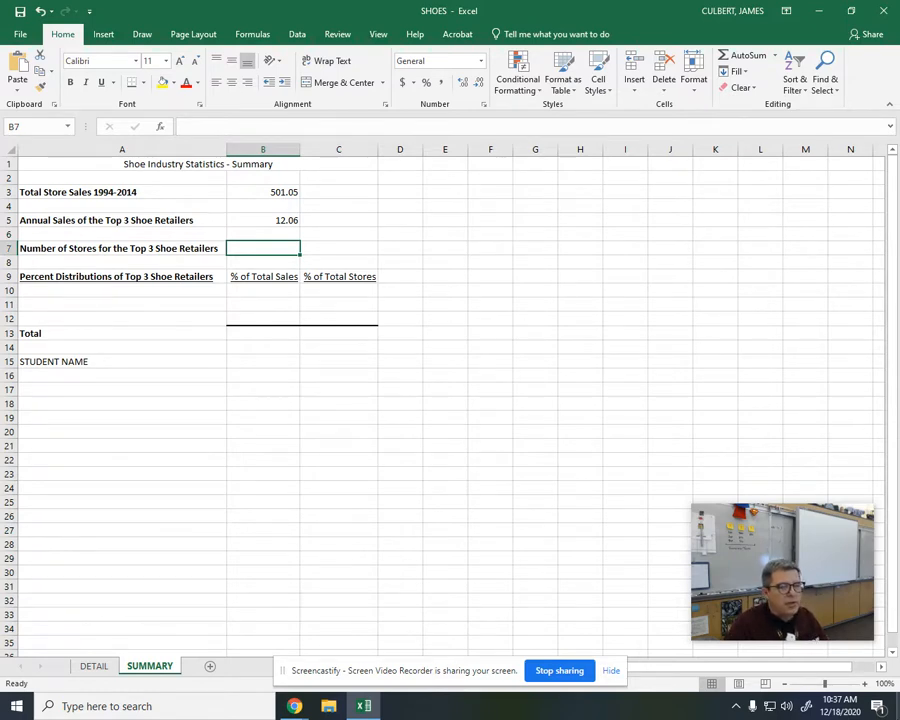
pyautogui.write('=')
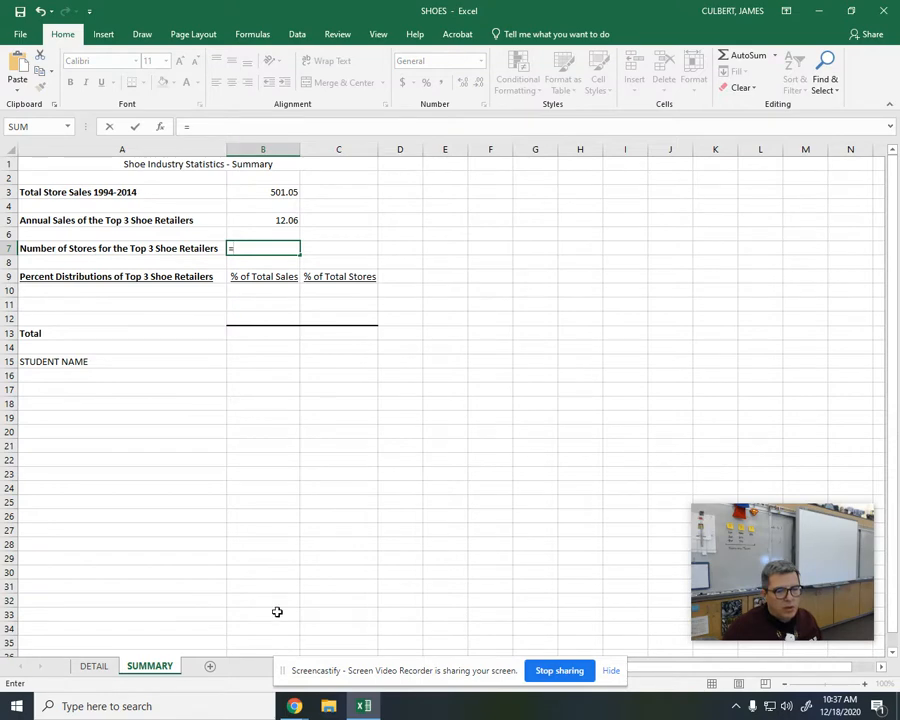
pyautogui.click(103, 668)
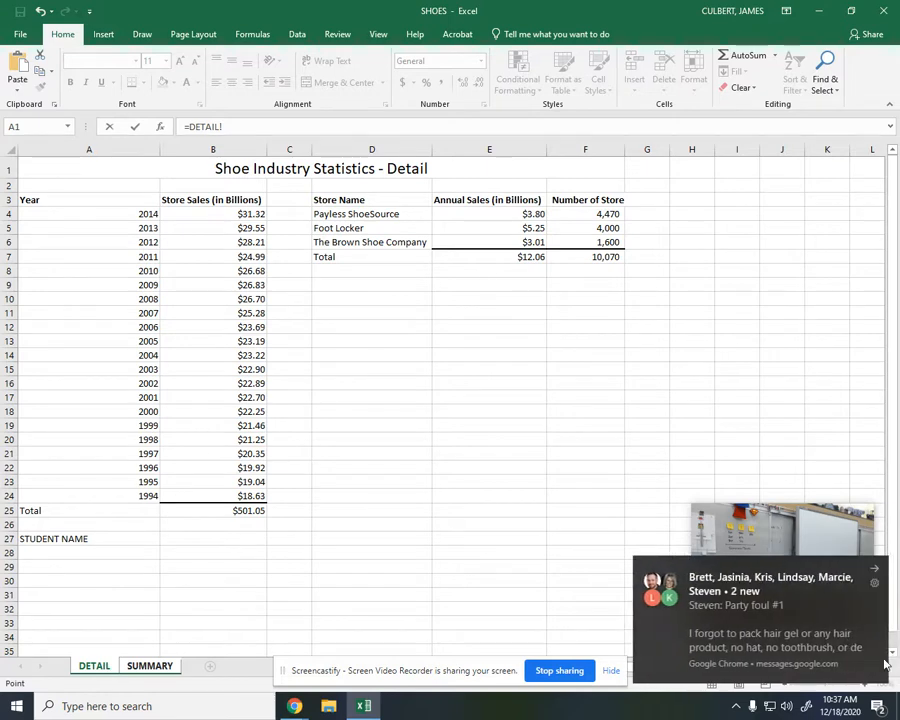
pyautogui.click(874, 572)
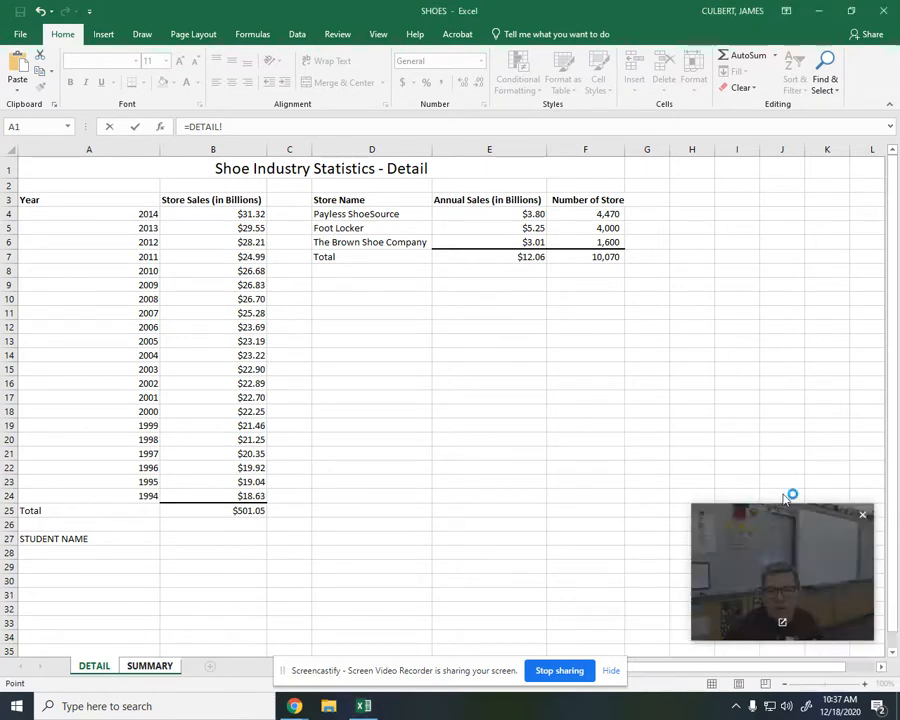
pyautogui.click(587, 257)
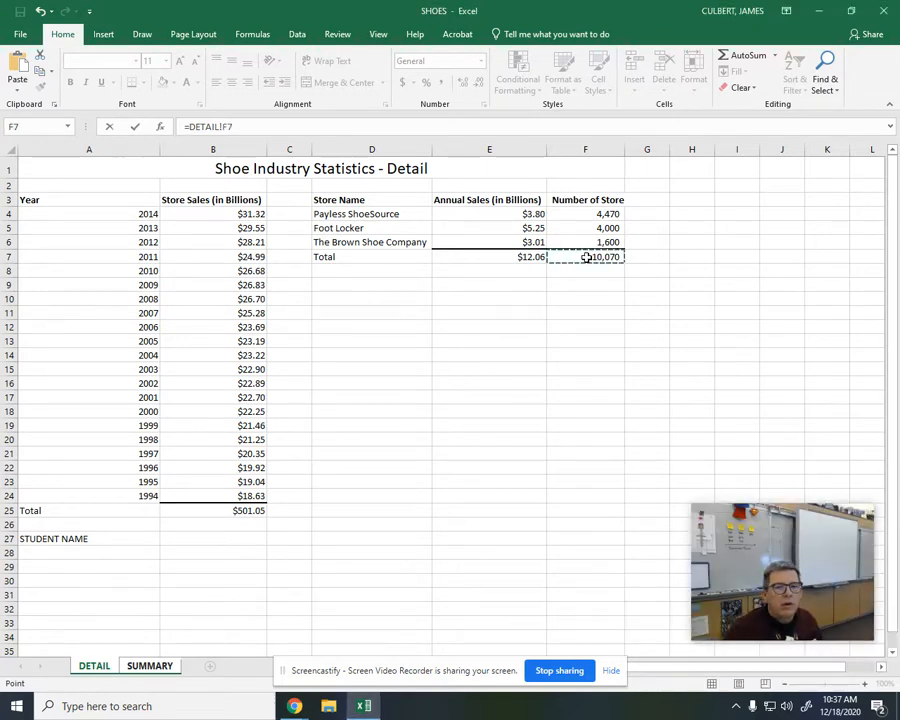
pyautogui.press('Return')
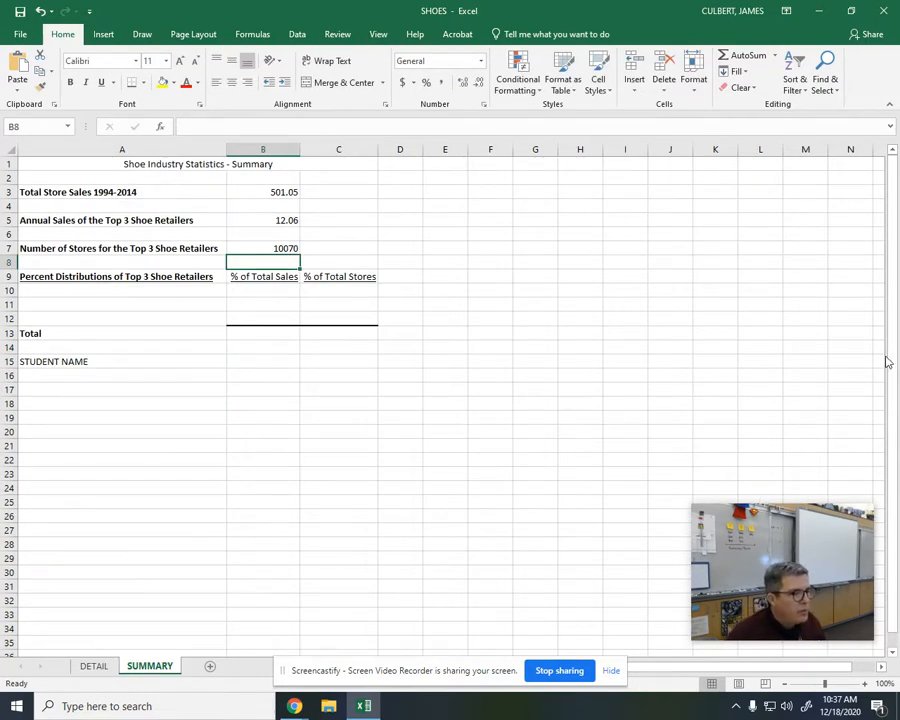
pyautogui.press('Down')
pyautogui.press('Down')
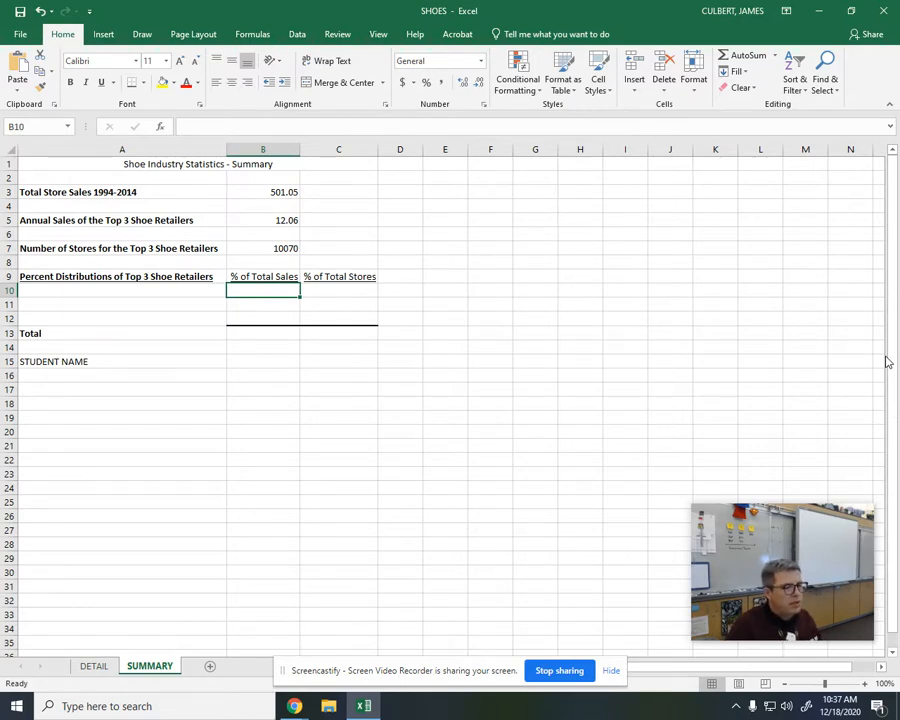
pyautogui.write('=')
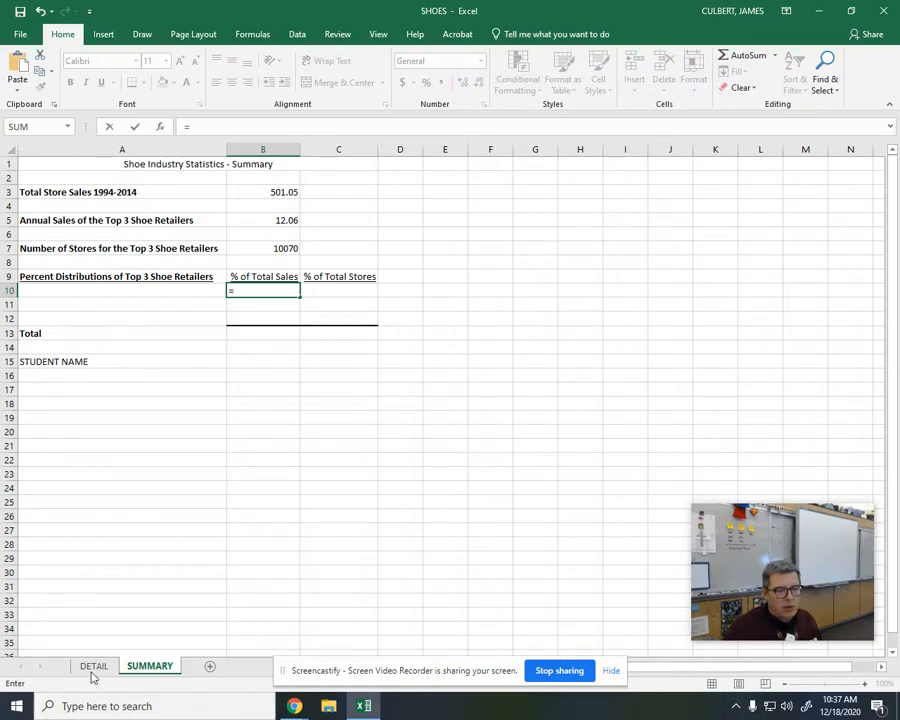
pyautogui.click(94, 666)
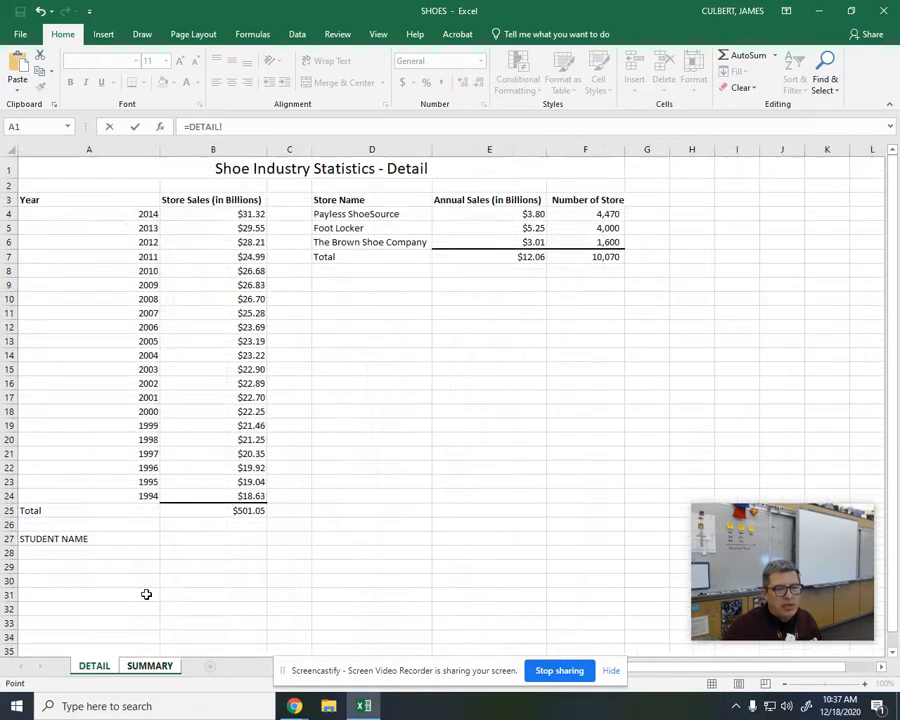
pyautogui.click(370, 215)
pyautogui.press('Return')
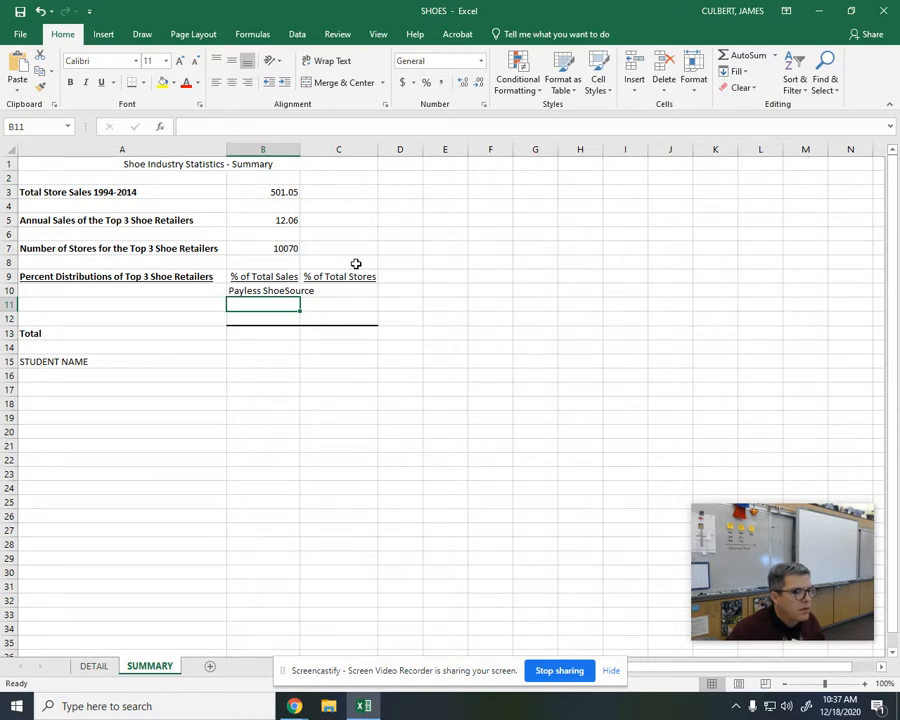
pyautogui.hotkey('ctrl', 'z')
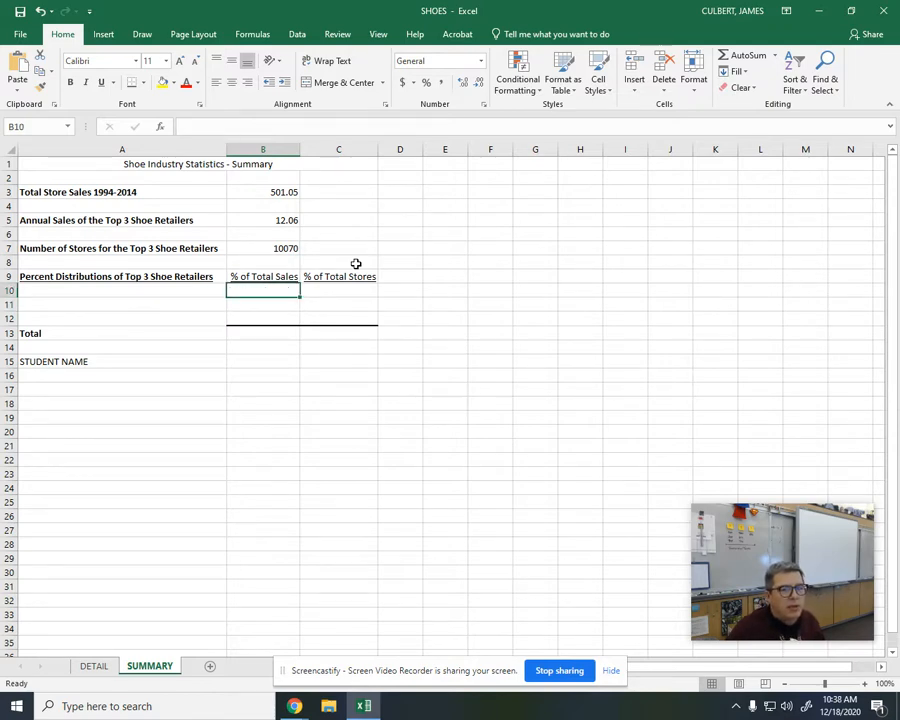
# - Enter =DETAIL!D4 in A10 to bring in the first store name from the DETAIL sheet
pyautogui.press('Left')
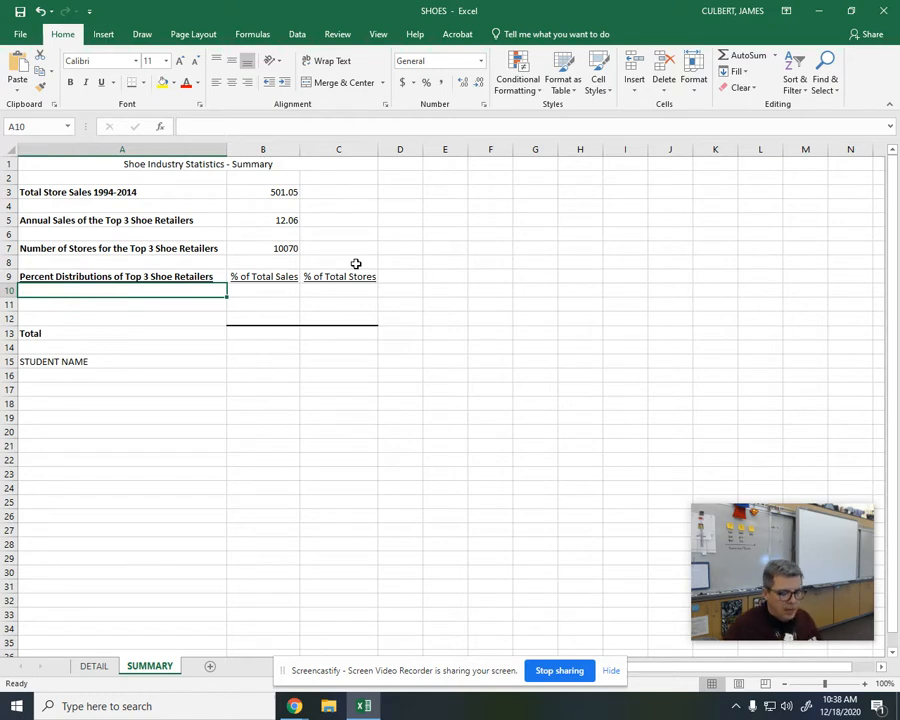
pyautogui.write('=')
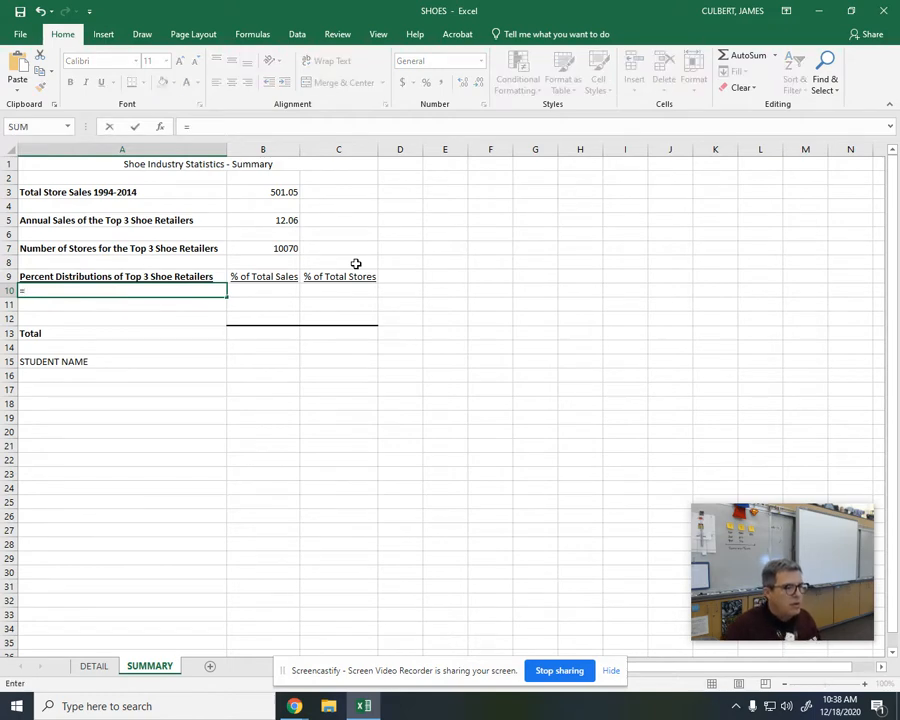
pyautogui.click(93, 666)
pyautogui.click(384, 214)
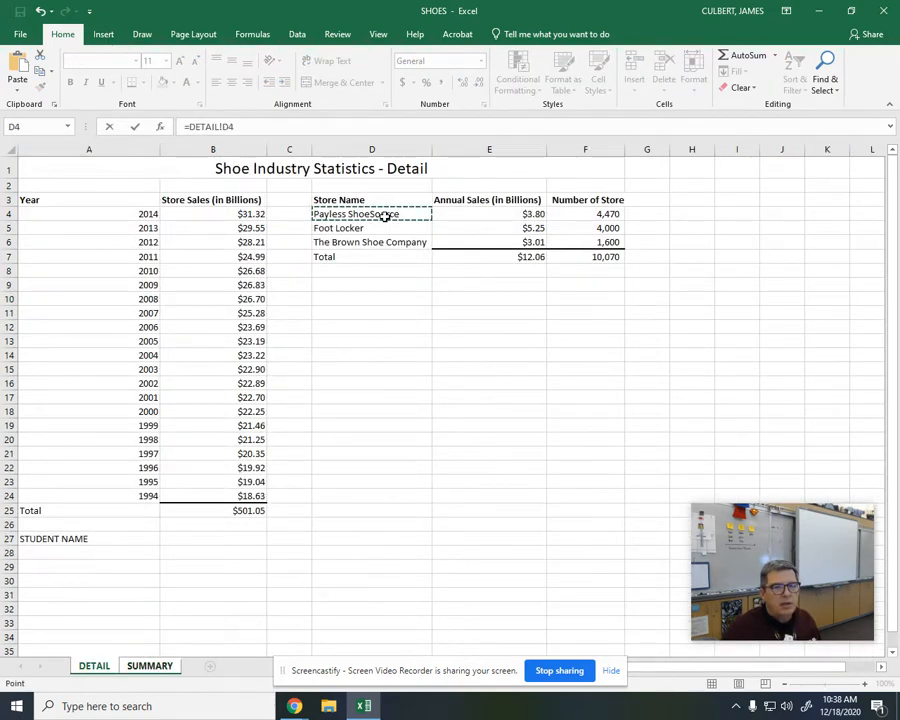
pyautogui.press('Return')
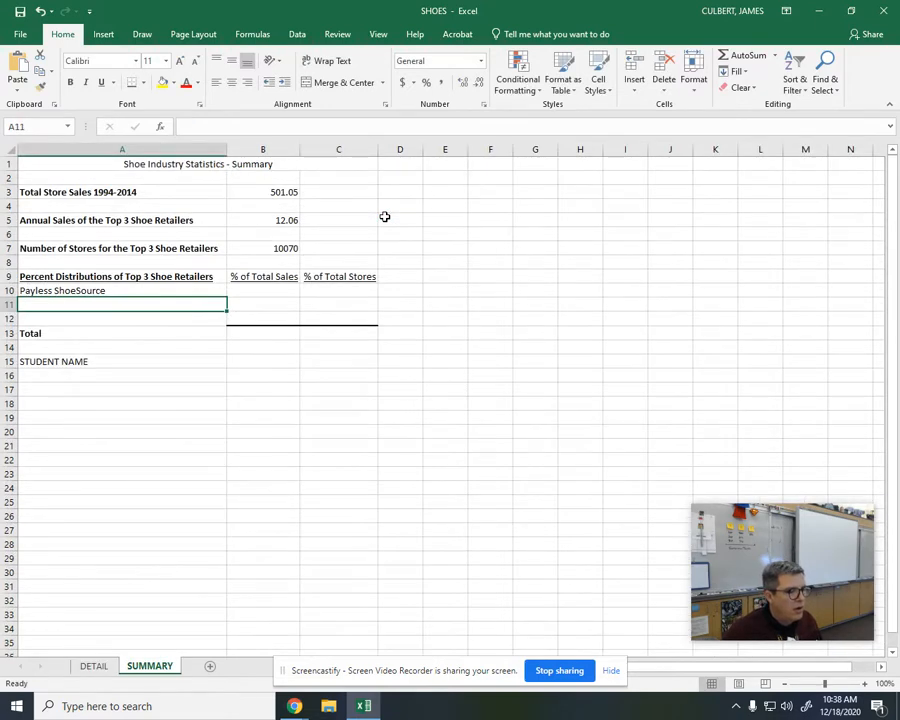
pyautogui.press('Up')
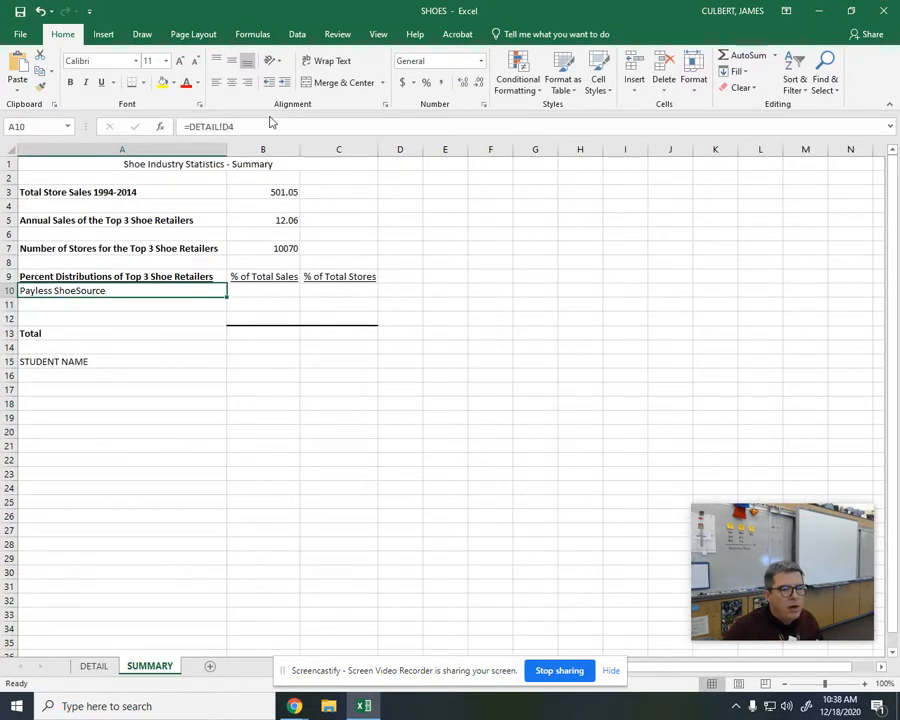
# - Fill the store name reference in A10 down through A12
pyautogui.moveTo(228, 297); pyautogui.dragTo(227, 326)
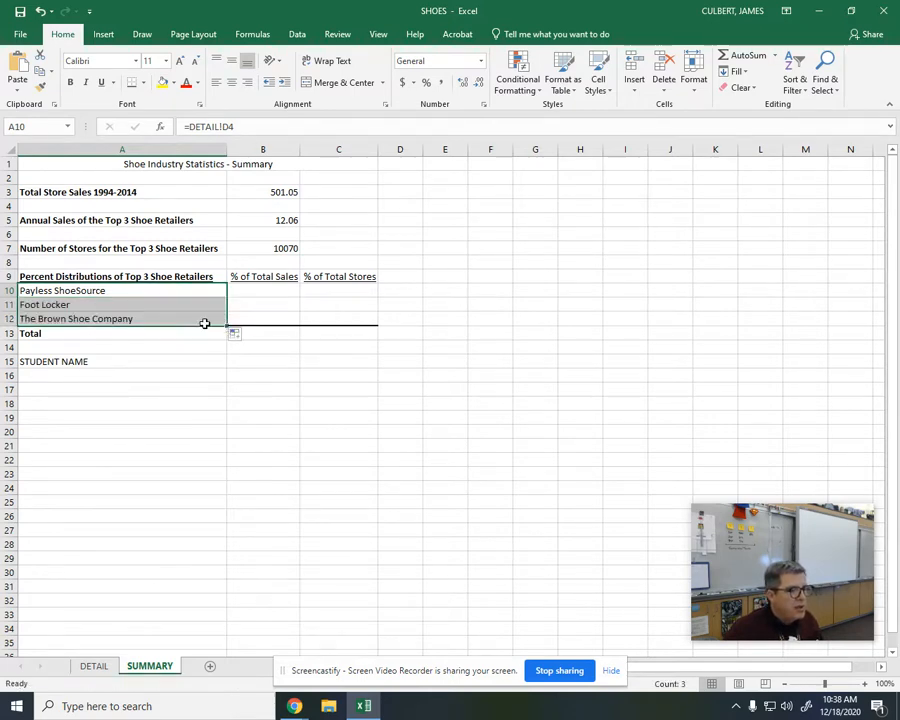
# - Enter =DETAIL!E4/DETAIL!$E$7 in B10 for the share of total sales and fill it down through B12
pyautogui.click(256, 286)
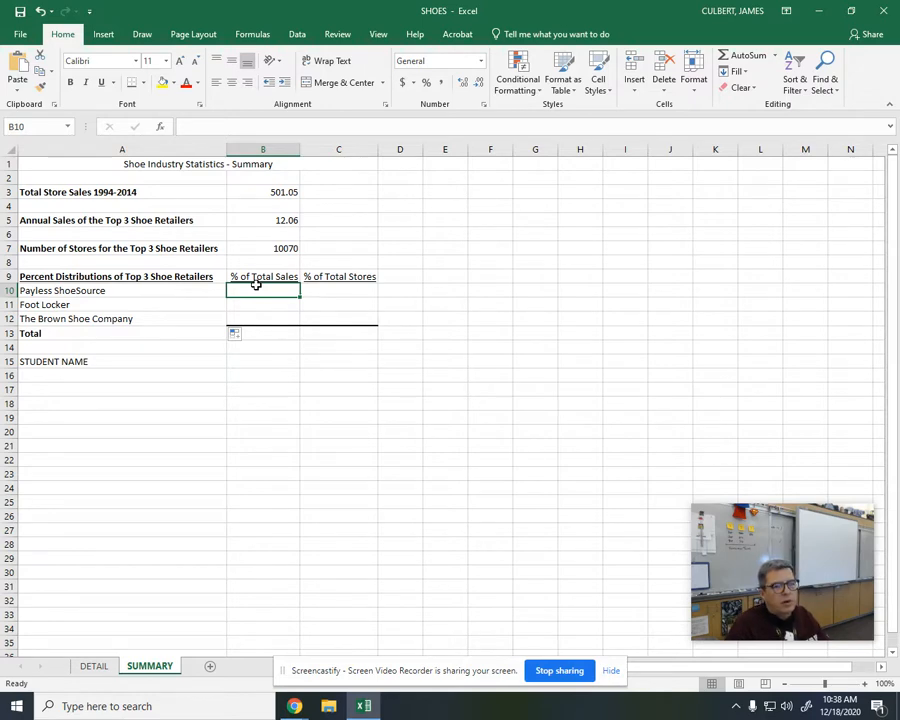
pyautogui.write('=')
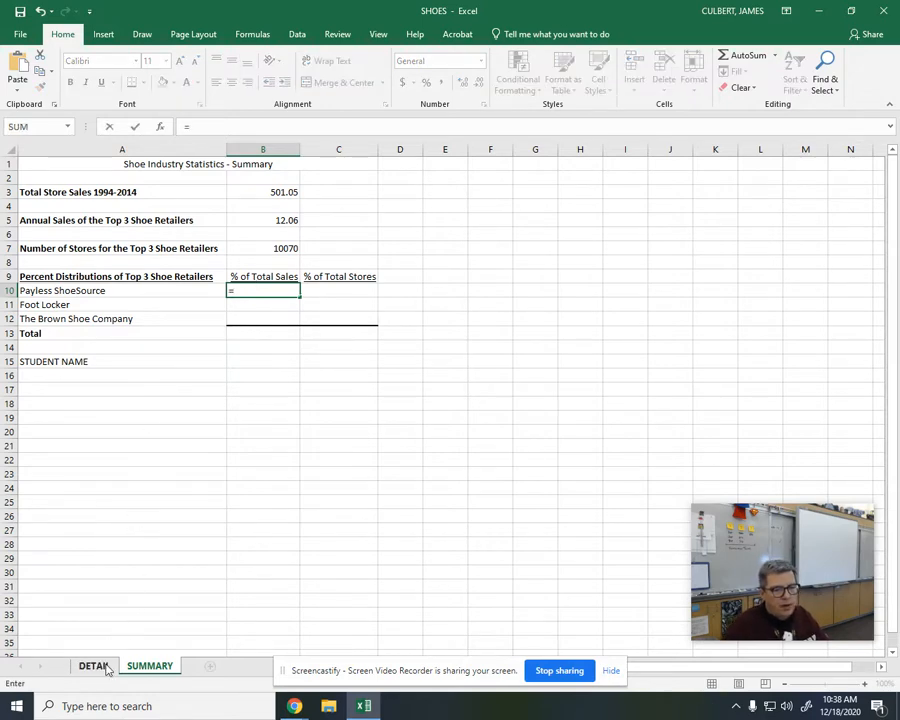
pyautogui.click(95, 665)
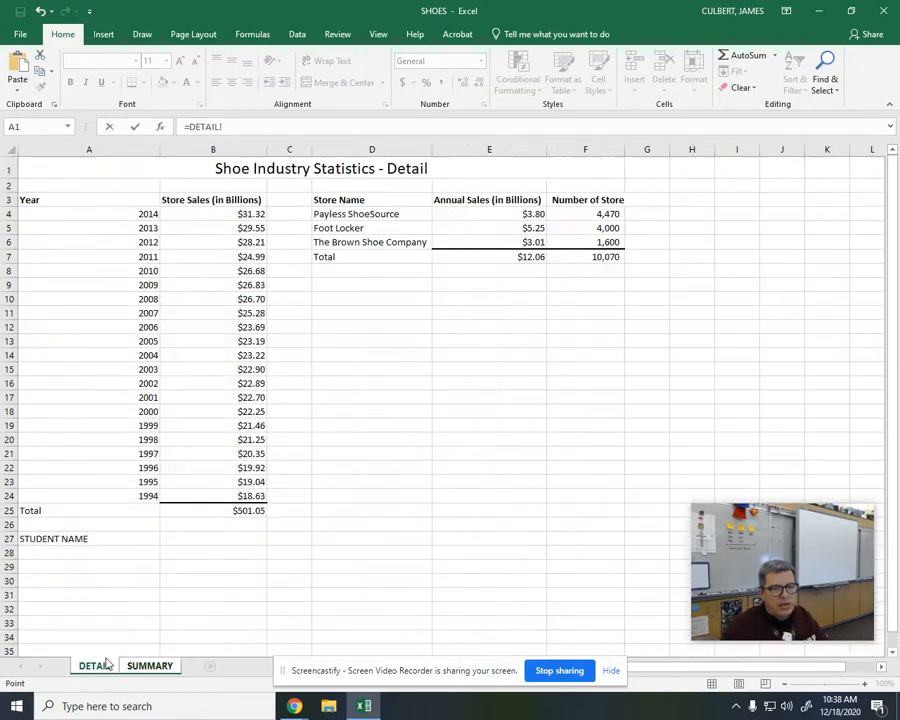
pyautogui.click(500, 220)
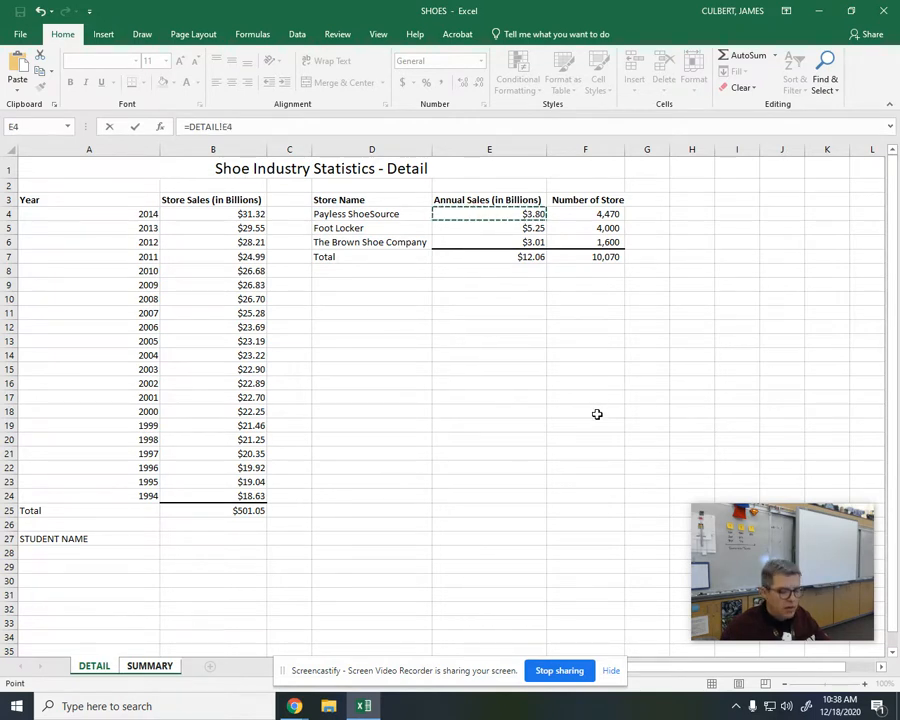
pyautogui.write('/')
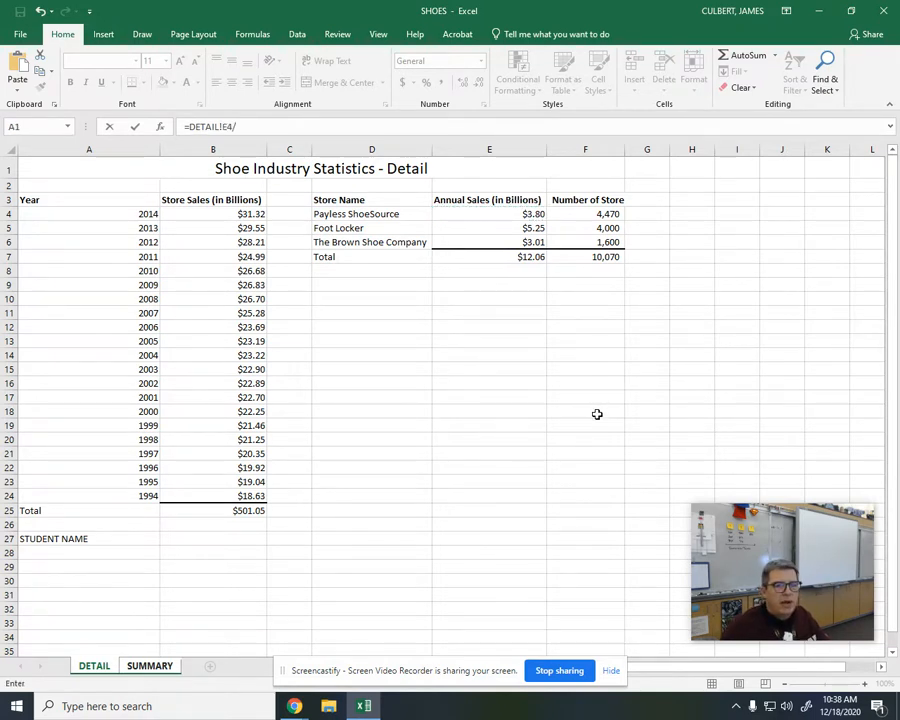
pyautogui.click(505, 257)
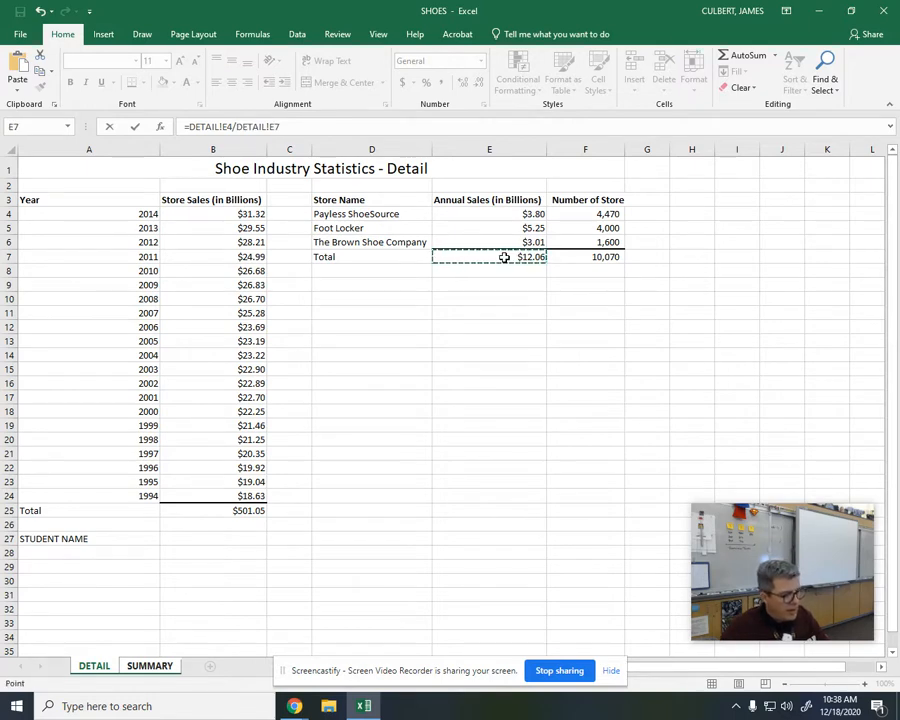
pyautogui.press('F4')
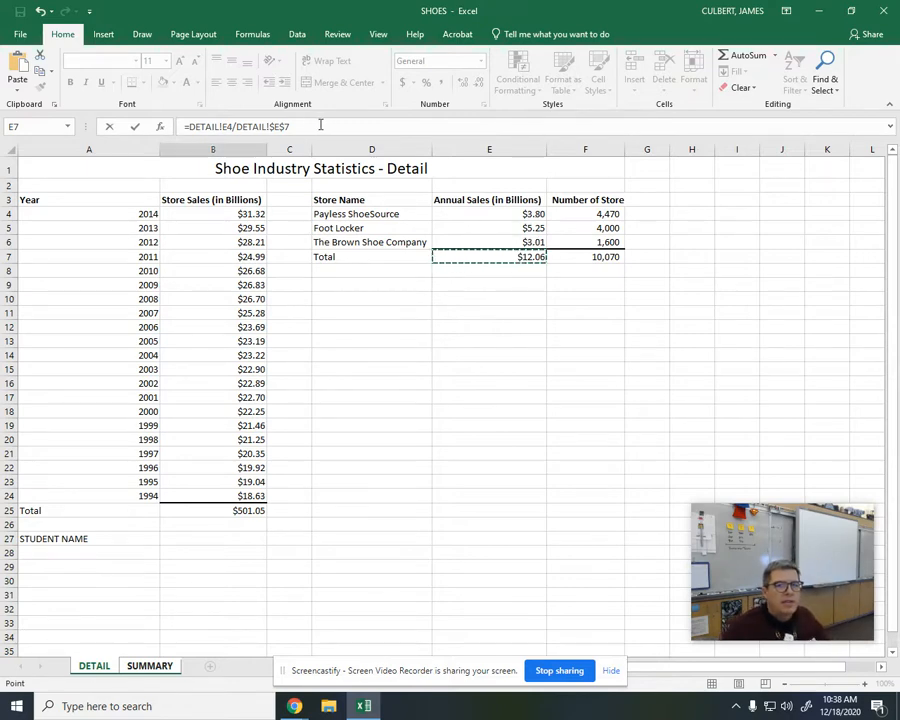
pyautogui.press('Return')
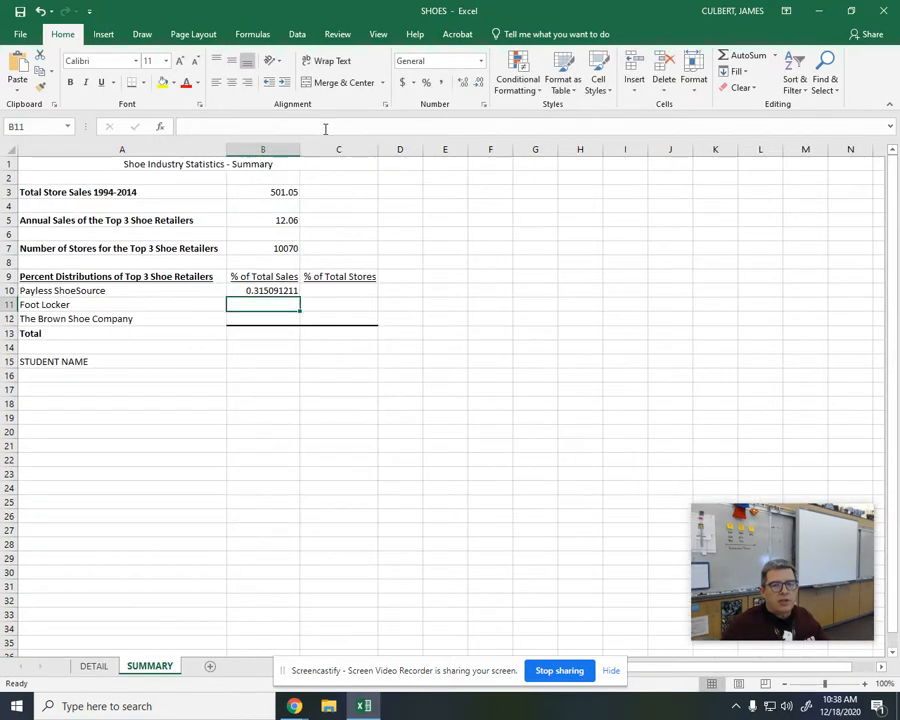
pyautogui.click(285, 288)
pyautogui.moveTo(299, 297); pyautogui.dragTo(301, 324)
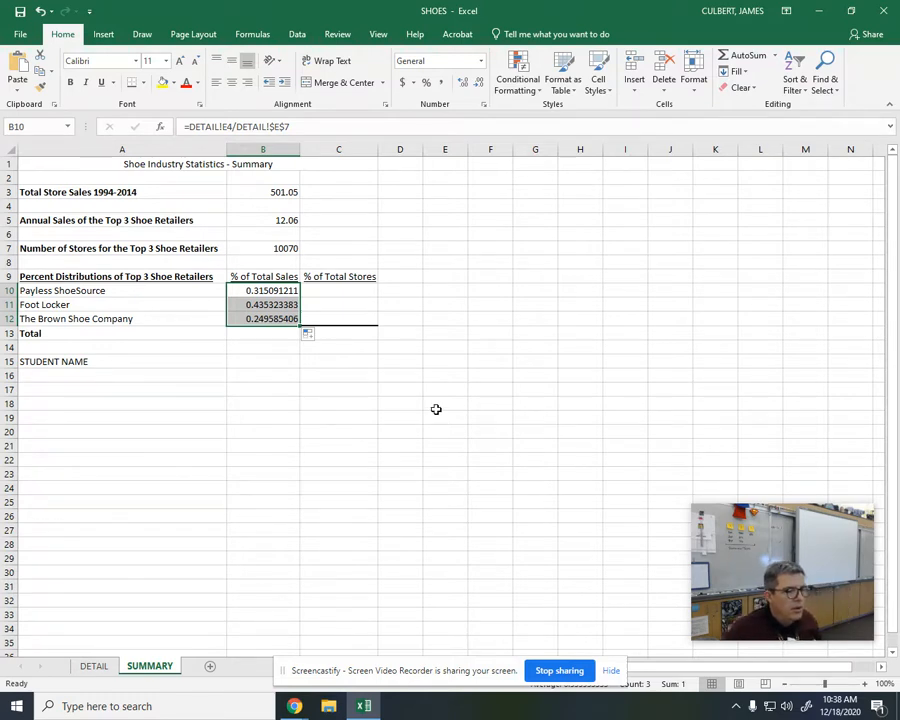
# - Enter =DETAIL!F4/DETAIL!$F$7 in C10 for the share of total stores and fill it down through C12
pyautogui.click(352, 289)
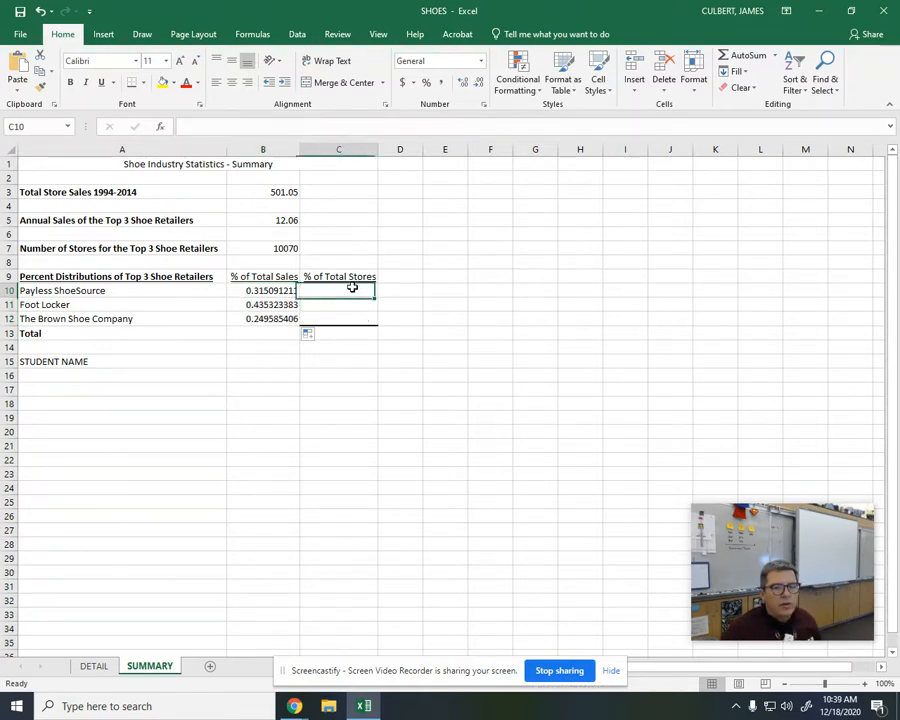
pyautogui.write('=')
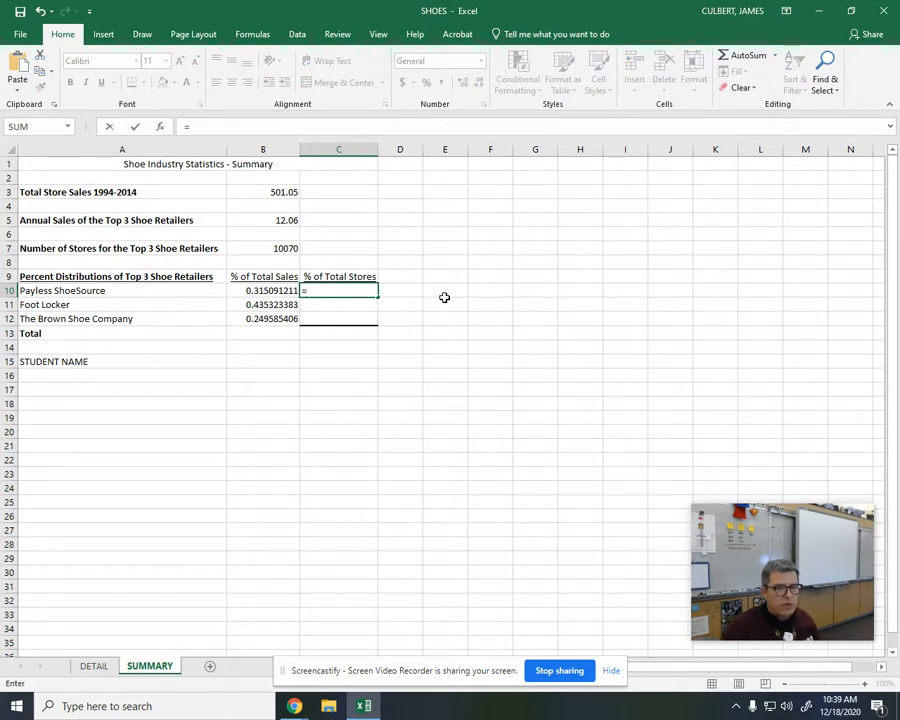
pyautogui.click(100, 668)
pyautogui.click(603, 215)
pyautogui.write('/')
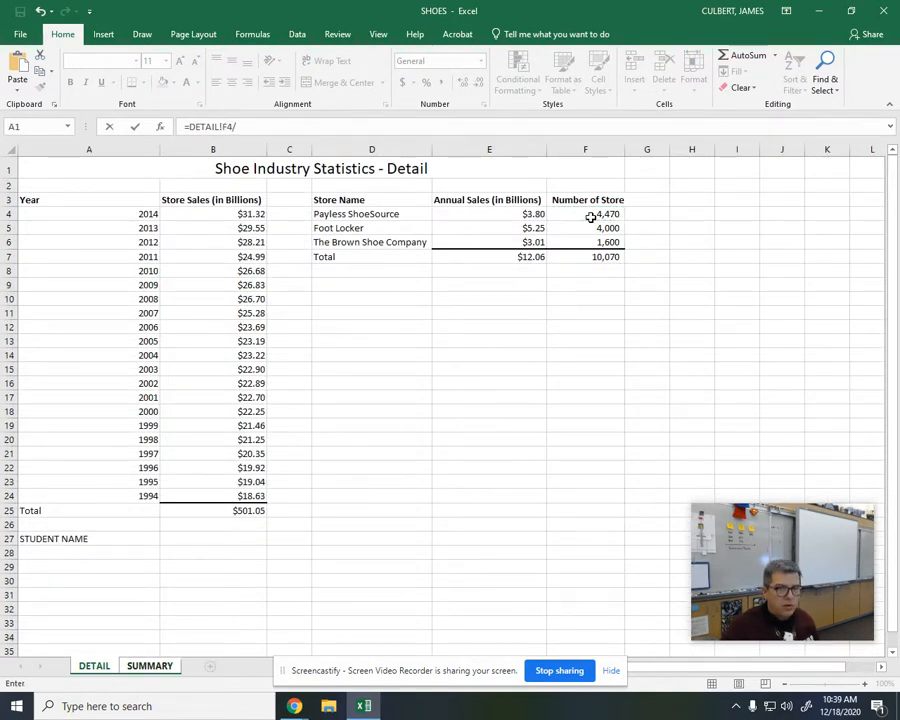
pyautogui.click(604, 257)
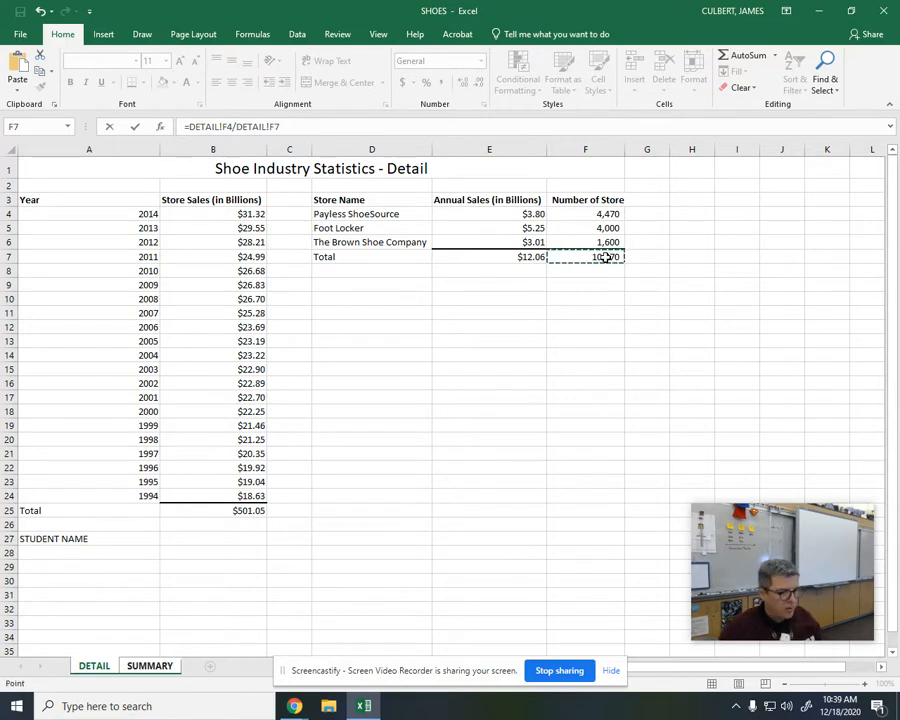
pyautogui.press('Return')
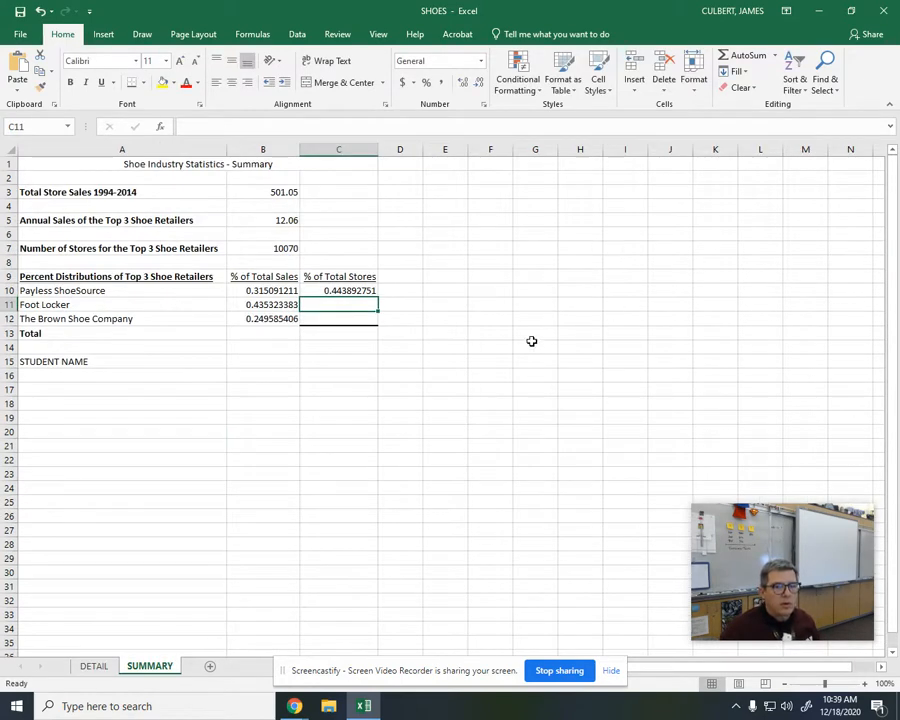
pyautogui.click(362, 290)
pyautogui.moveTo(377, 297); pyautogui.dragTo(374, 322)
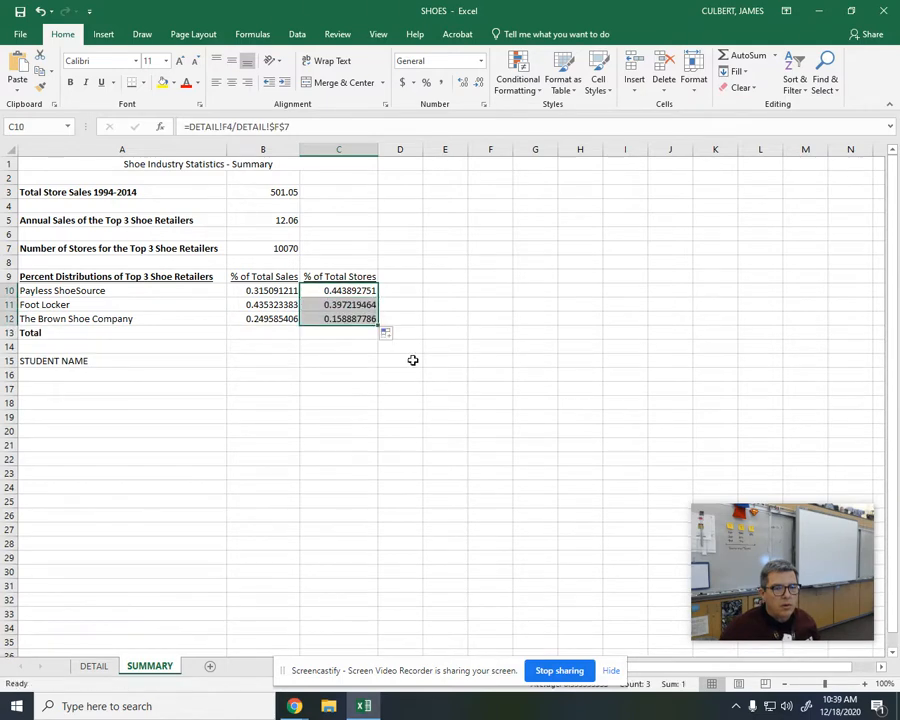
pyautogui.click(400, 361)
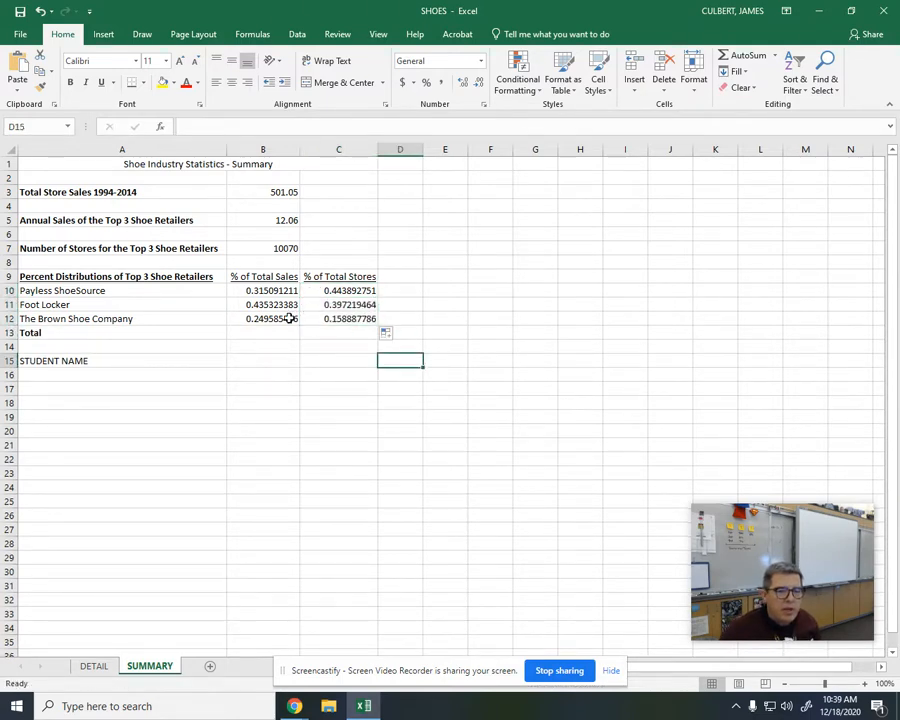
# - Reapply the bottom border to B12:C12 above the Total row
pyautogui.moveTo(290, 318); pyautogui.dragTo(318, 317)
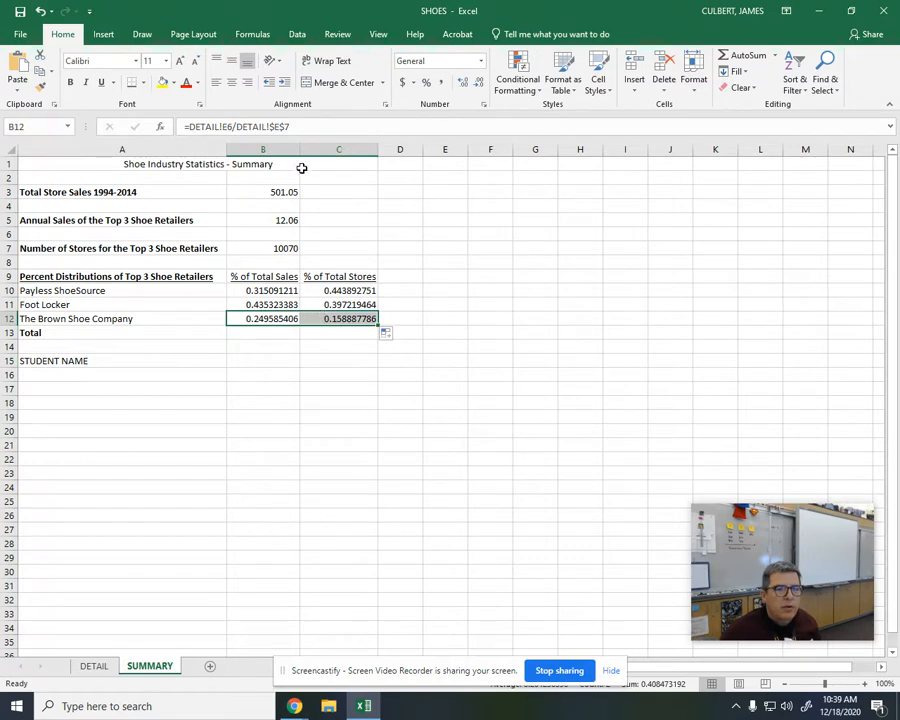
pyautogui.click(130, 83)
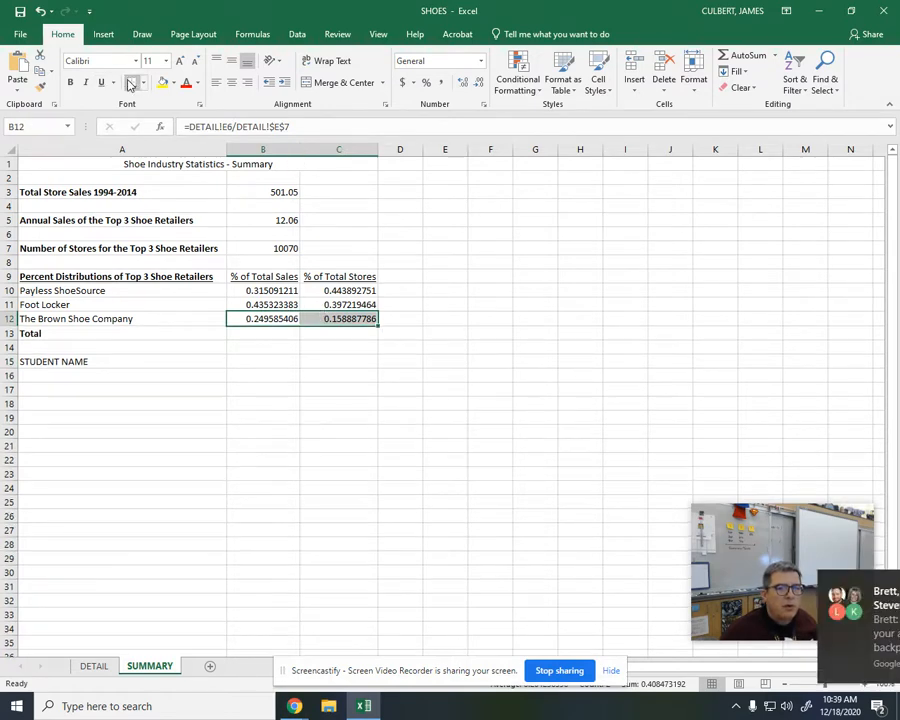
pyautogui.click(872, 583)
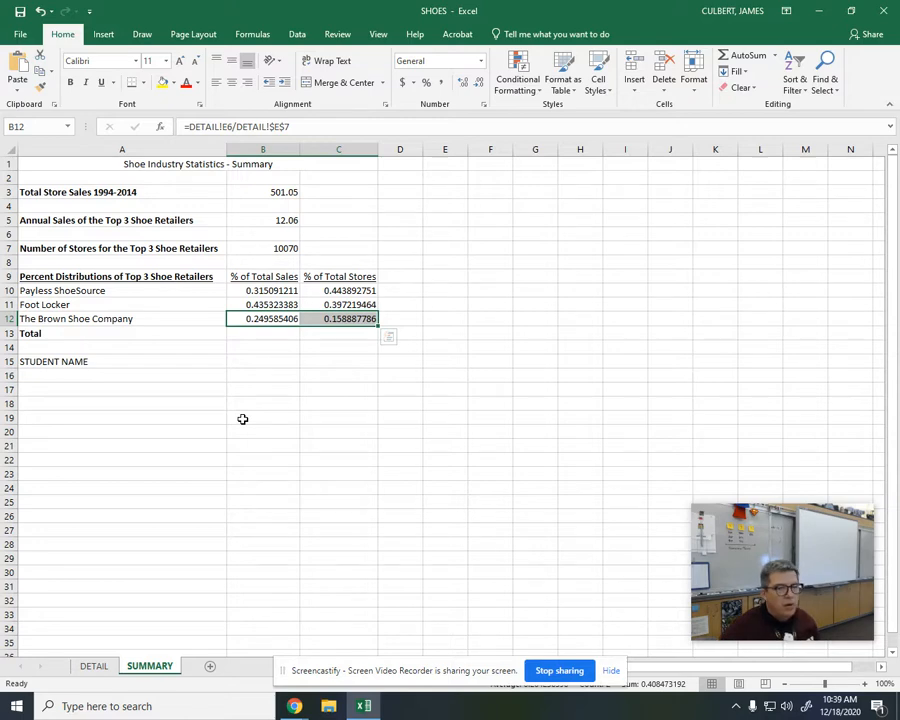
# - Total the sales percentages with =SUM(B10:B12) in B13 and copy the formula across to C13
pyautogui.press('Down')
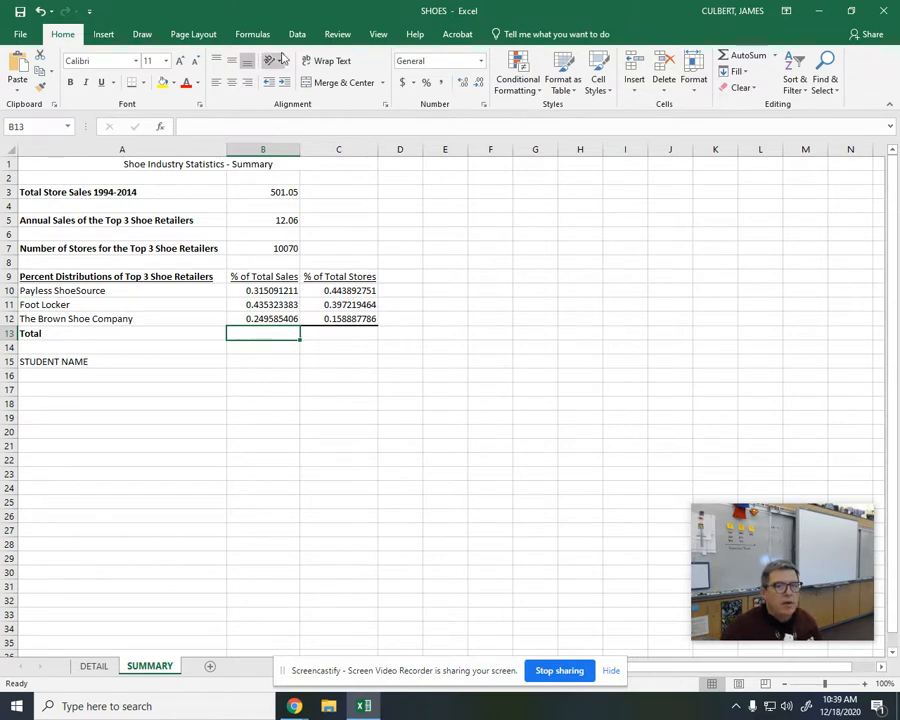
pyautogui.click(252, 37)
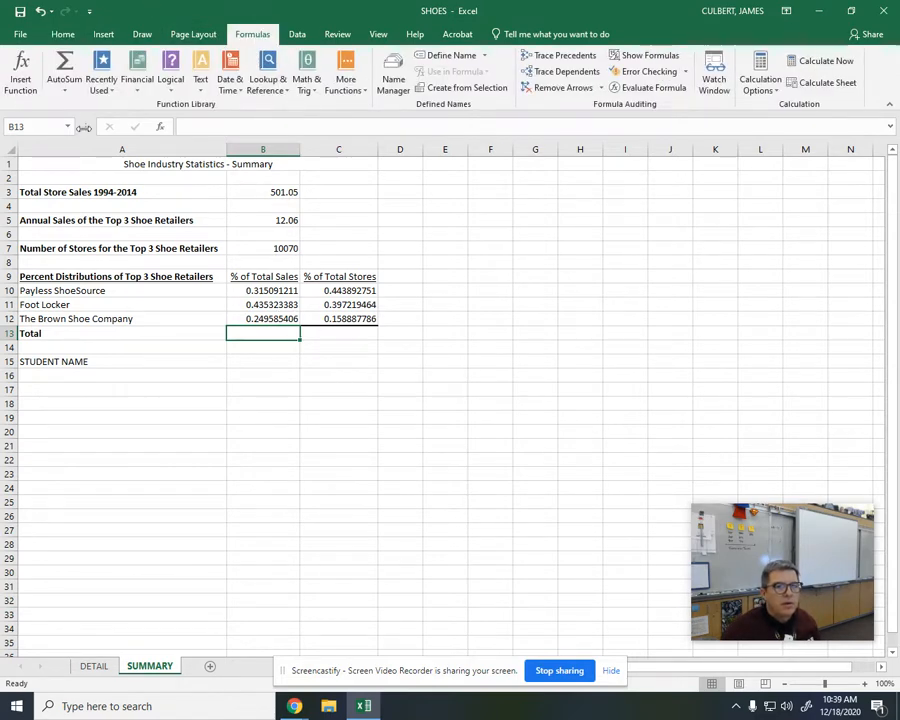
pyautogui.click(64, 66)
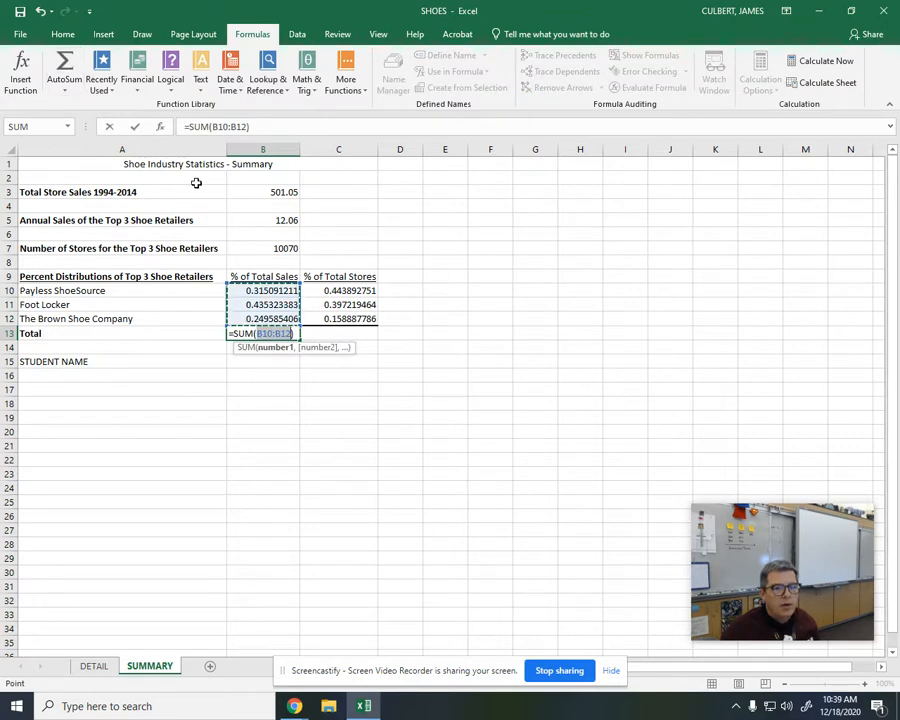
pyautogui.press('Return')
pyautogui.click(293, 334)
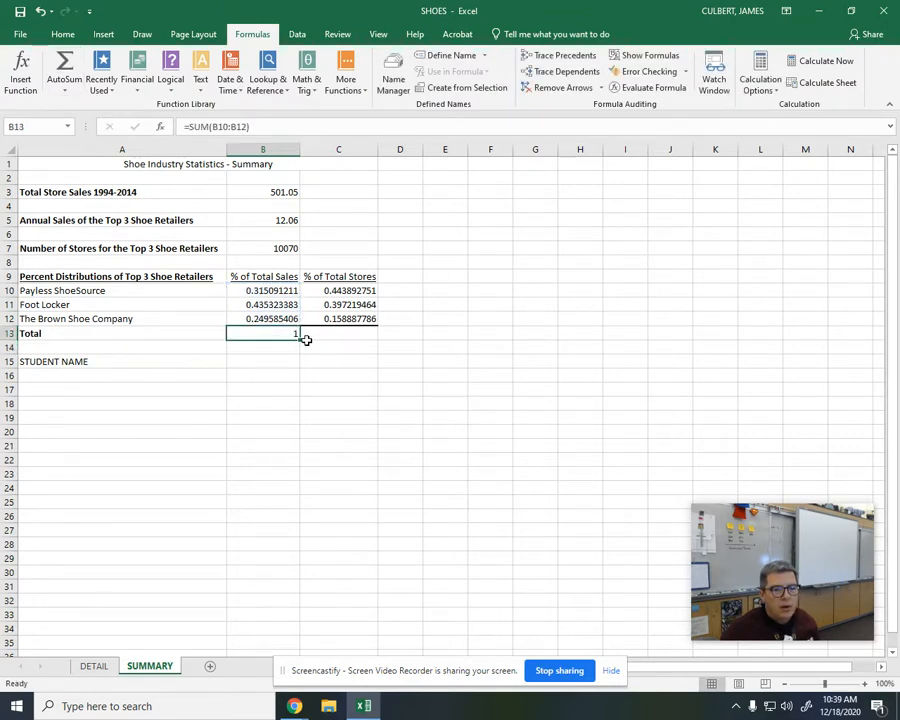
pyautogui.moveTo(300, 339); pyautogui.dragTo(343, 343)
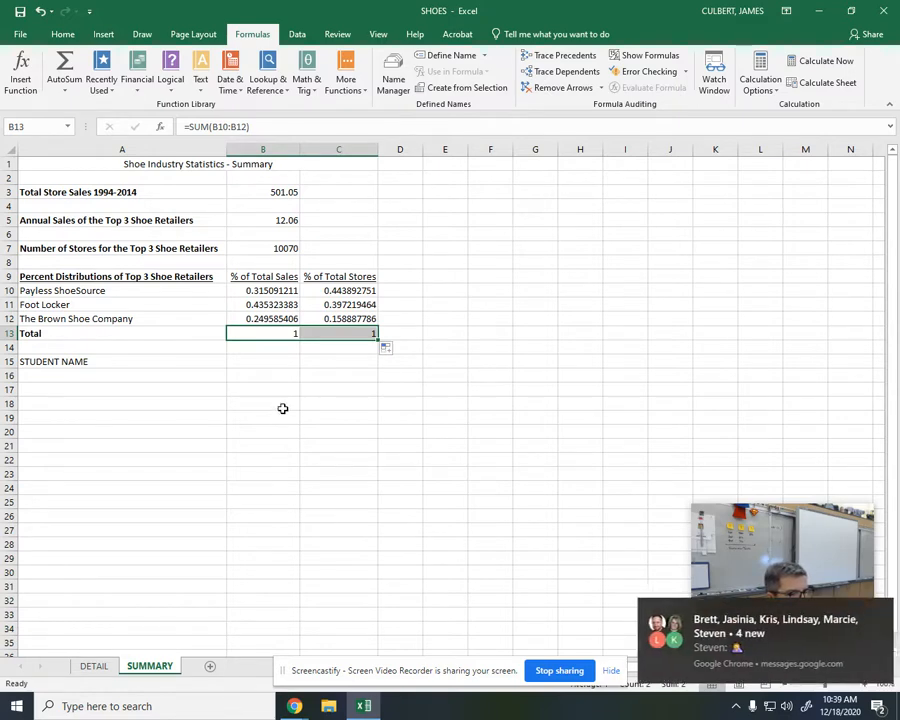
pyautogui.click(876, 613)
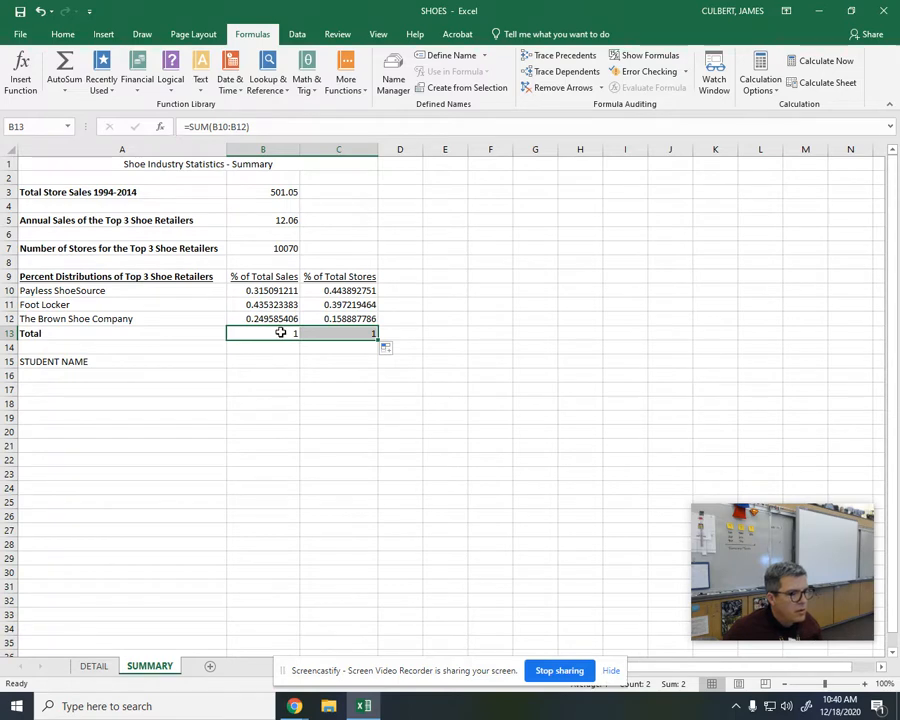
# - Format the two sales totals in B3 and B5 as Currency
pyautogui.click(281, 291)
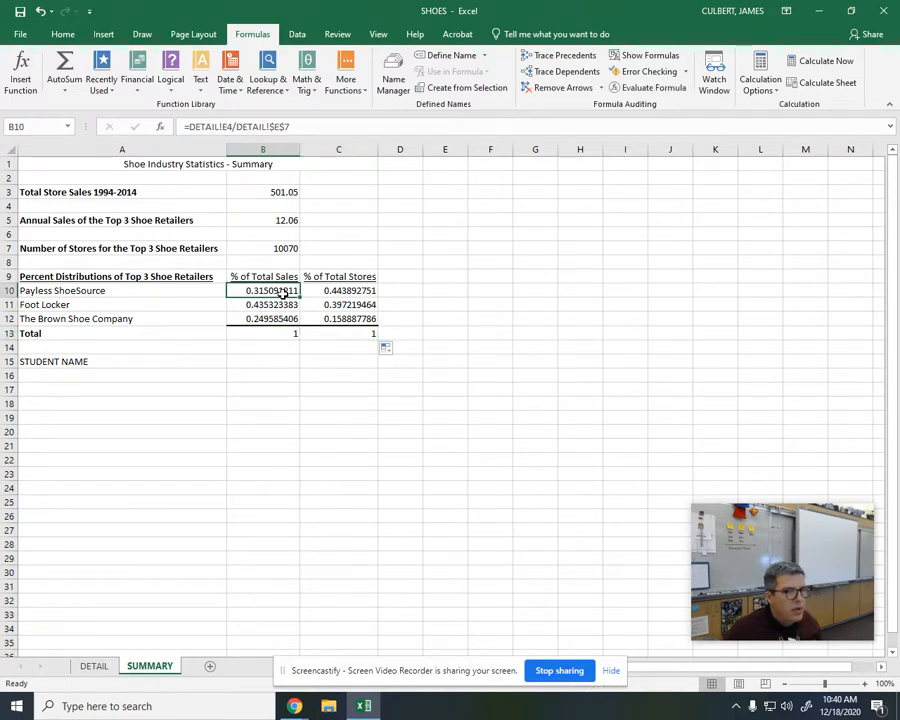
pyautogui.click(271, 192)
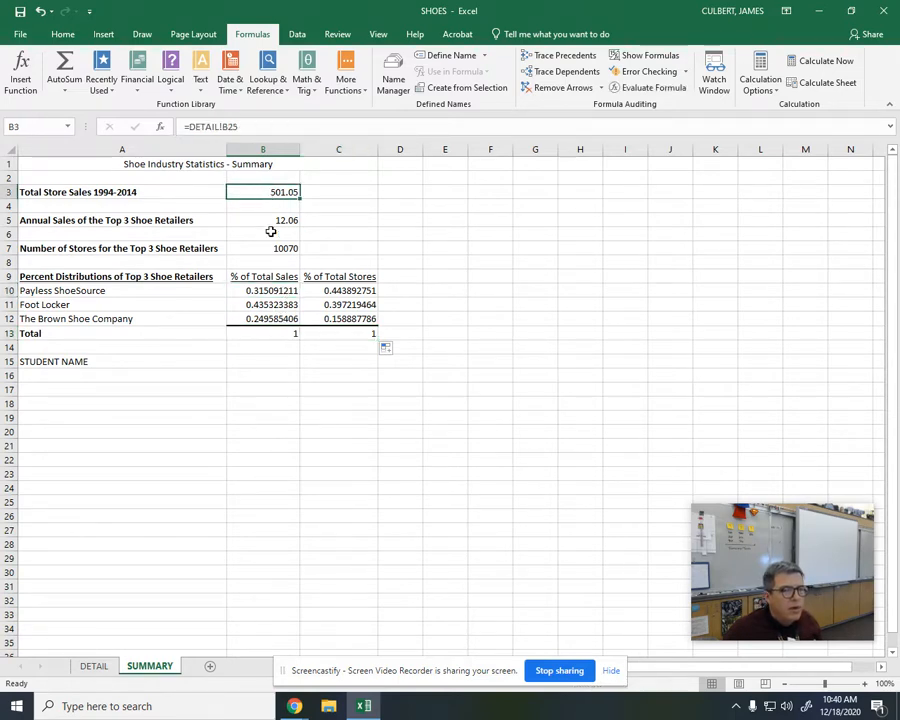
pyautogui.keyDown('ctrl'); pyautogui.click(272, 220); pyautogui.keyUp('ctrl')
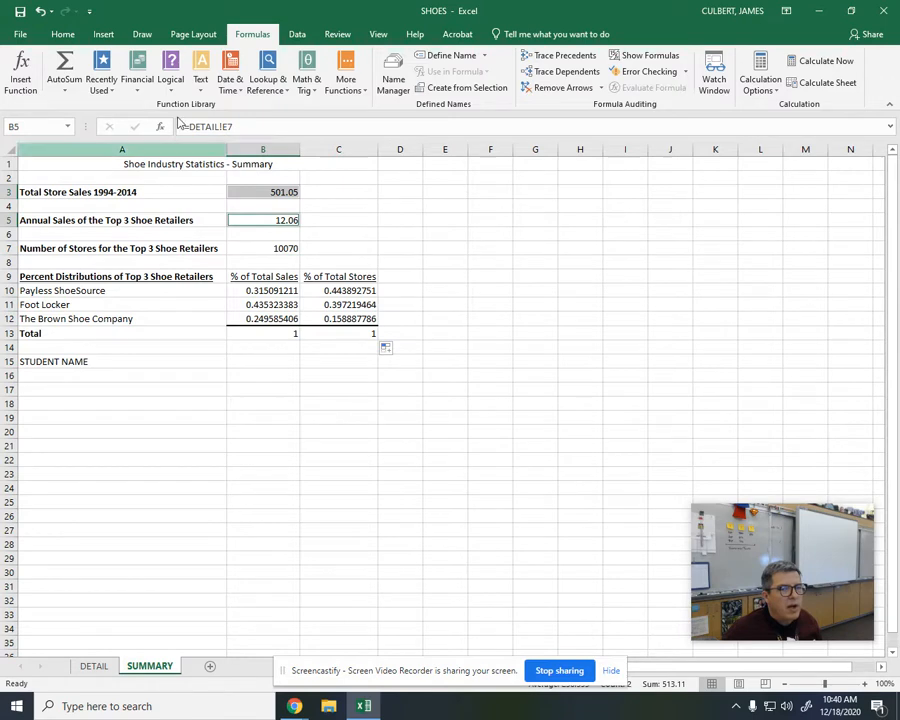
pyautogui.click(60, 35)
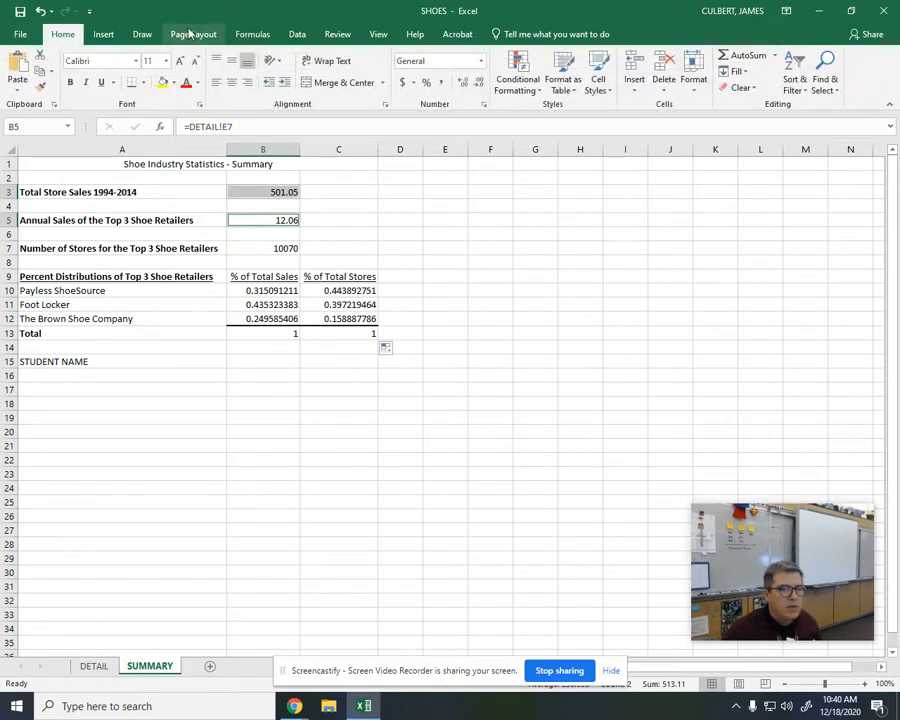
pyautogui.click(481, 62)
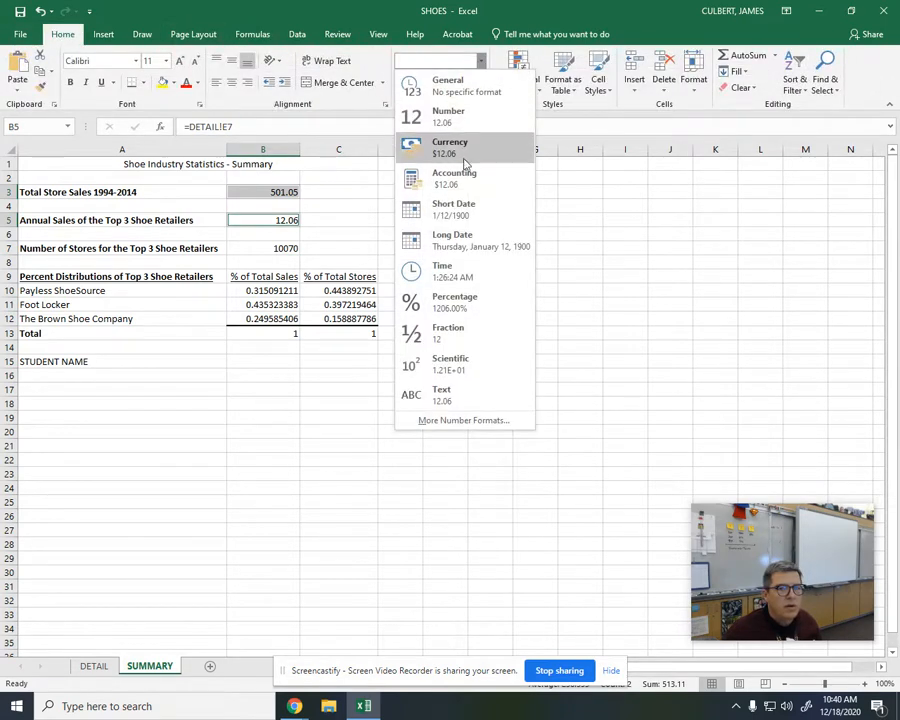
pyautogui.click(460, 152)
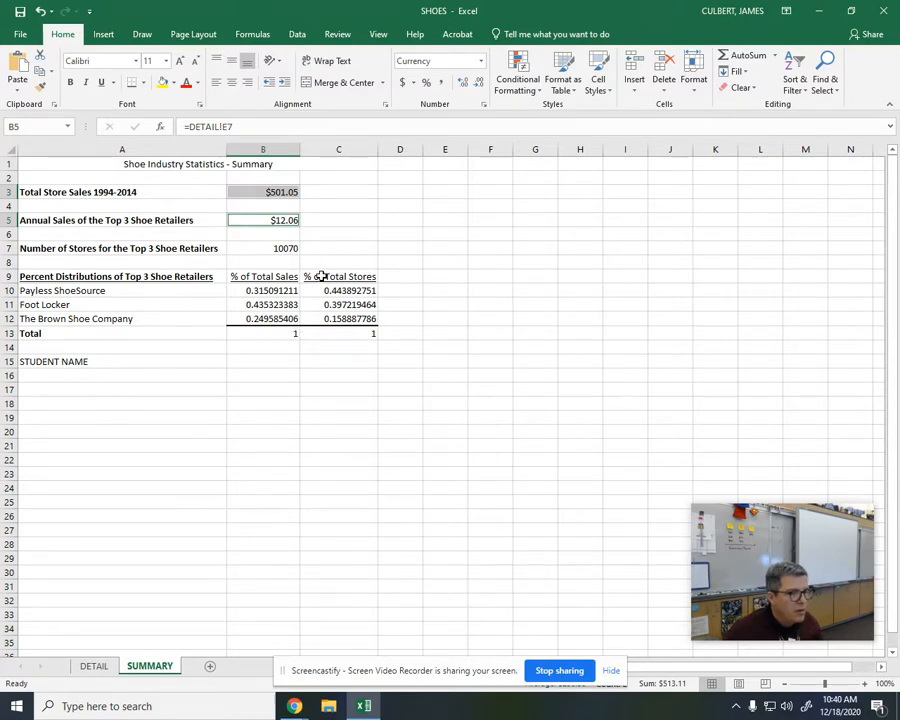
# - Format the number of stores in B7 with a thousands comma and no decimal places
pyautogui.click(283, 247)
pyautogui.click(442, 83)
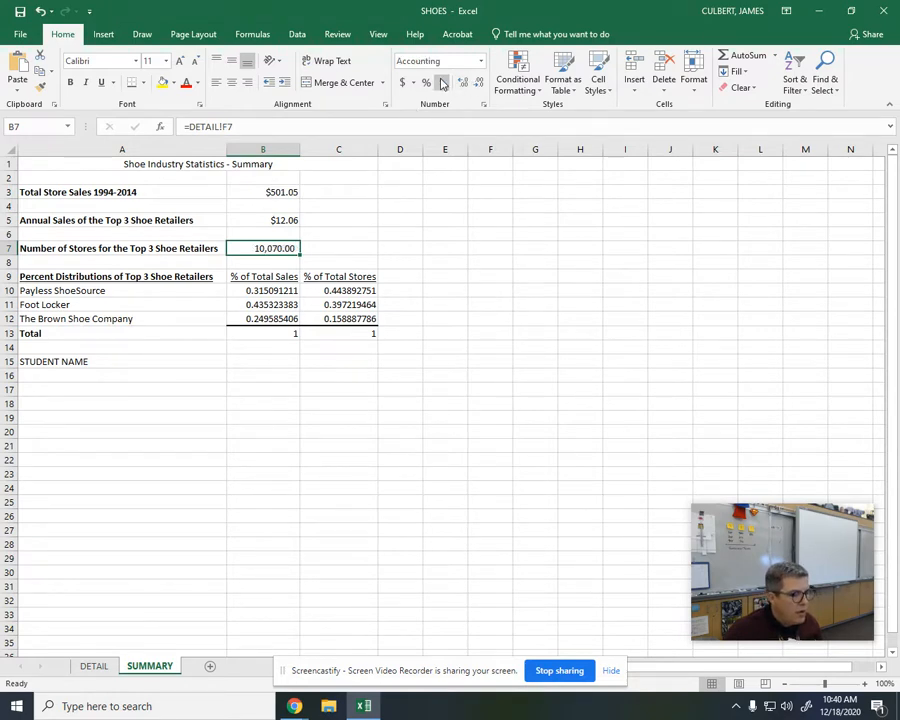
pyautogui.click(479, 84)
pyautogui.click(479, 84)
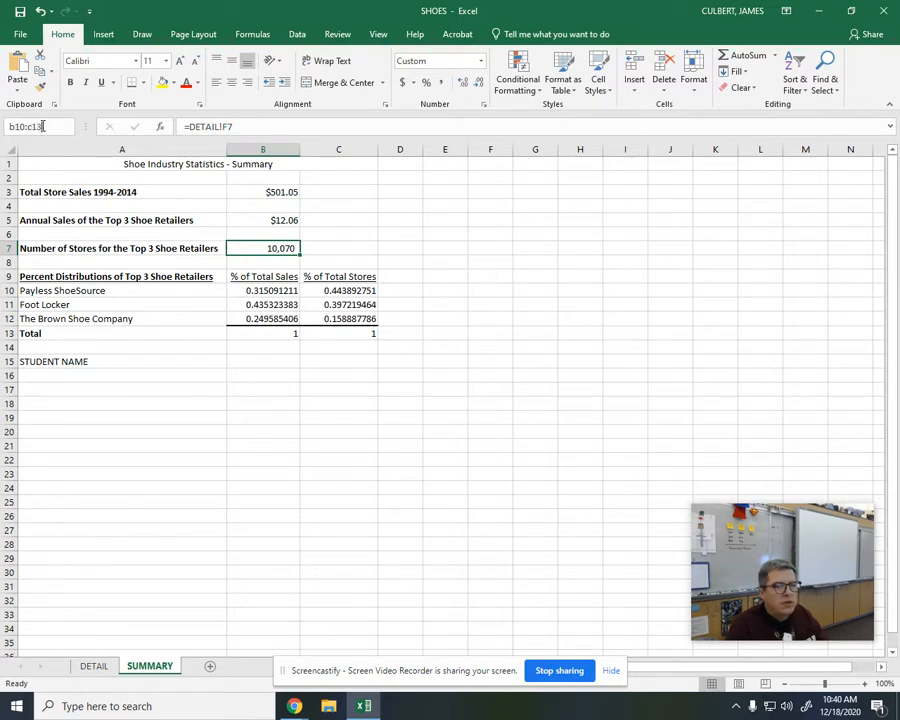
# - Format the percent distribution cells B10:C13 on the SUMMARY sheet as percentages with no decimal places
pyautogui.click(42, 126)
pyautogui.write('b10:c13')
pyautogui.press('Return')
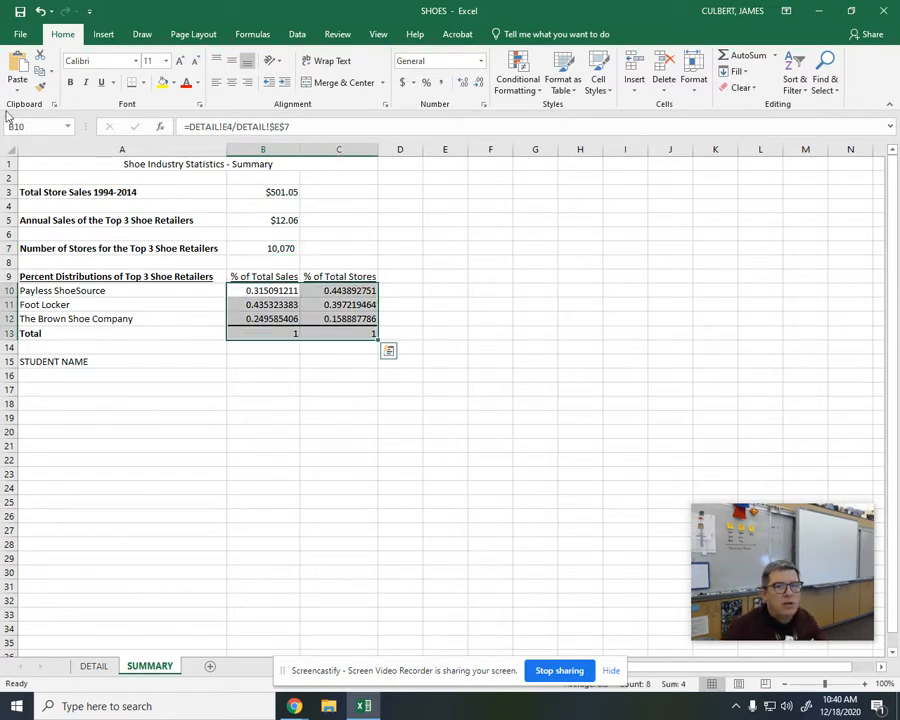
pyautogui.click(425, 83)
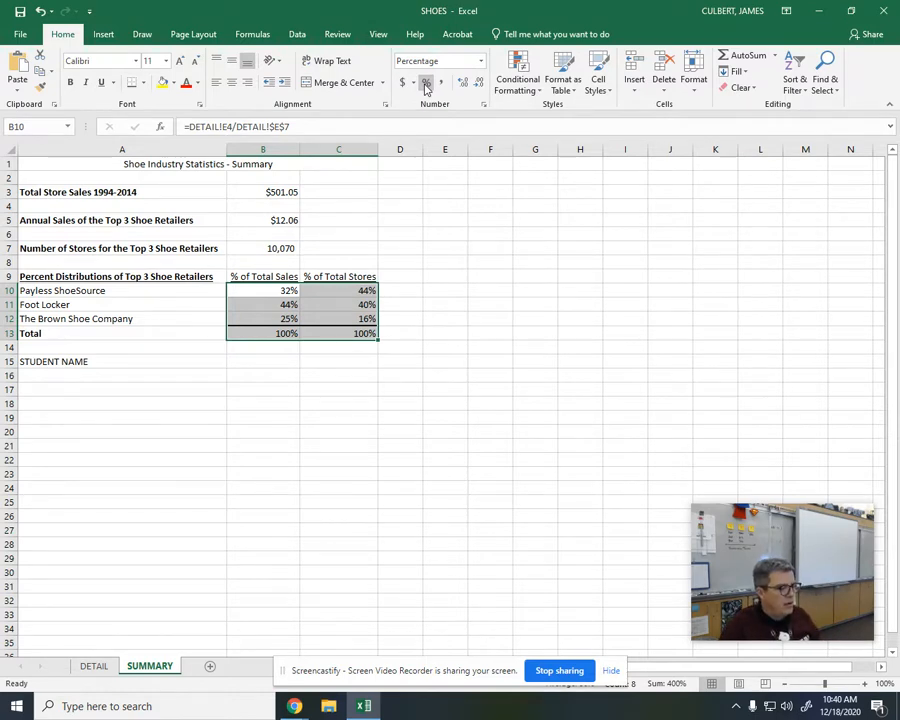
pyautogui.click(191, 36)
pyautogui.click(108, 78)
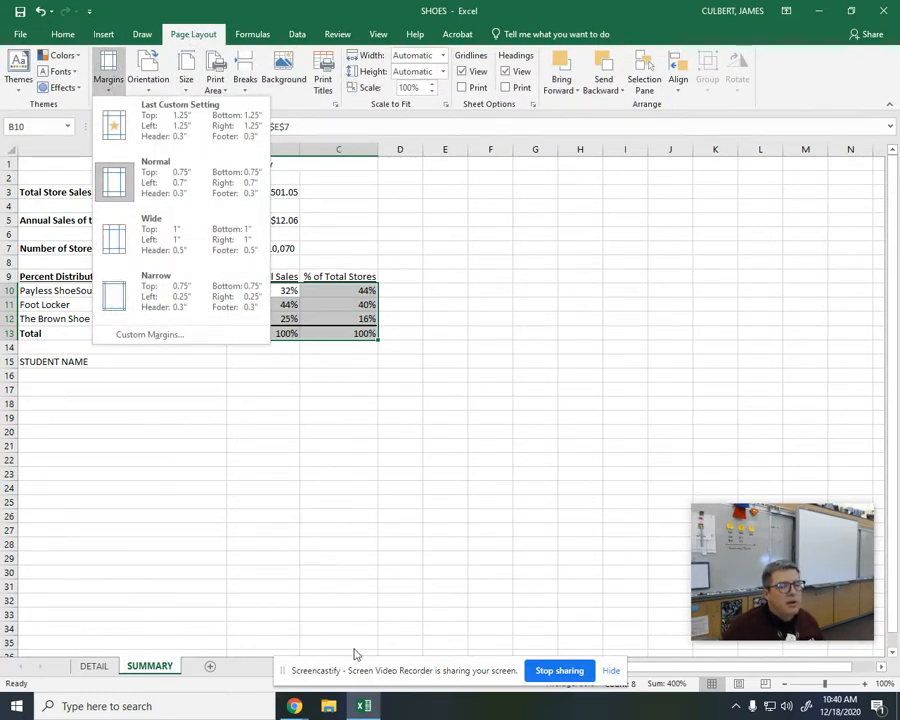
pyautogui.click(252, 445)
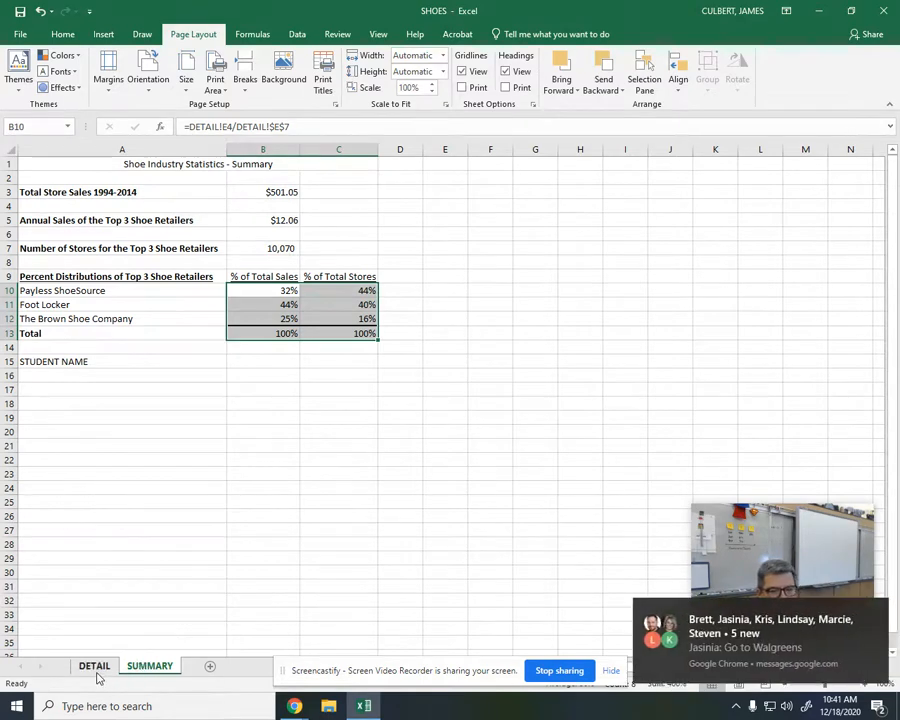
pyautogui.hotkey('ctrl', 'q')
pyautogui.click(875, 611)
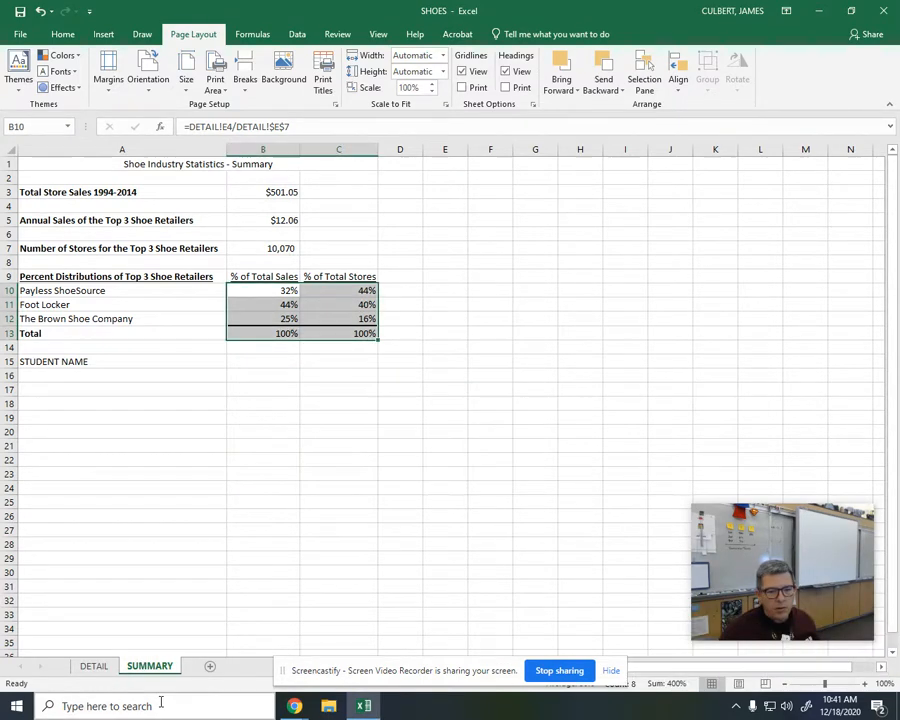
# - Group the DETAIL and SUMMARY sheets and center both on the page horizontally and vertically
pyautogui.keyDown('ctrl'); pyautogui.click(97, 667); pyautogui.keyUp('ctrl')
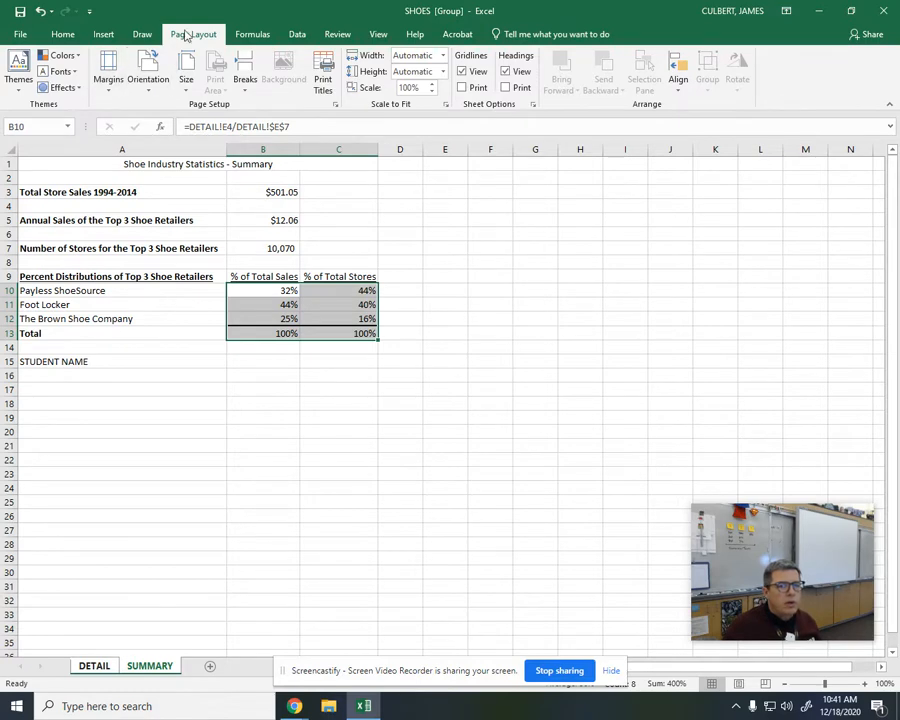
pyautogui.click(115, 88)
pyautogui.click(140, 335)
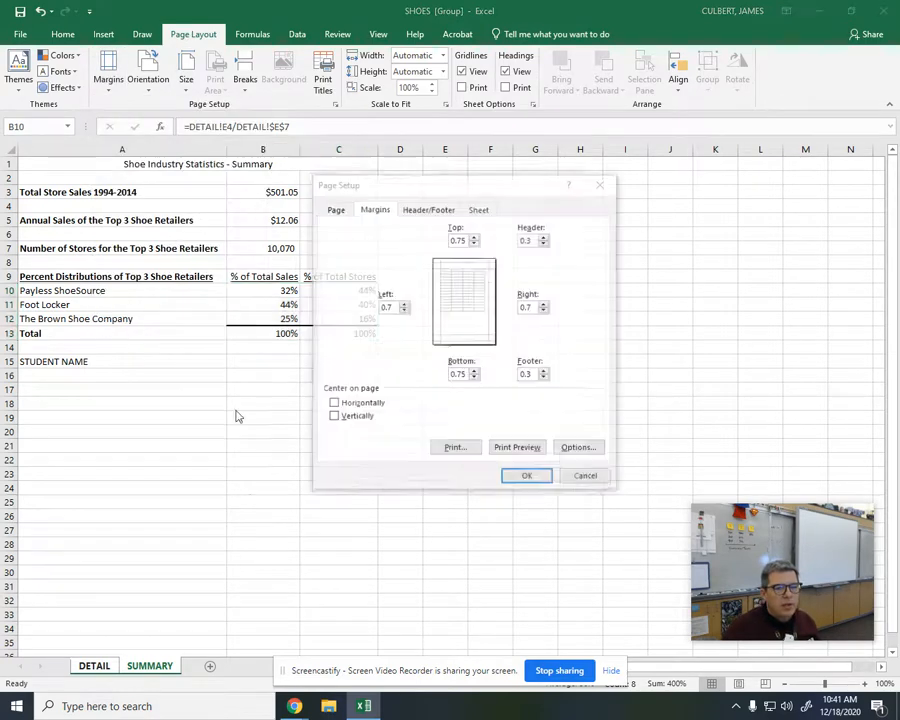
pyautogui.click(333, 403)
pyautogui.click(334, 417)
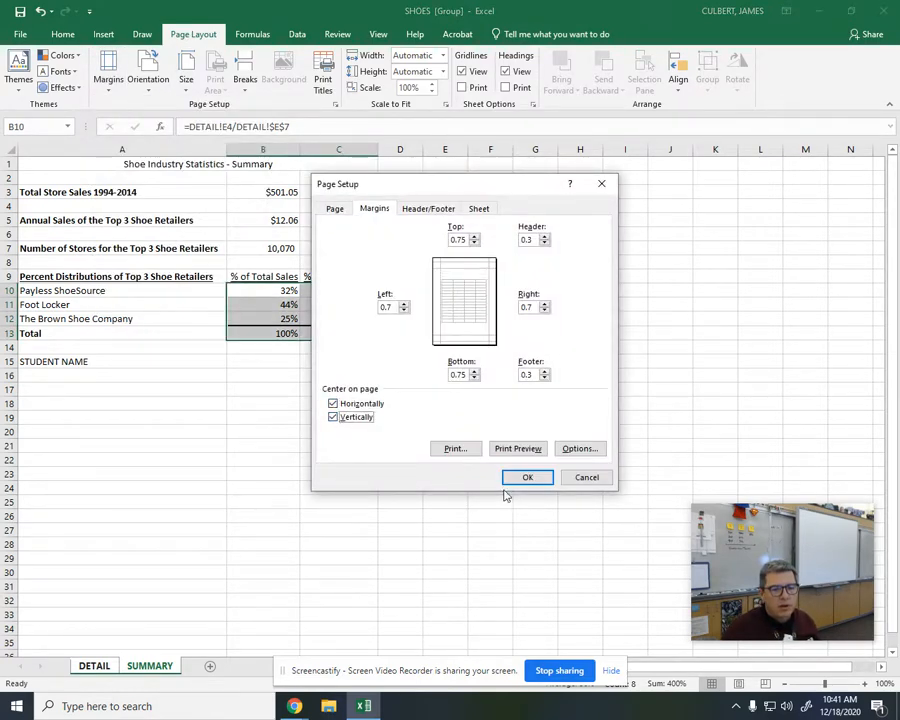
pyautogui.click(513, 477)
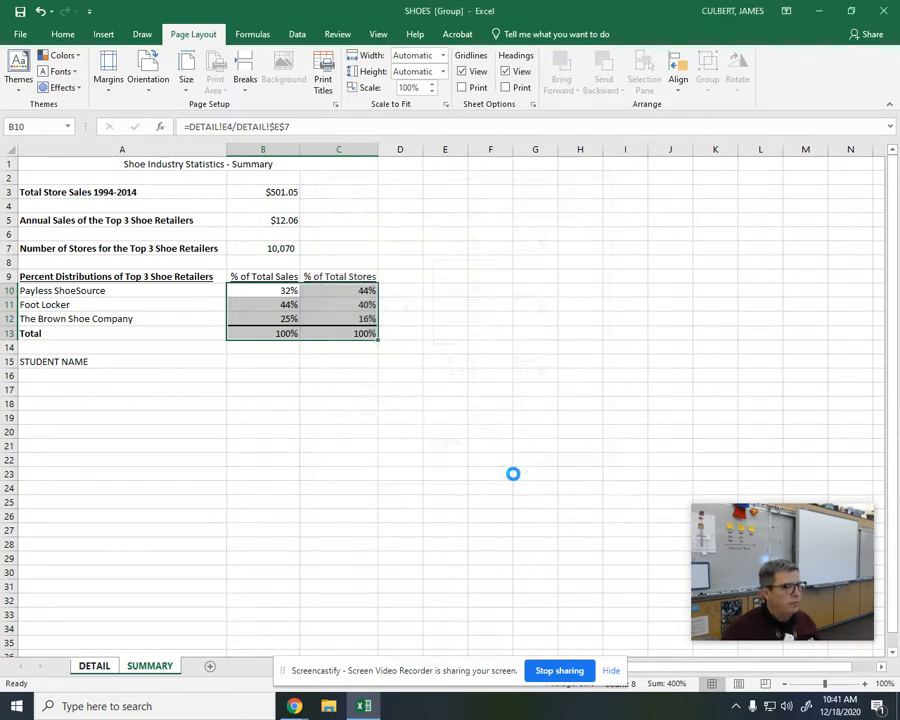
# - Turn on gridline printing and set landscape orientation for the grouped sheets
pyautogui.click(466, 88)
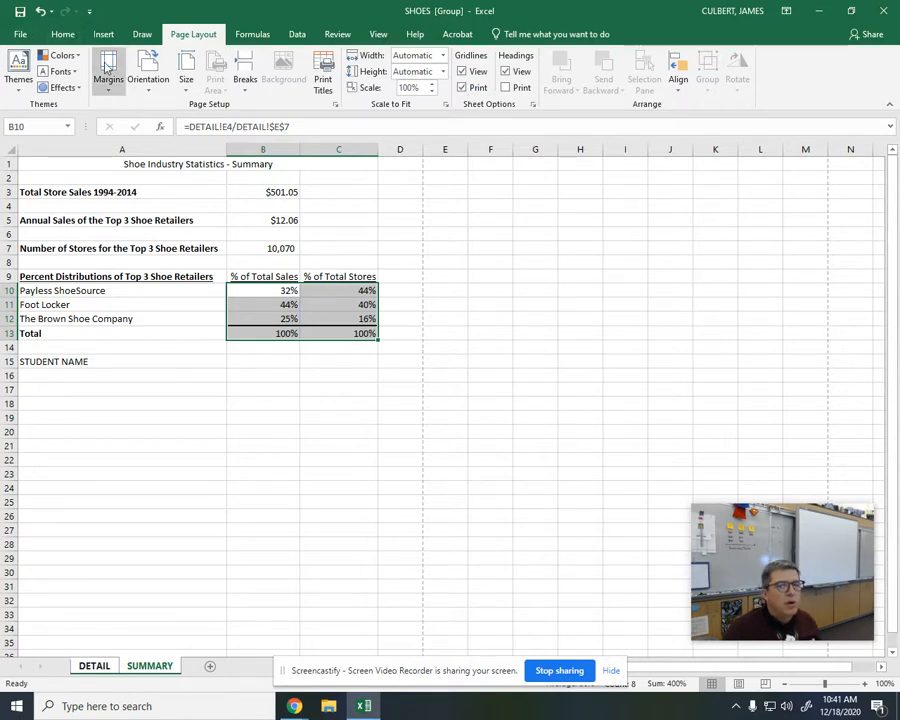
pyautogui.click(148, 78)
pyautogui.click(162, 142)
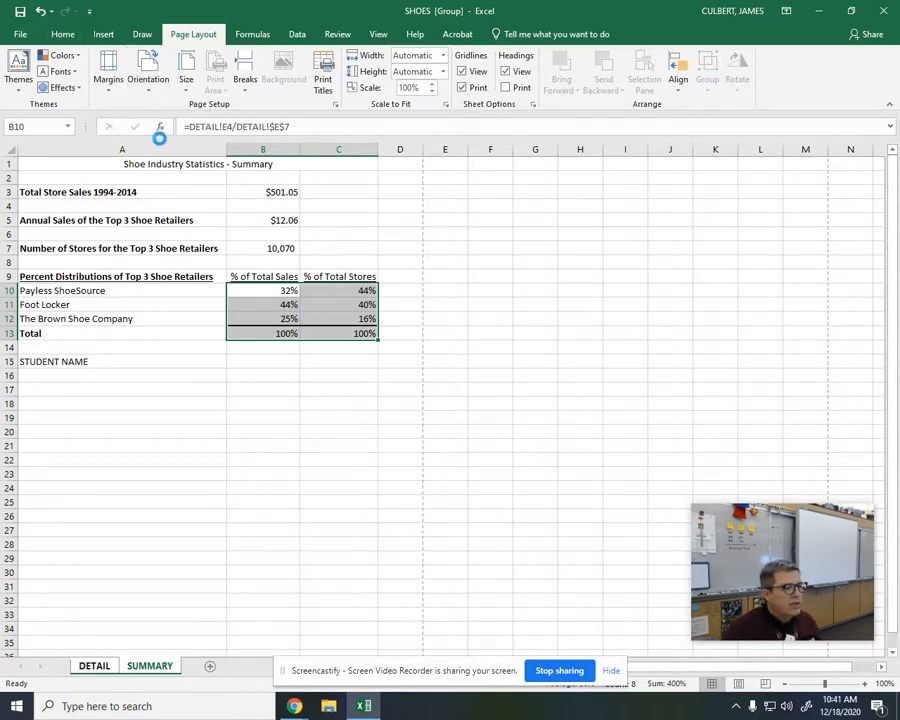
# - Scale the grouped sheets to fit 1 page wide by 1 page tall
pyautogui.click(443, 57)
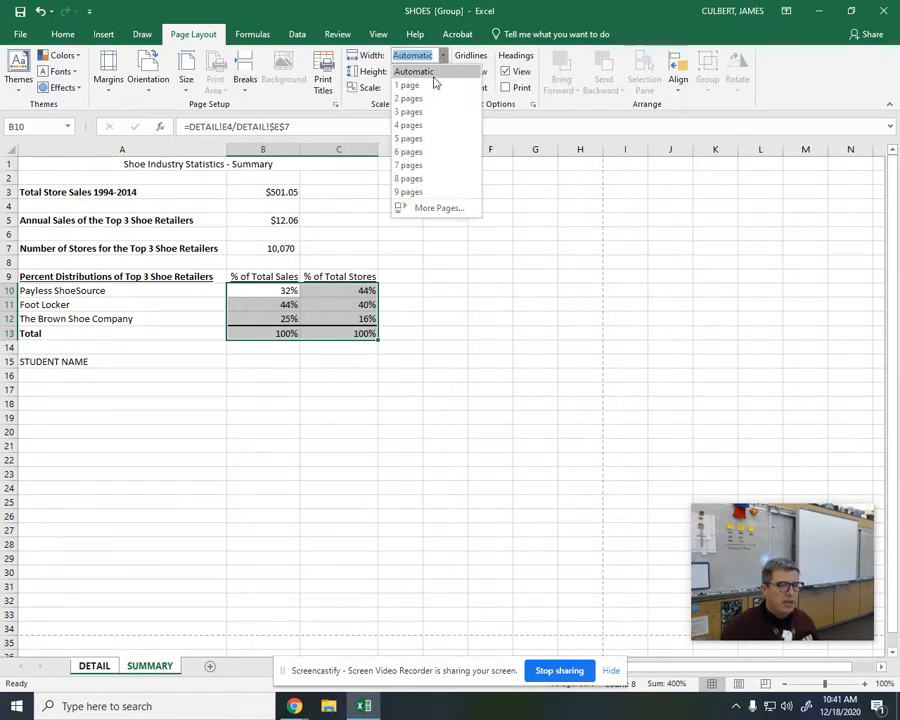
pyautogui.click(432, 87)
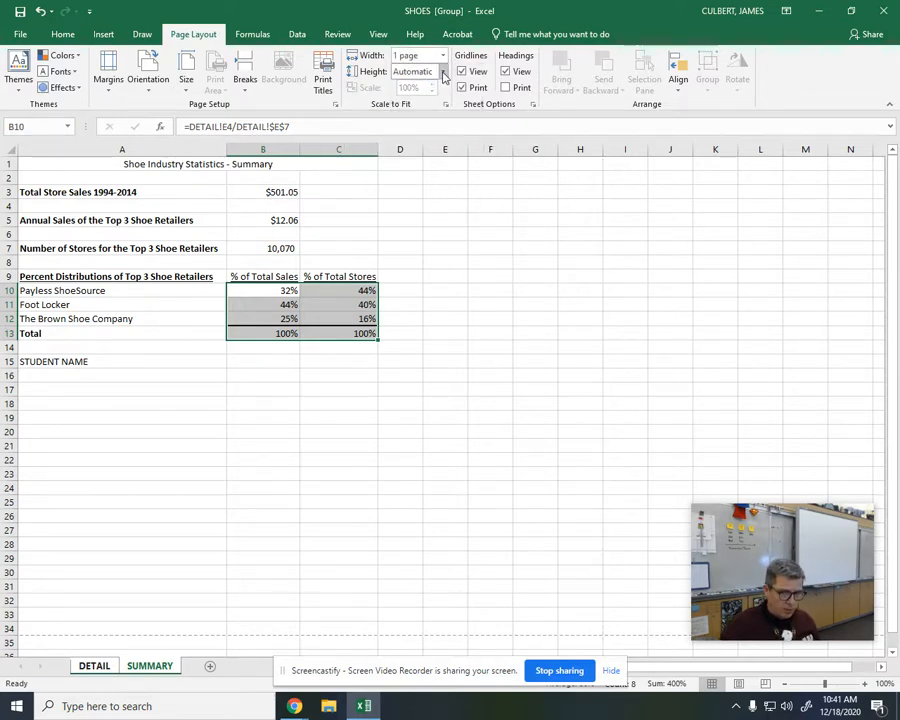
pyautogui.click(443, 72)
pyautogui.click(430, 102)
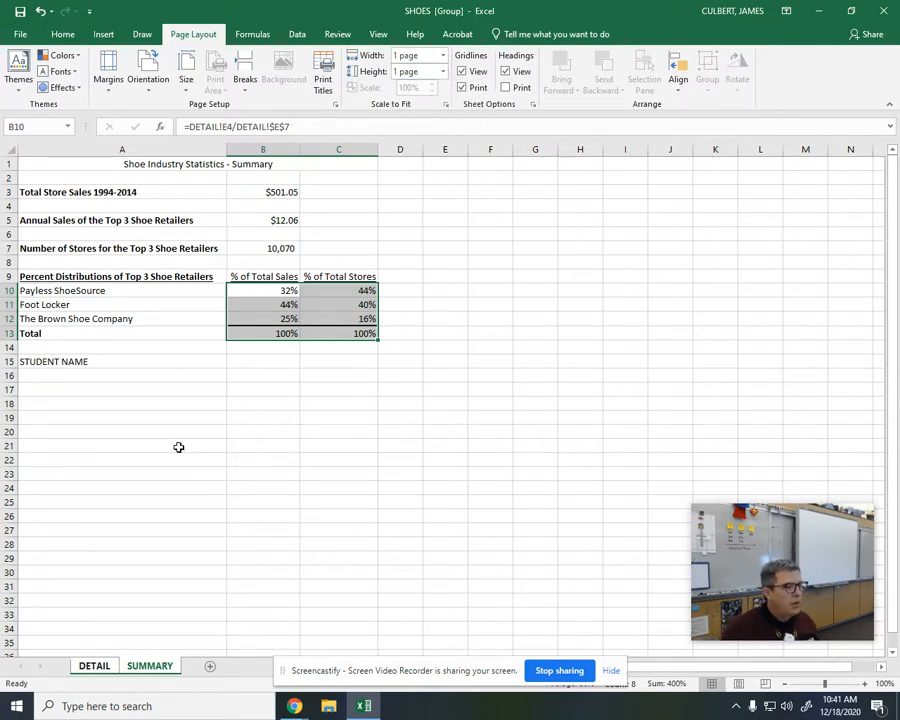
# - Show the cell formulas on both grouped sheets, then ungroup the sheets
pyautogui.click(106, 431)
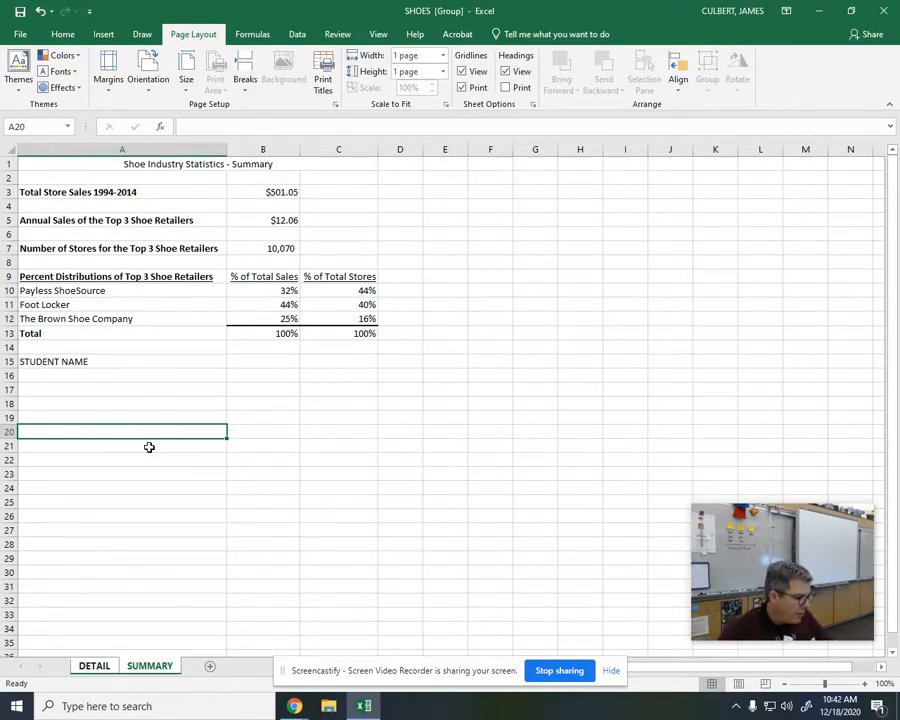
pyautogui.hotkey('ctrl', '`')
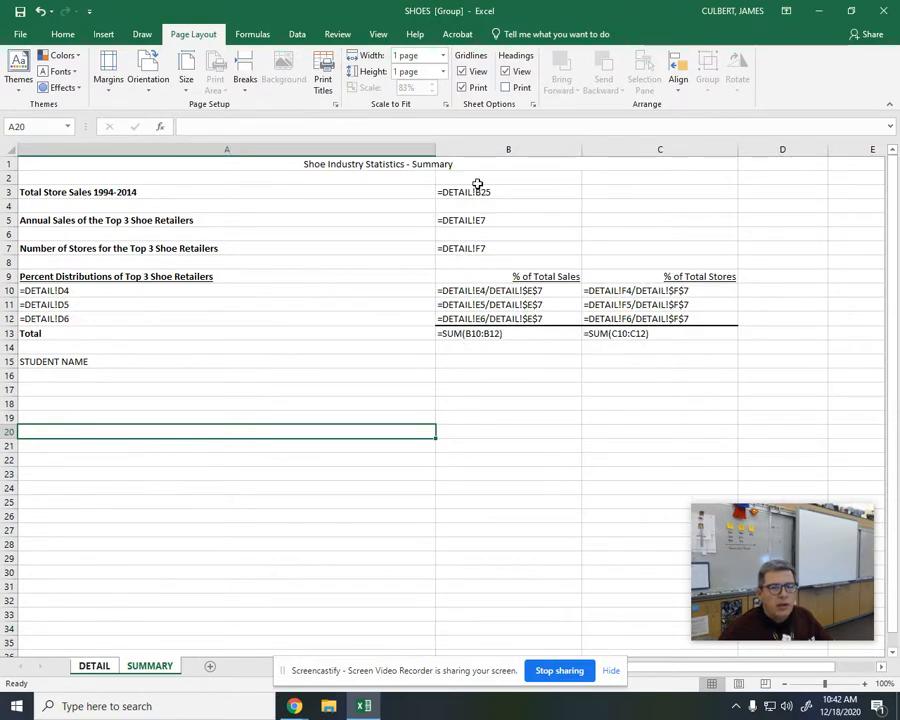
pyautogui.rightClick(148, 668)
pyautogui.click(170, 662)
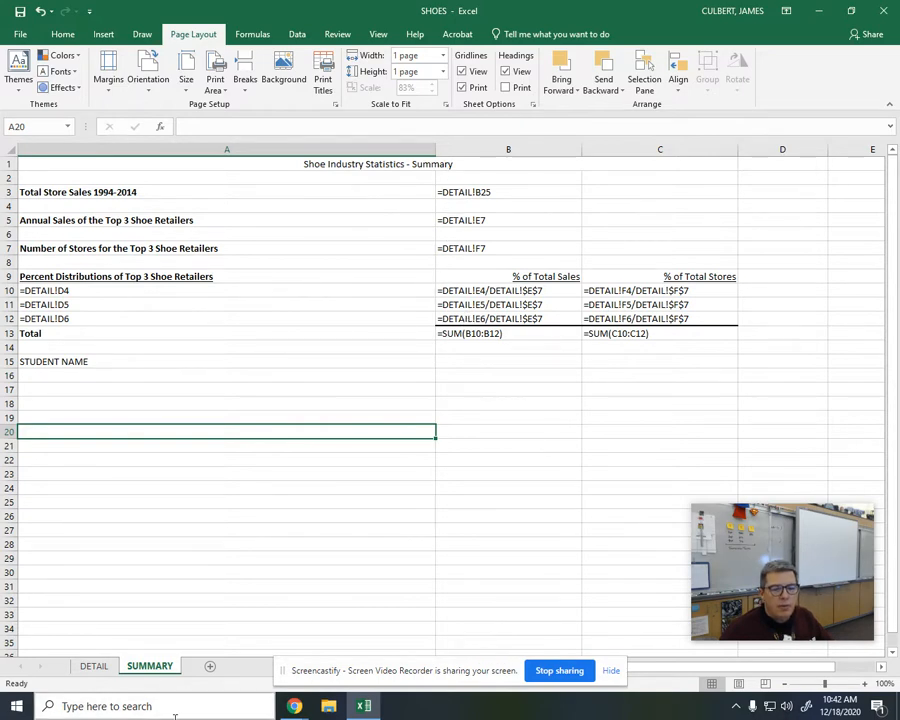
# - Switch the DETAIL sheet from formula display back to showing values
pyautogui.click(94, 666)
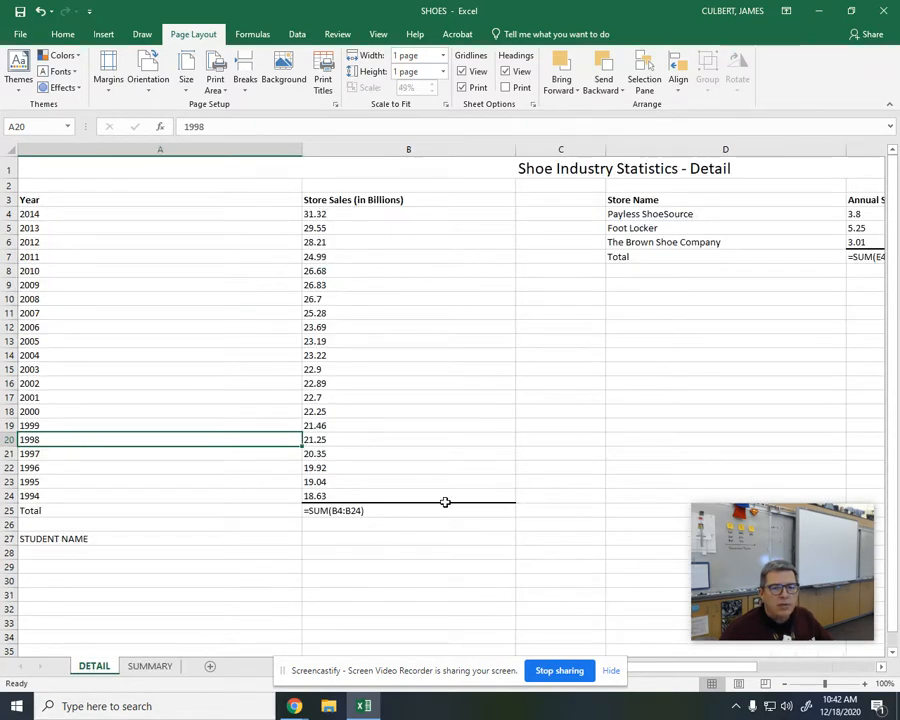
pyautogui.hotkey('ctrl', '`')
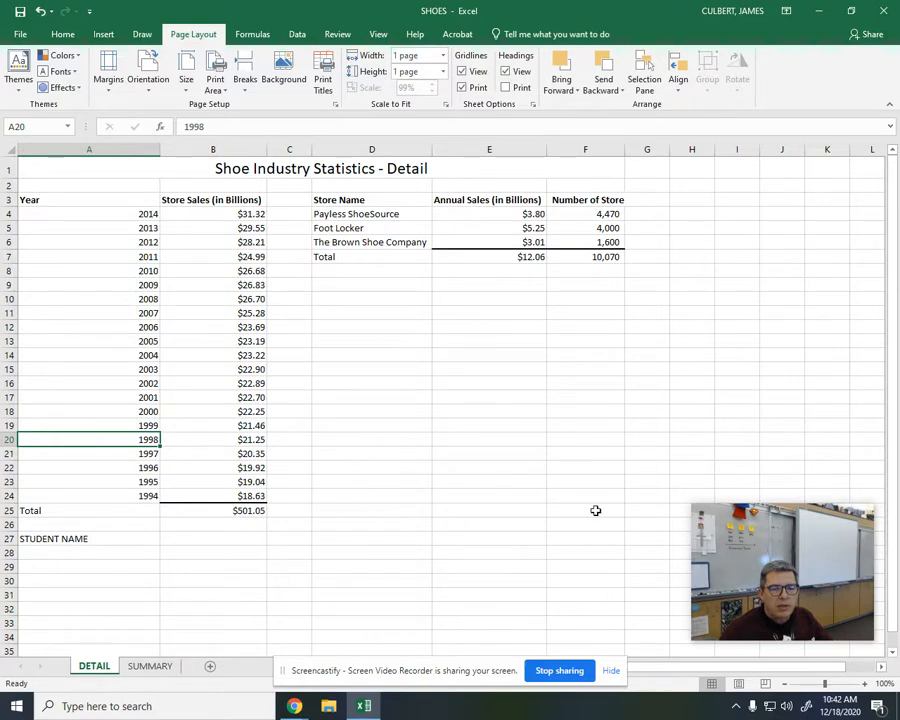
pyautogui.hotkey('ctrl', '`')
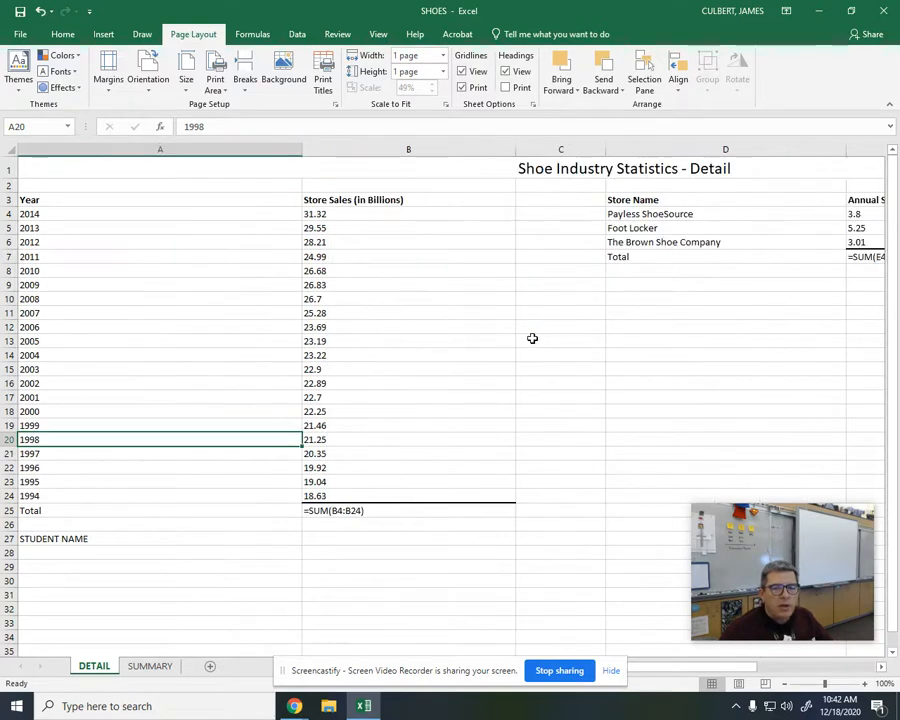
pyautogui.hotkey('ctrl', '`')
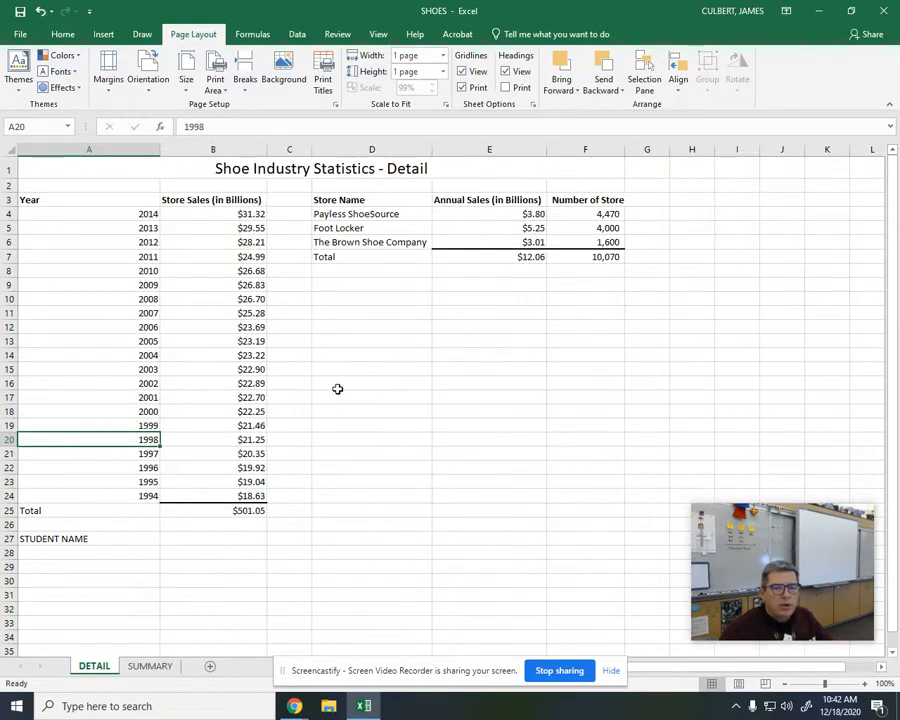
# - Compare the formula display on the SUMMARY sheet with the values on the DETAIL sheet
pyautogui.click(148, 666)
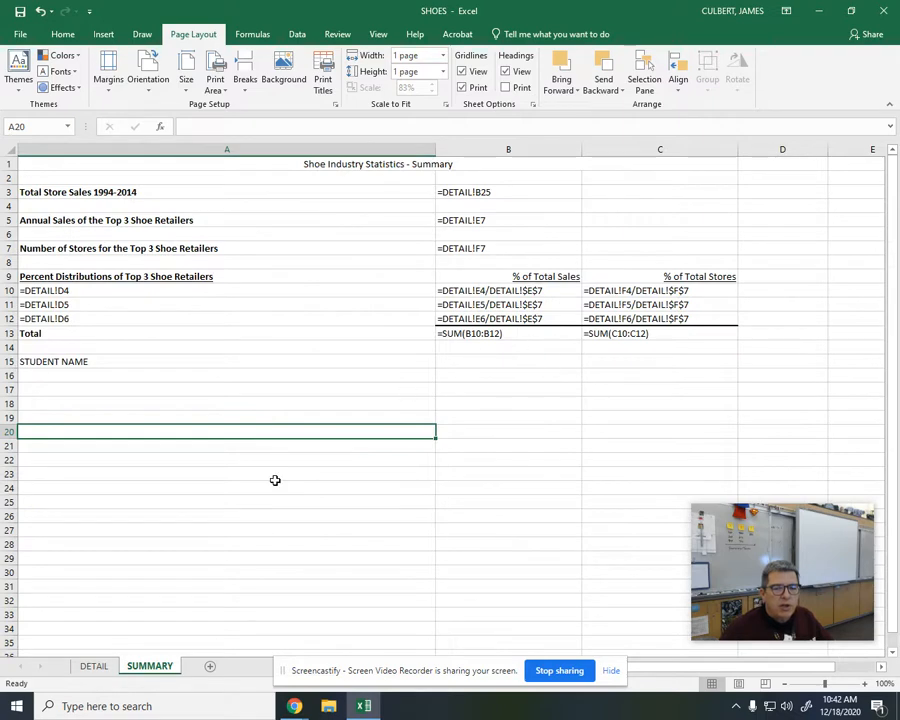
pyautogui.click(94, 666)
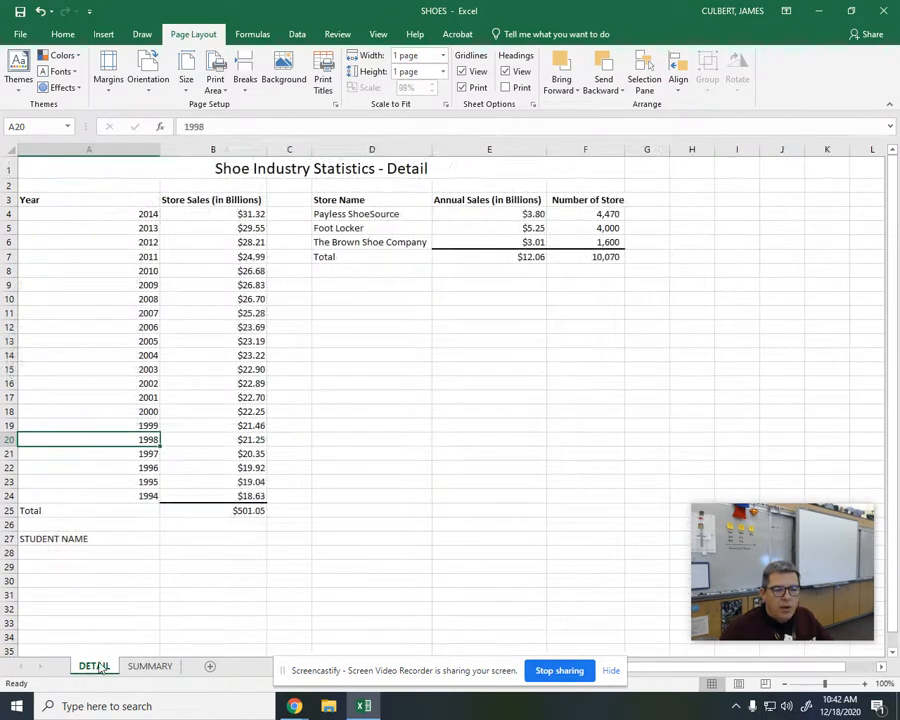
pyautogui.click(150, 667)
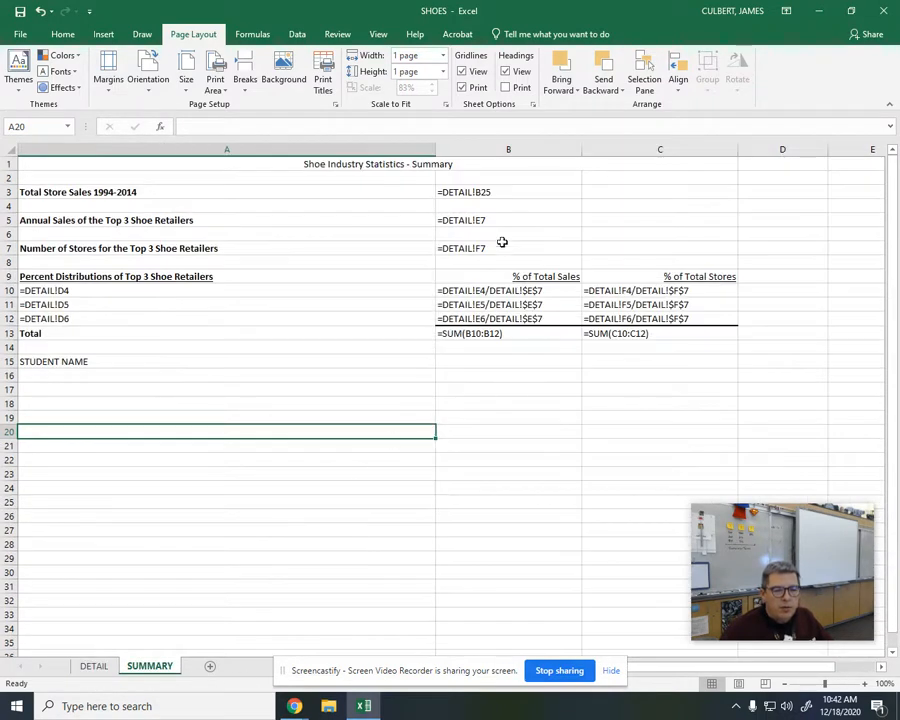